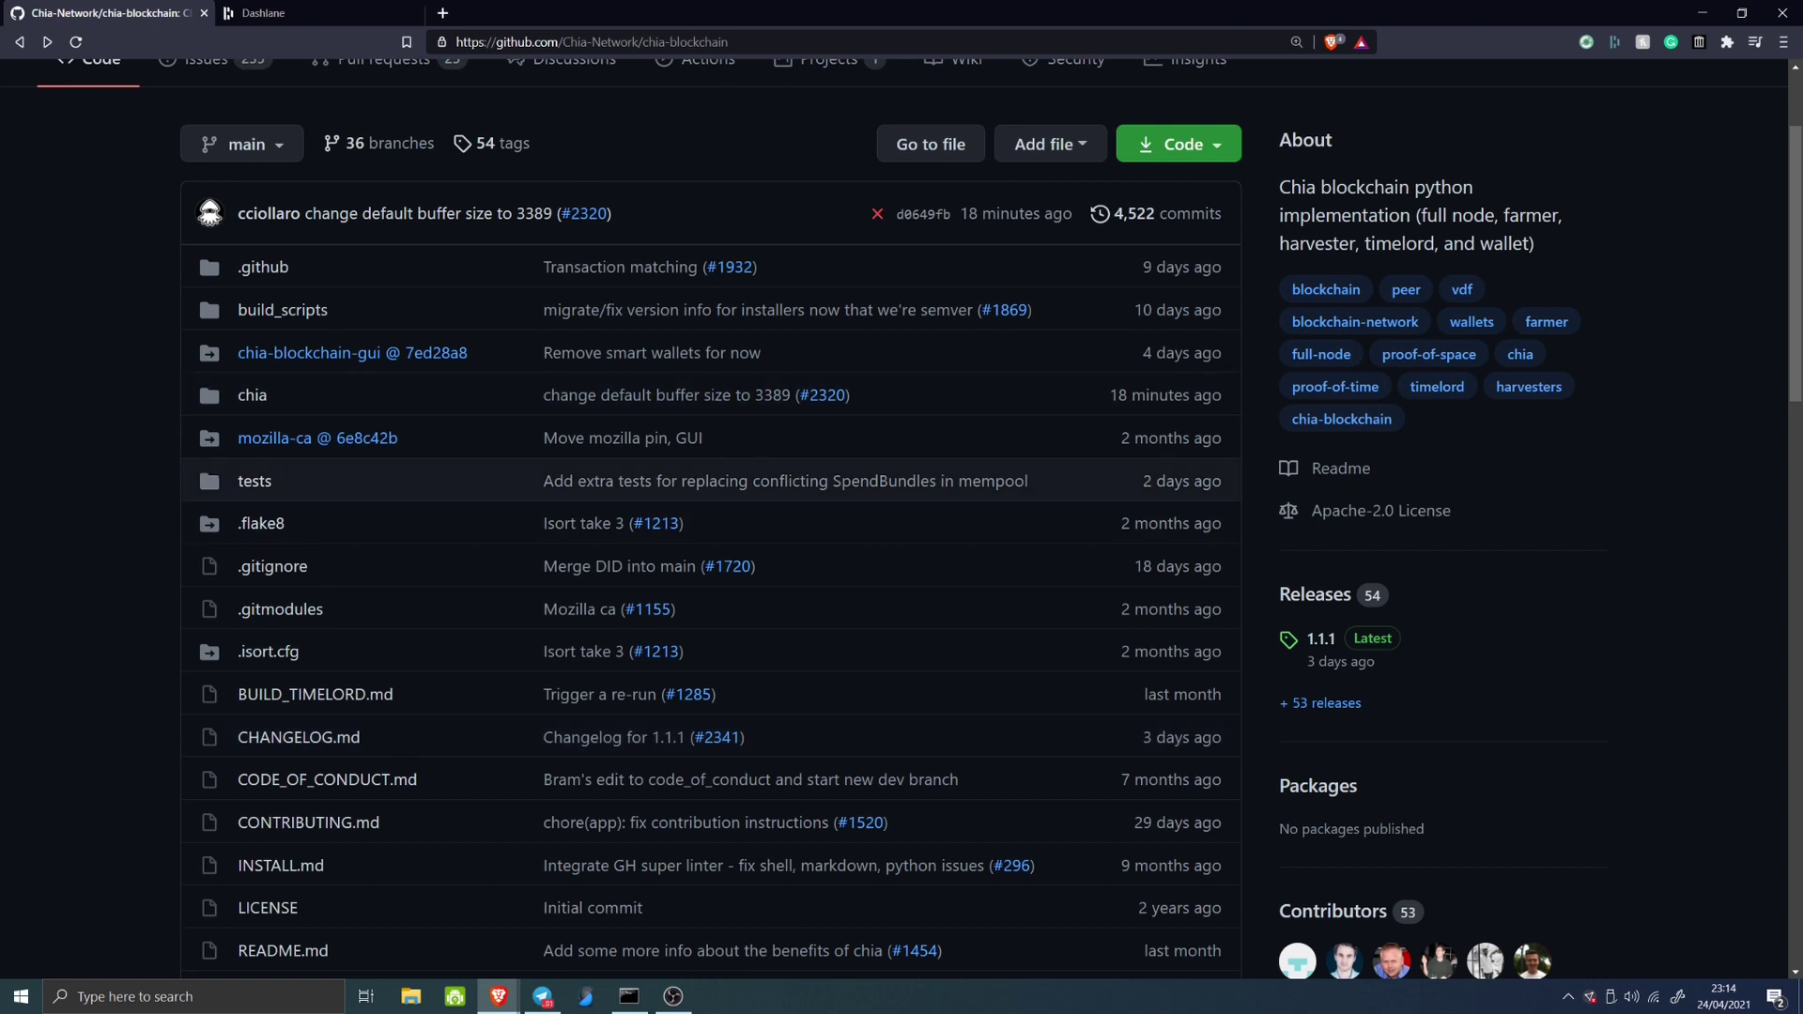
Reset the chia-blockchain GitHub page to 100% zoom and scroll through the repository overview
scroll(711, 517, down, 2)
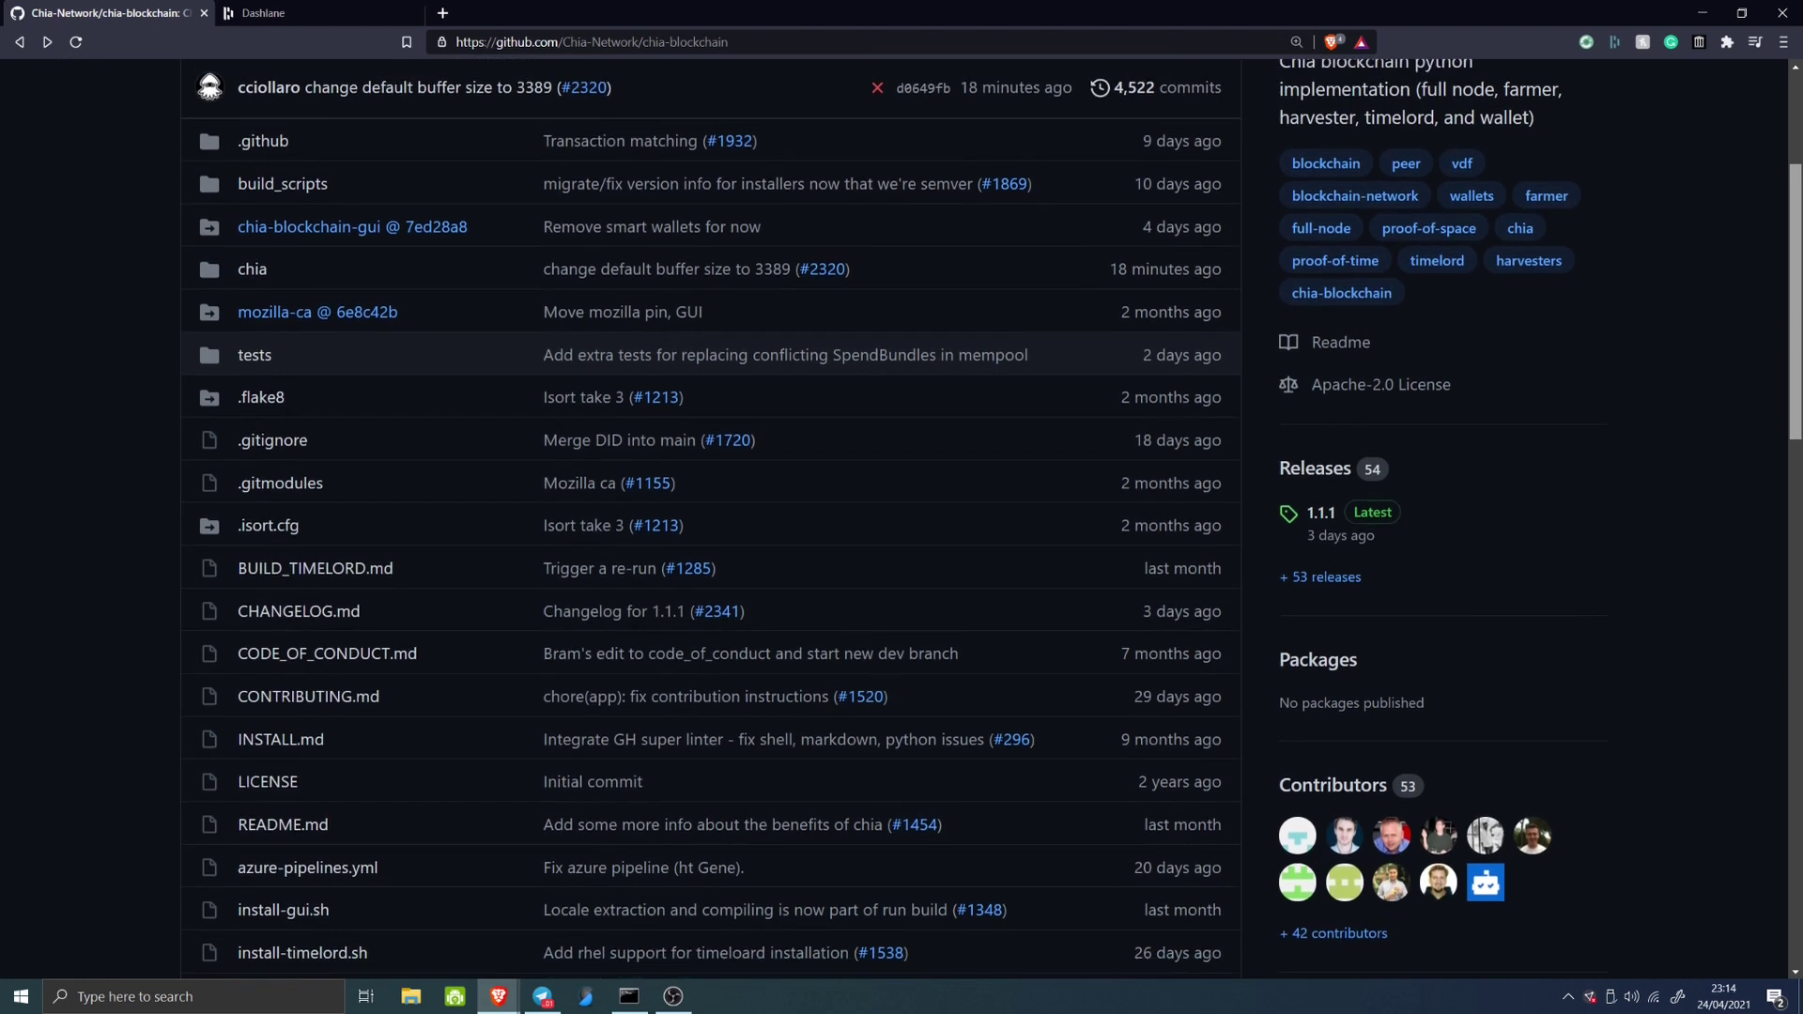
scroll(711, 517, up, 3)
key(ctrl+minus)
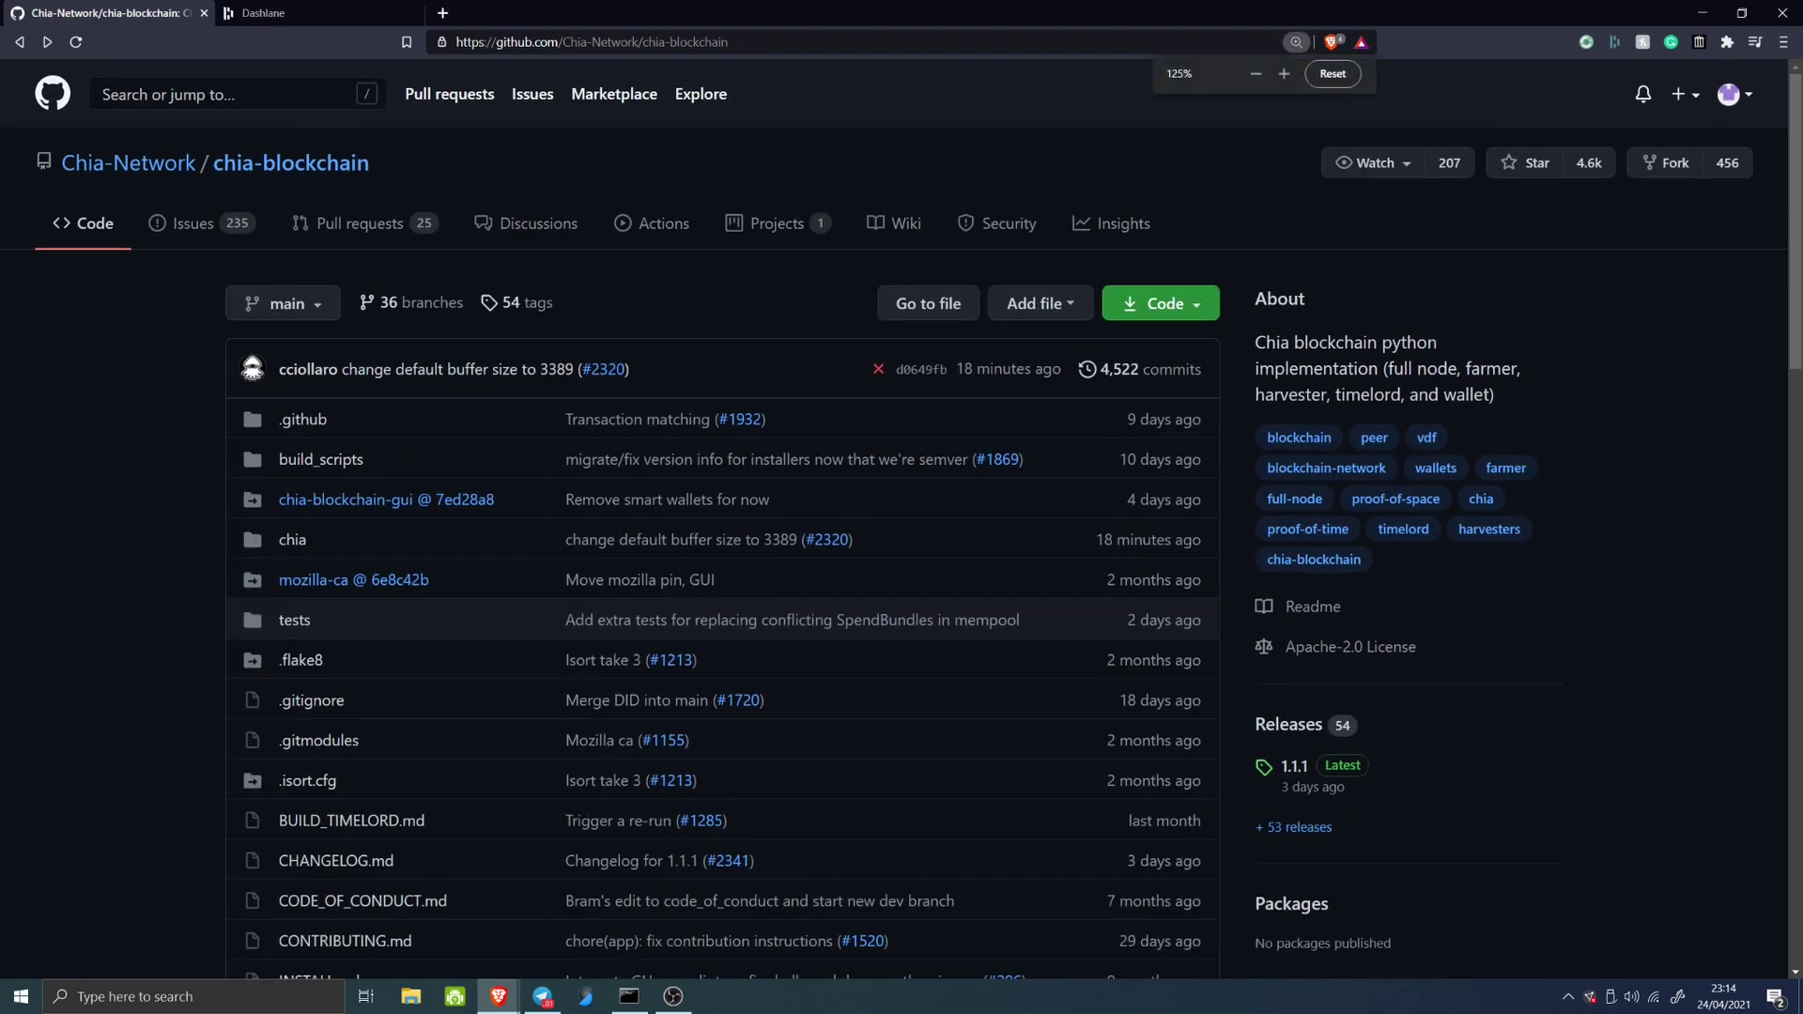
key(ctrl+minus)
key(ctrl+minus)
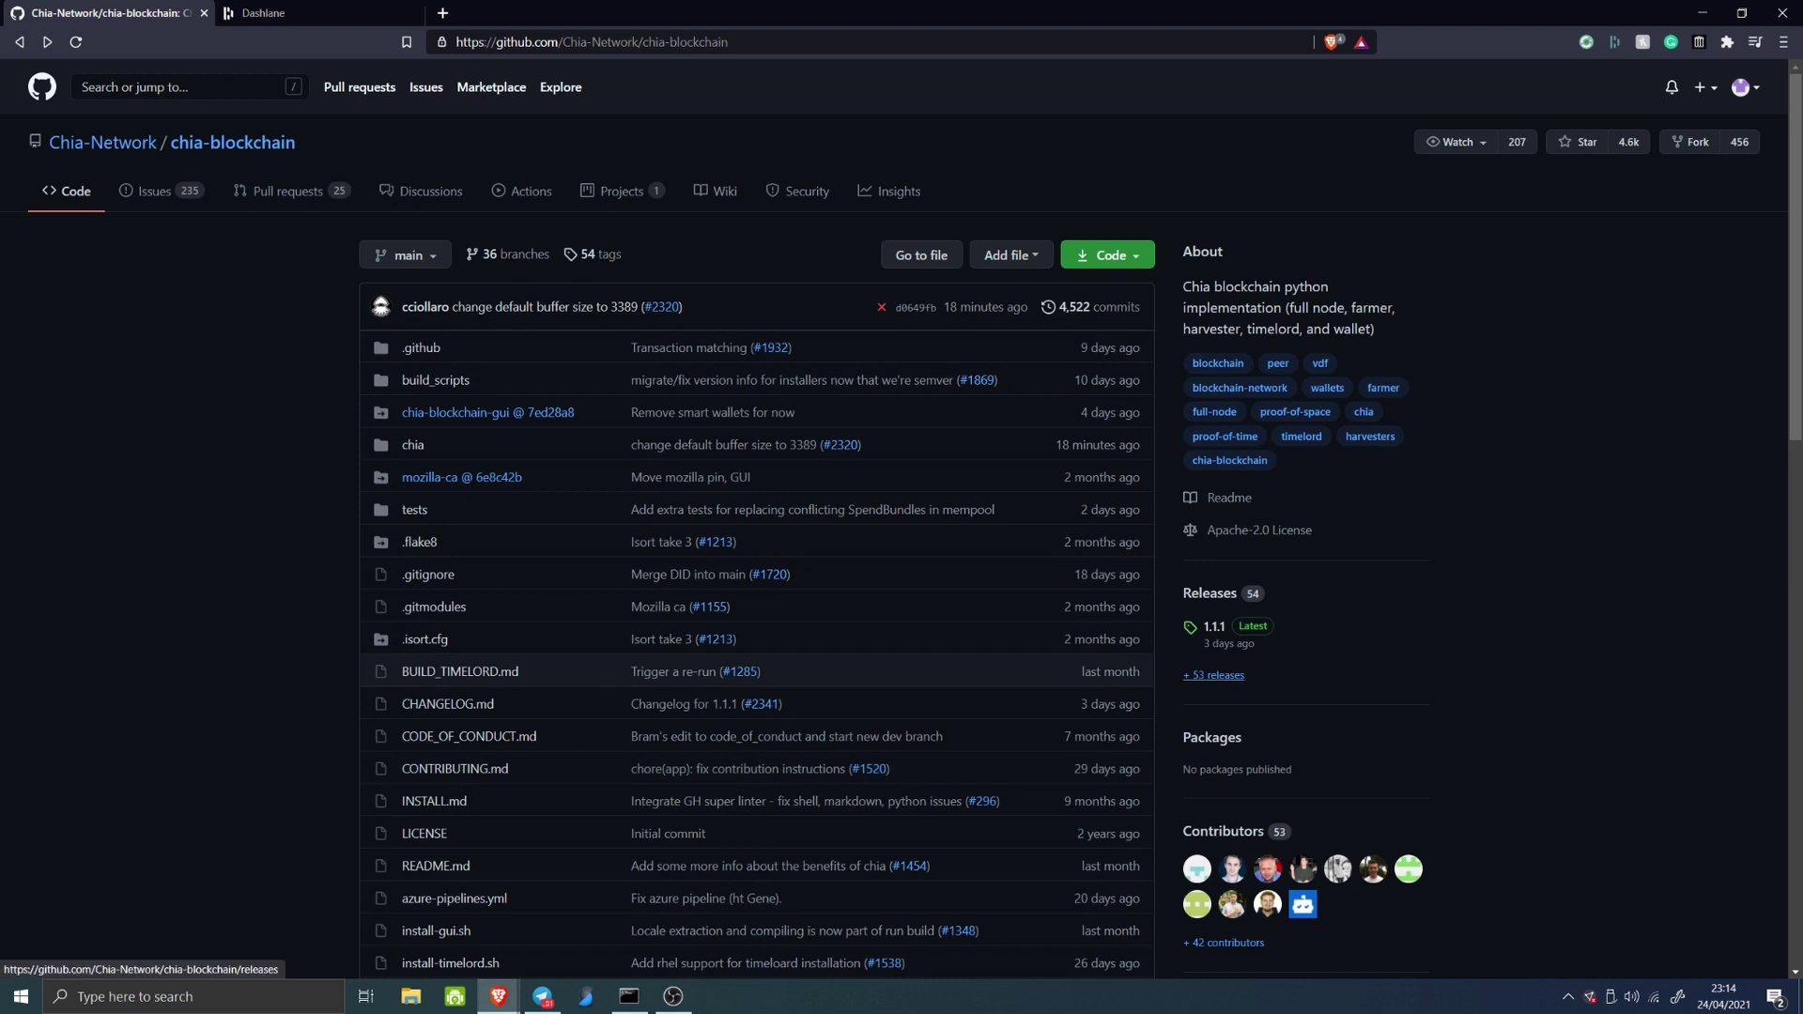
scroll(751, 657, down, 10)
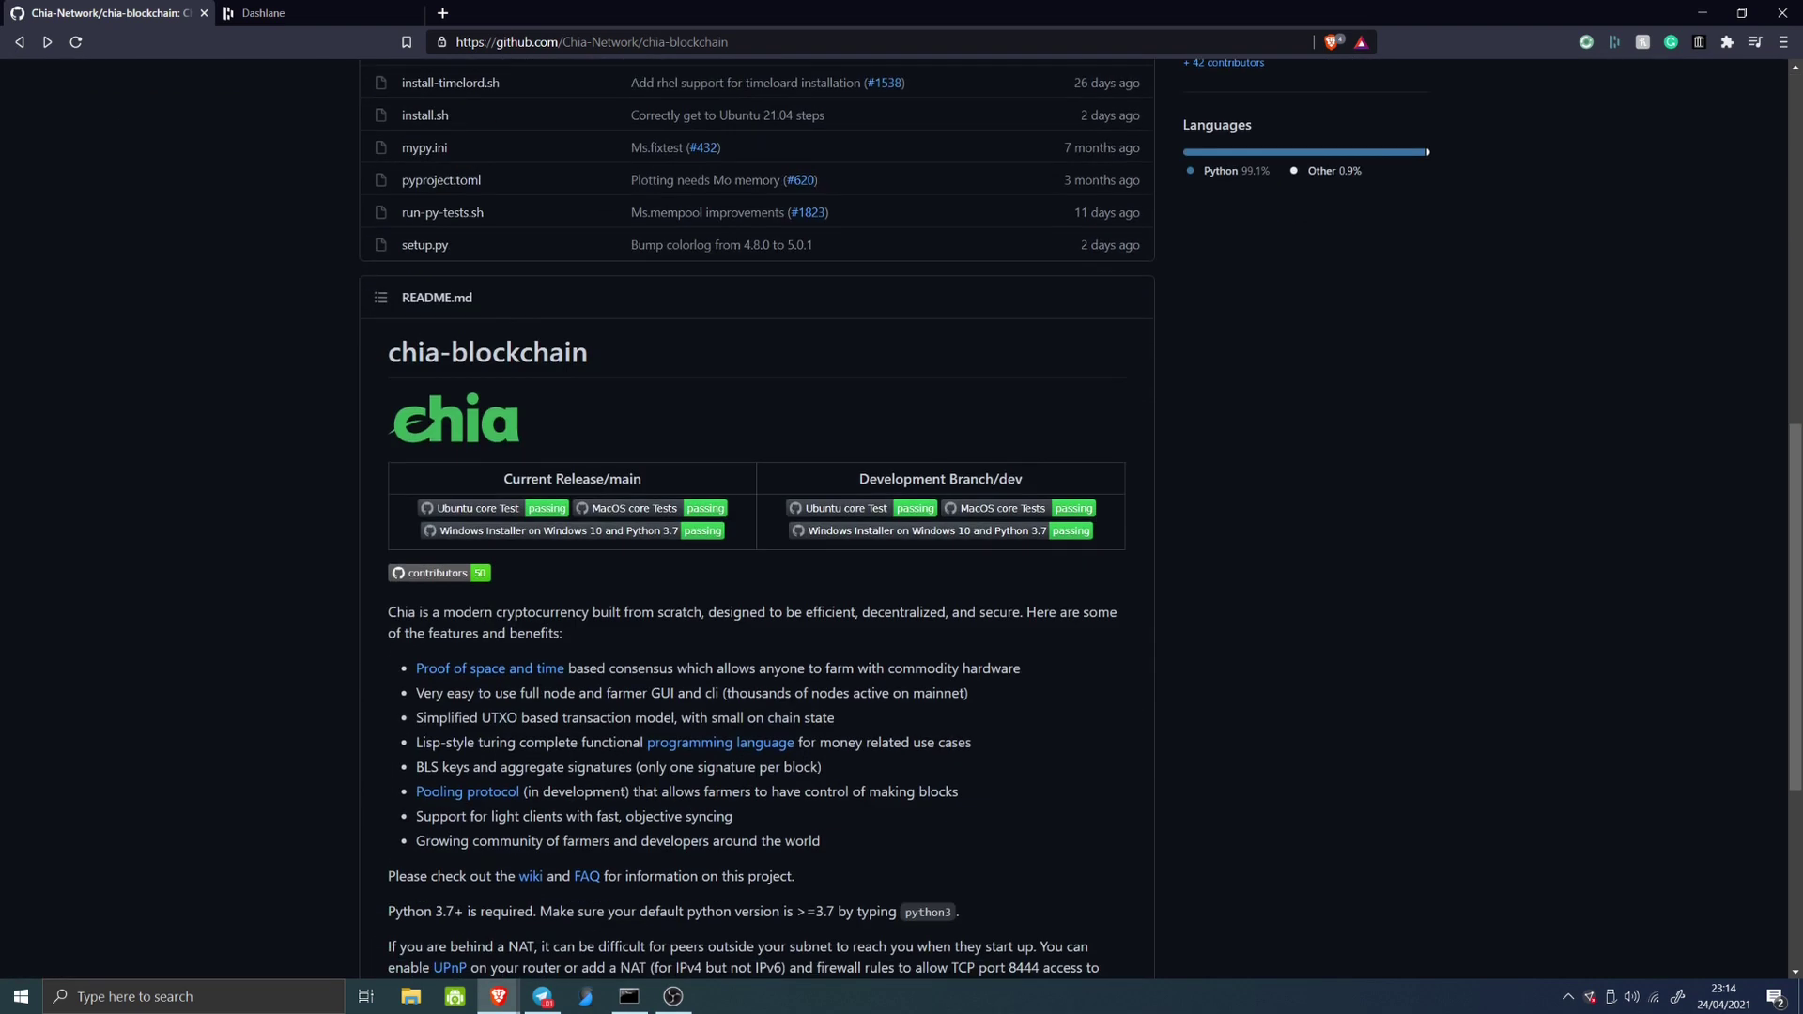
scroll(751, 516, down, 2)
scroll(752, 516, up, 3)
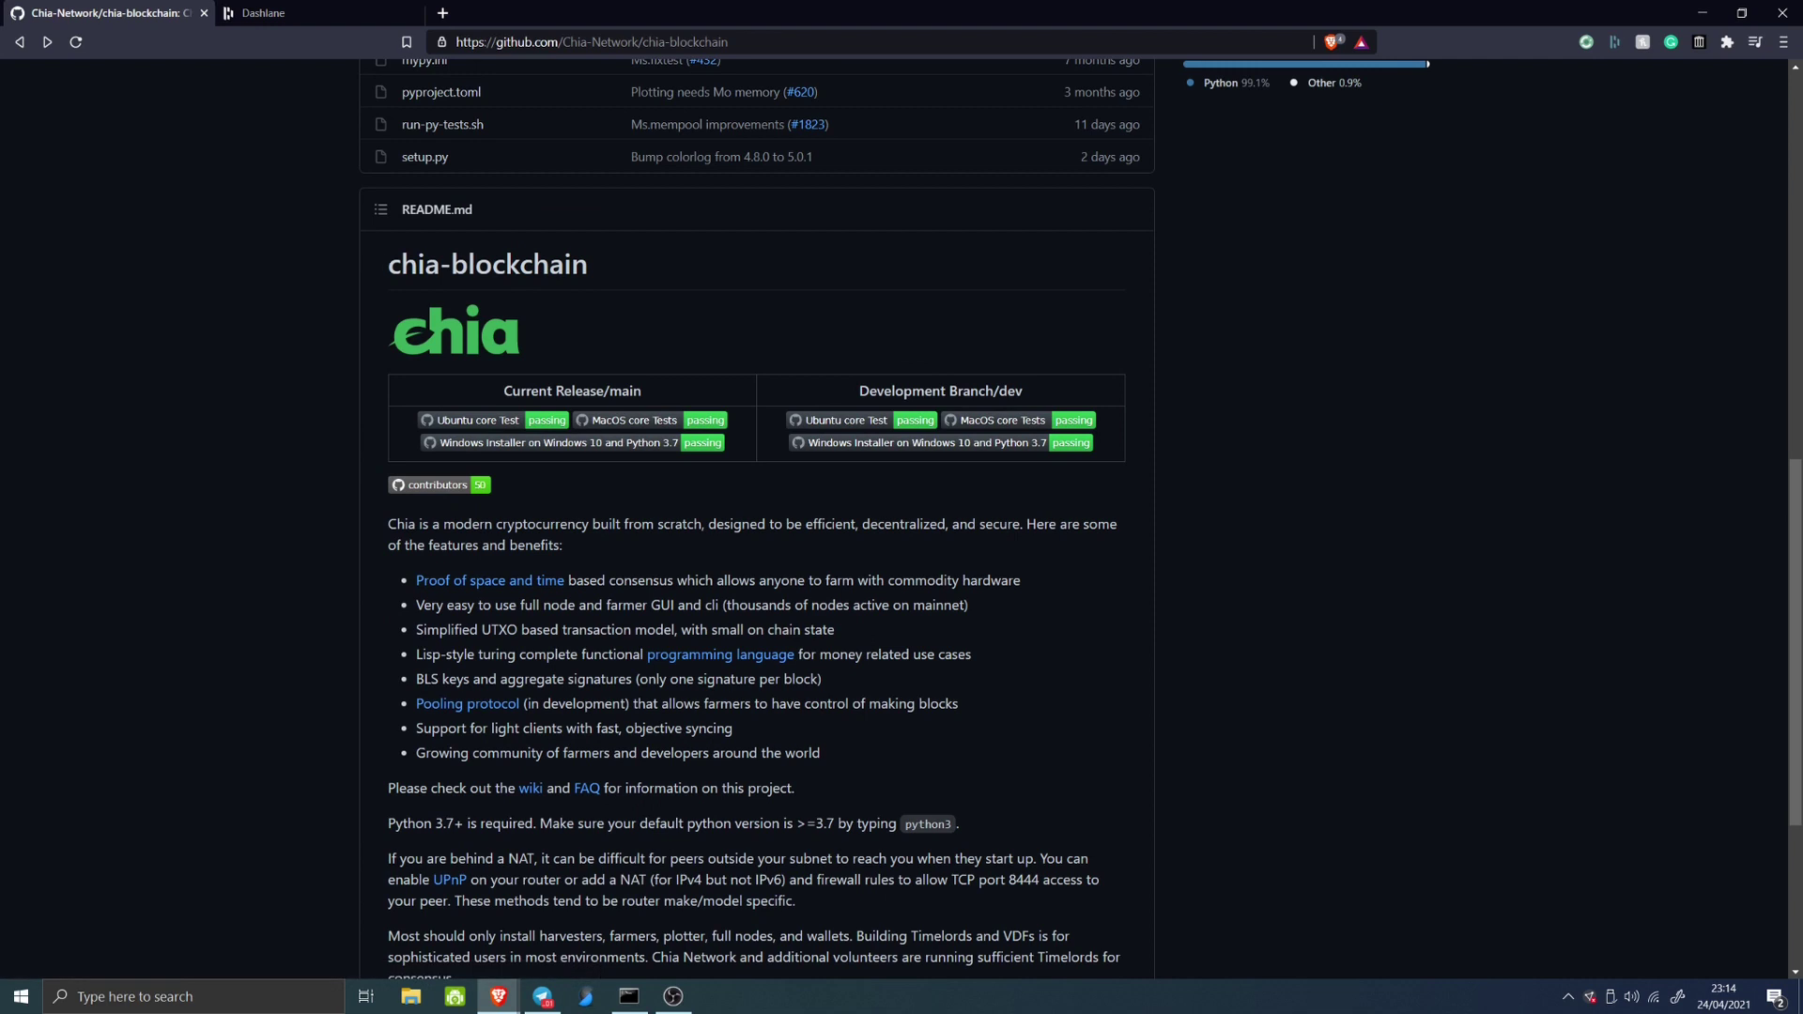
scroll(379, 496, up, 10)
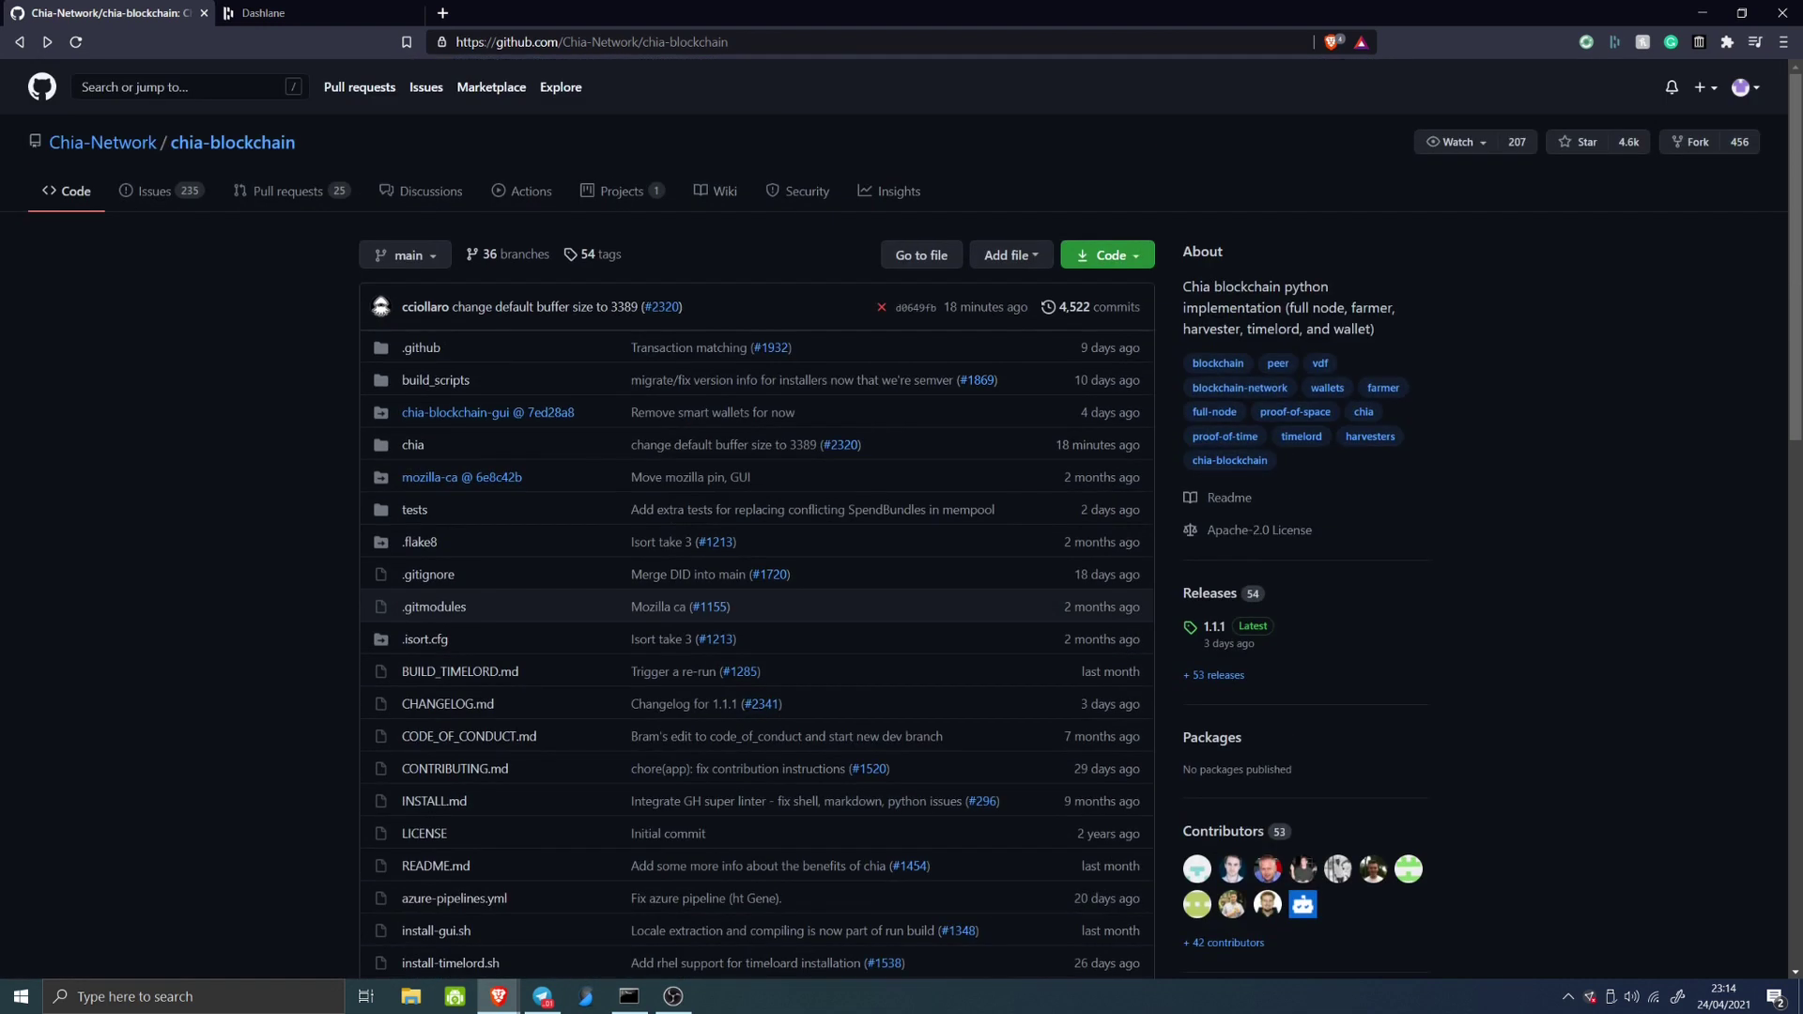
scroll(379, 496, down, 10)
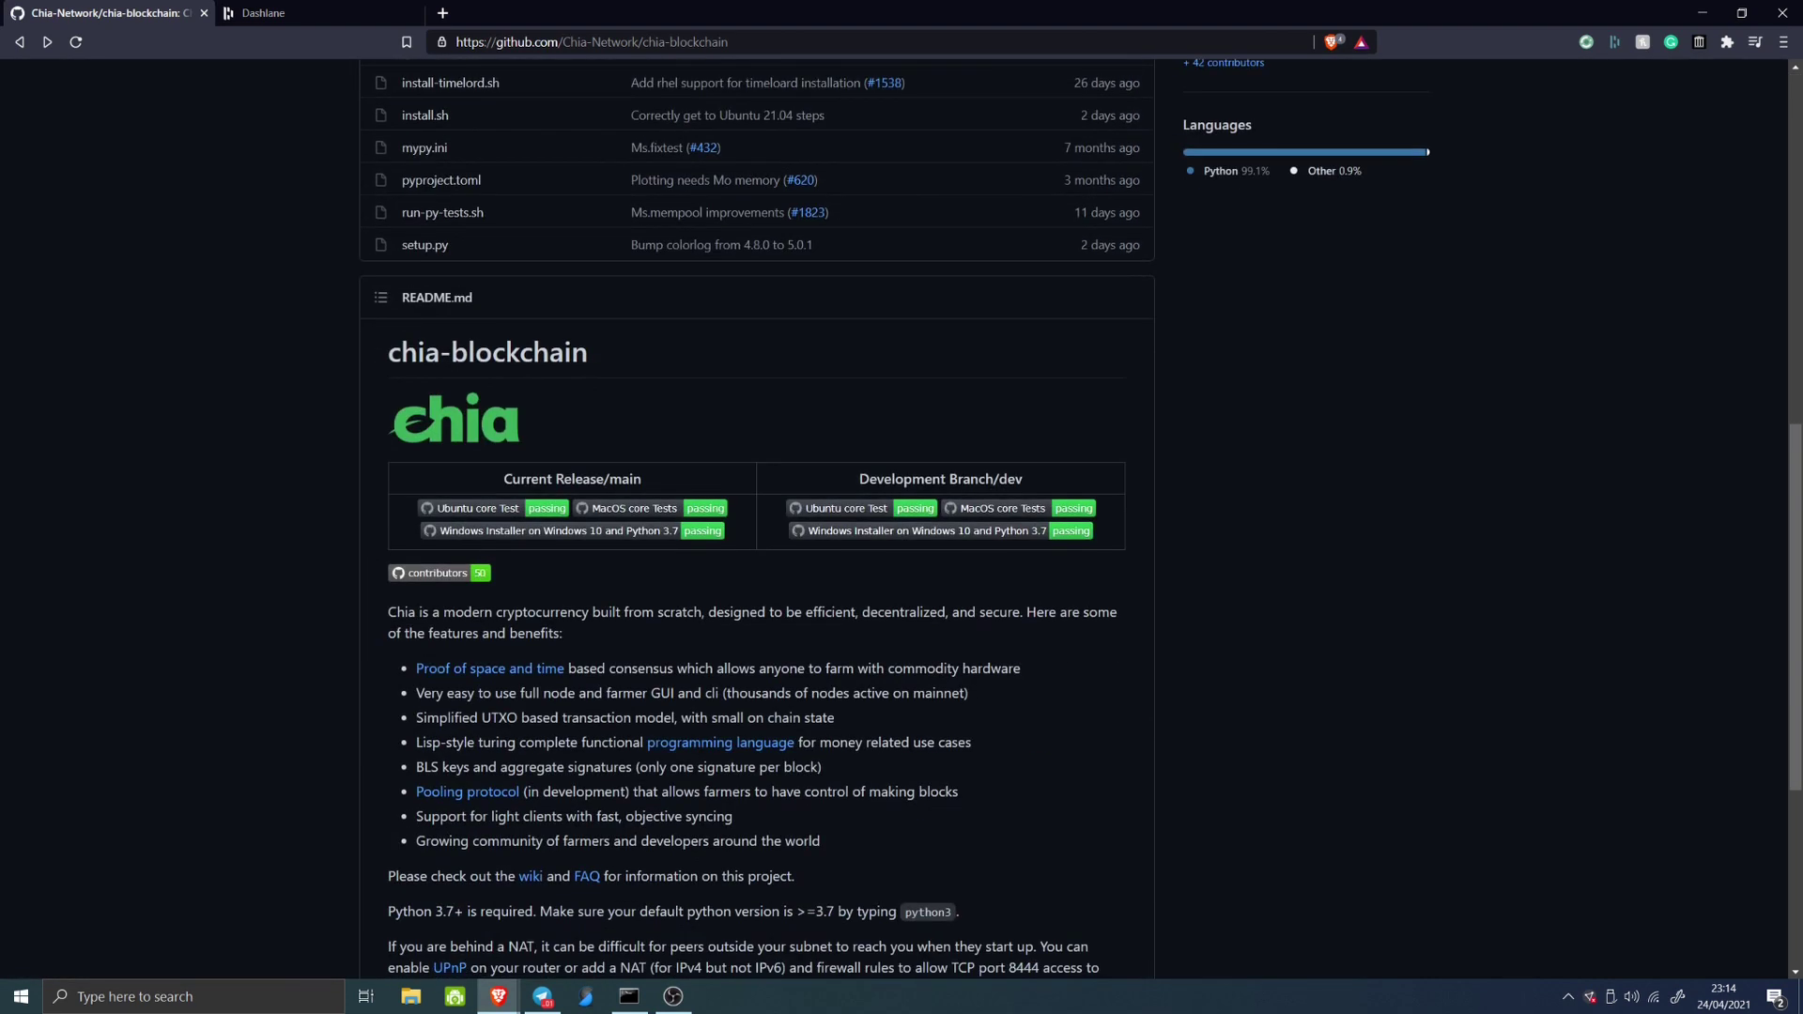
scroll(380, 592, up, 8)
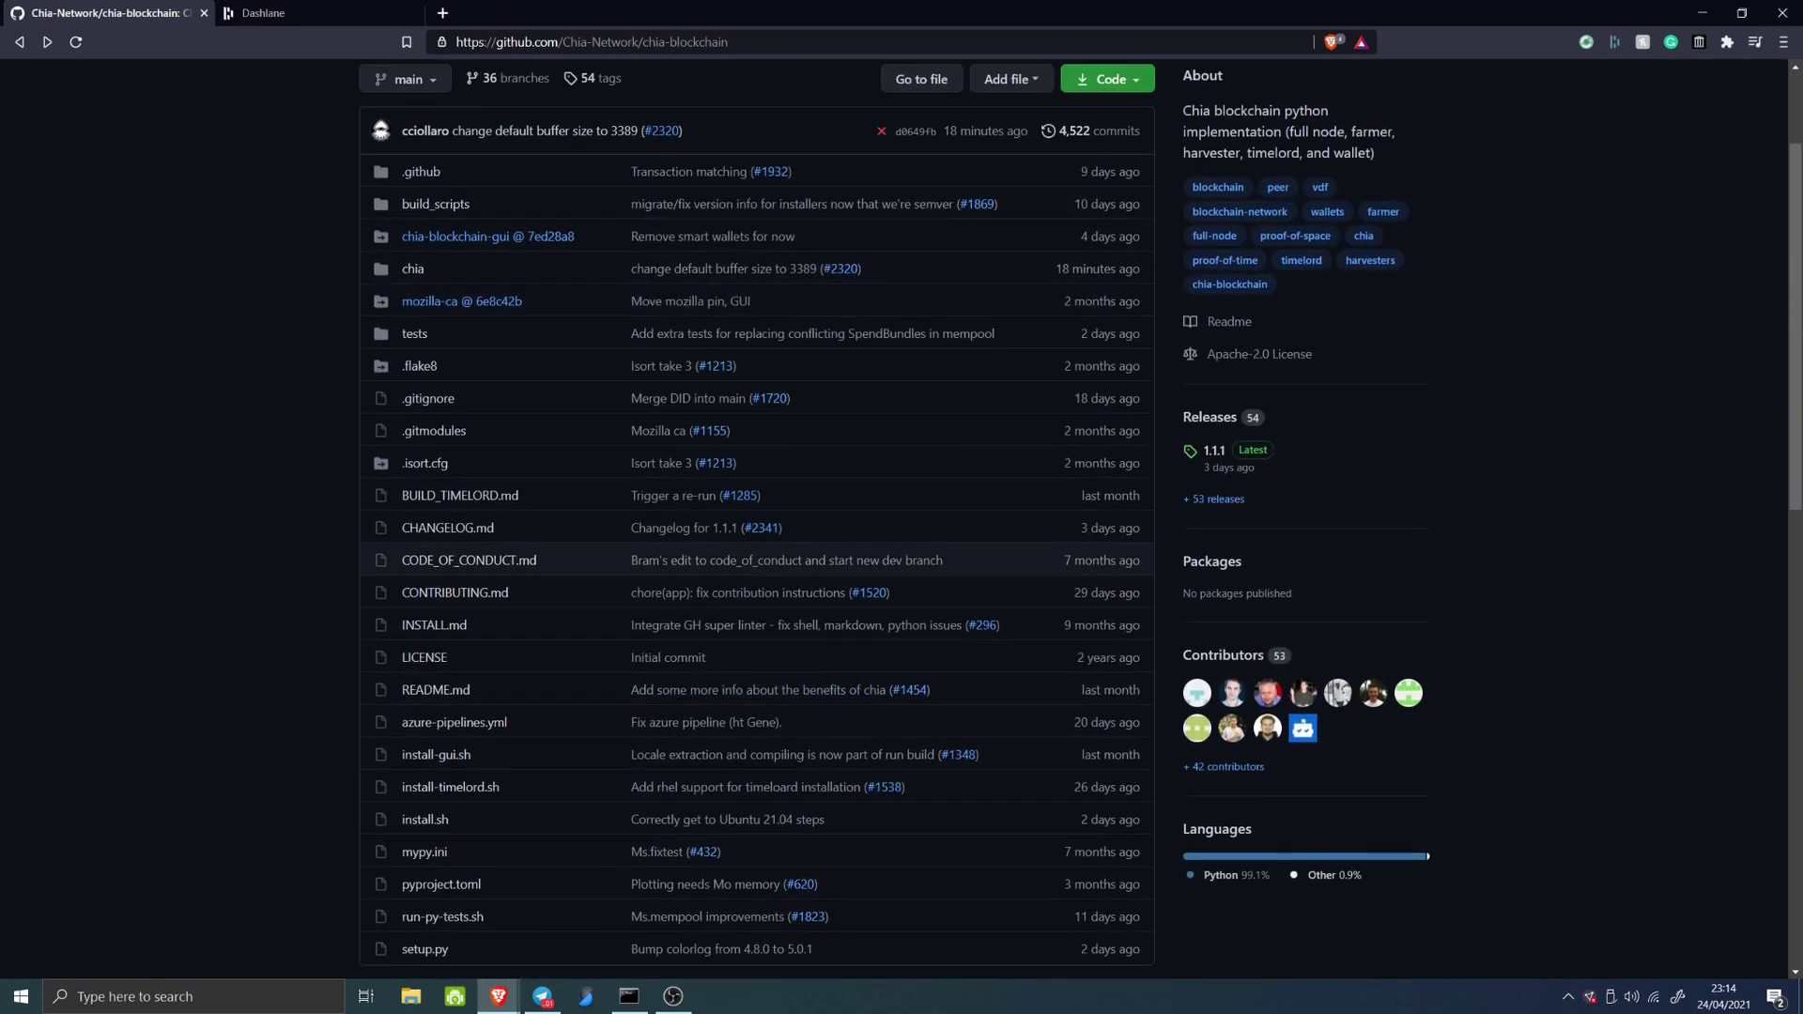
scroll(379, 593, up, 2)
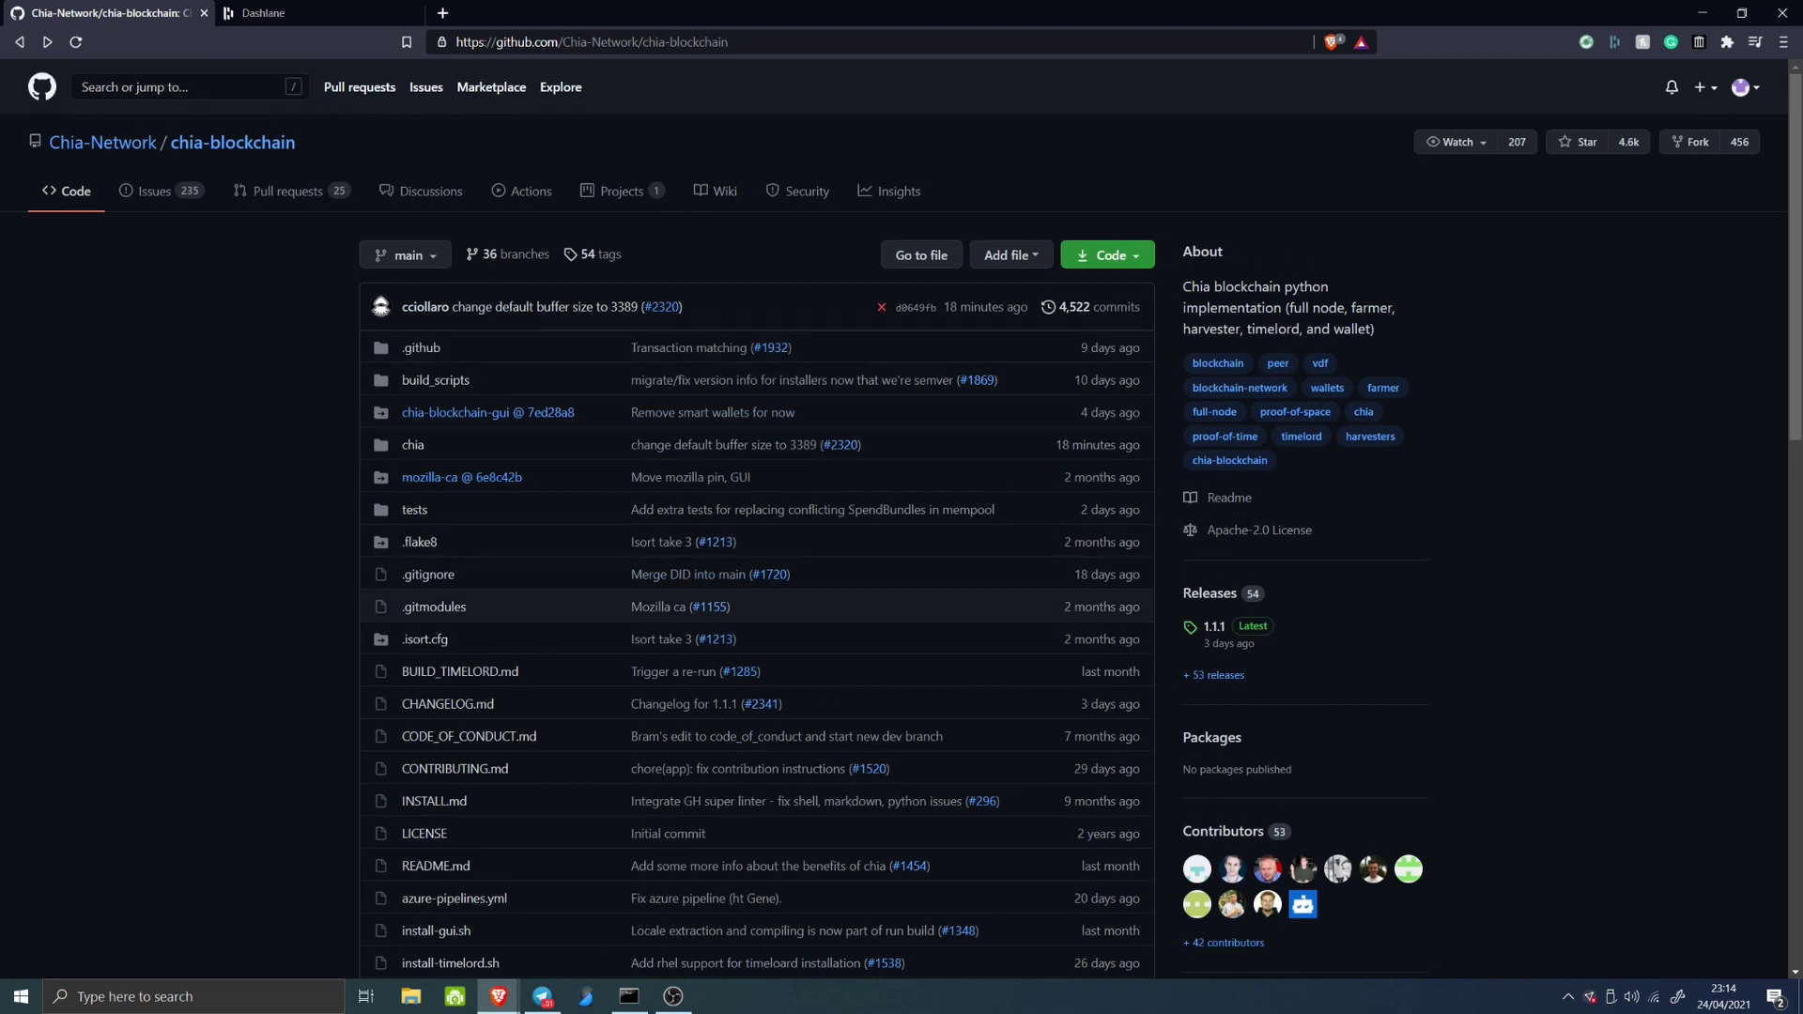
scroll(379, 509, down, 3)
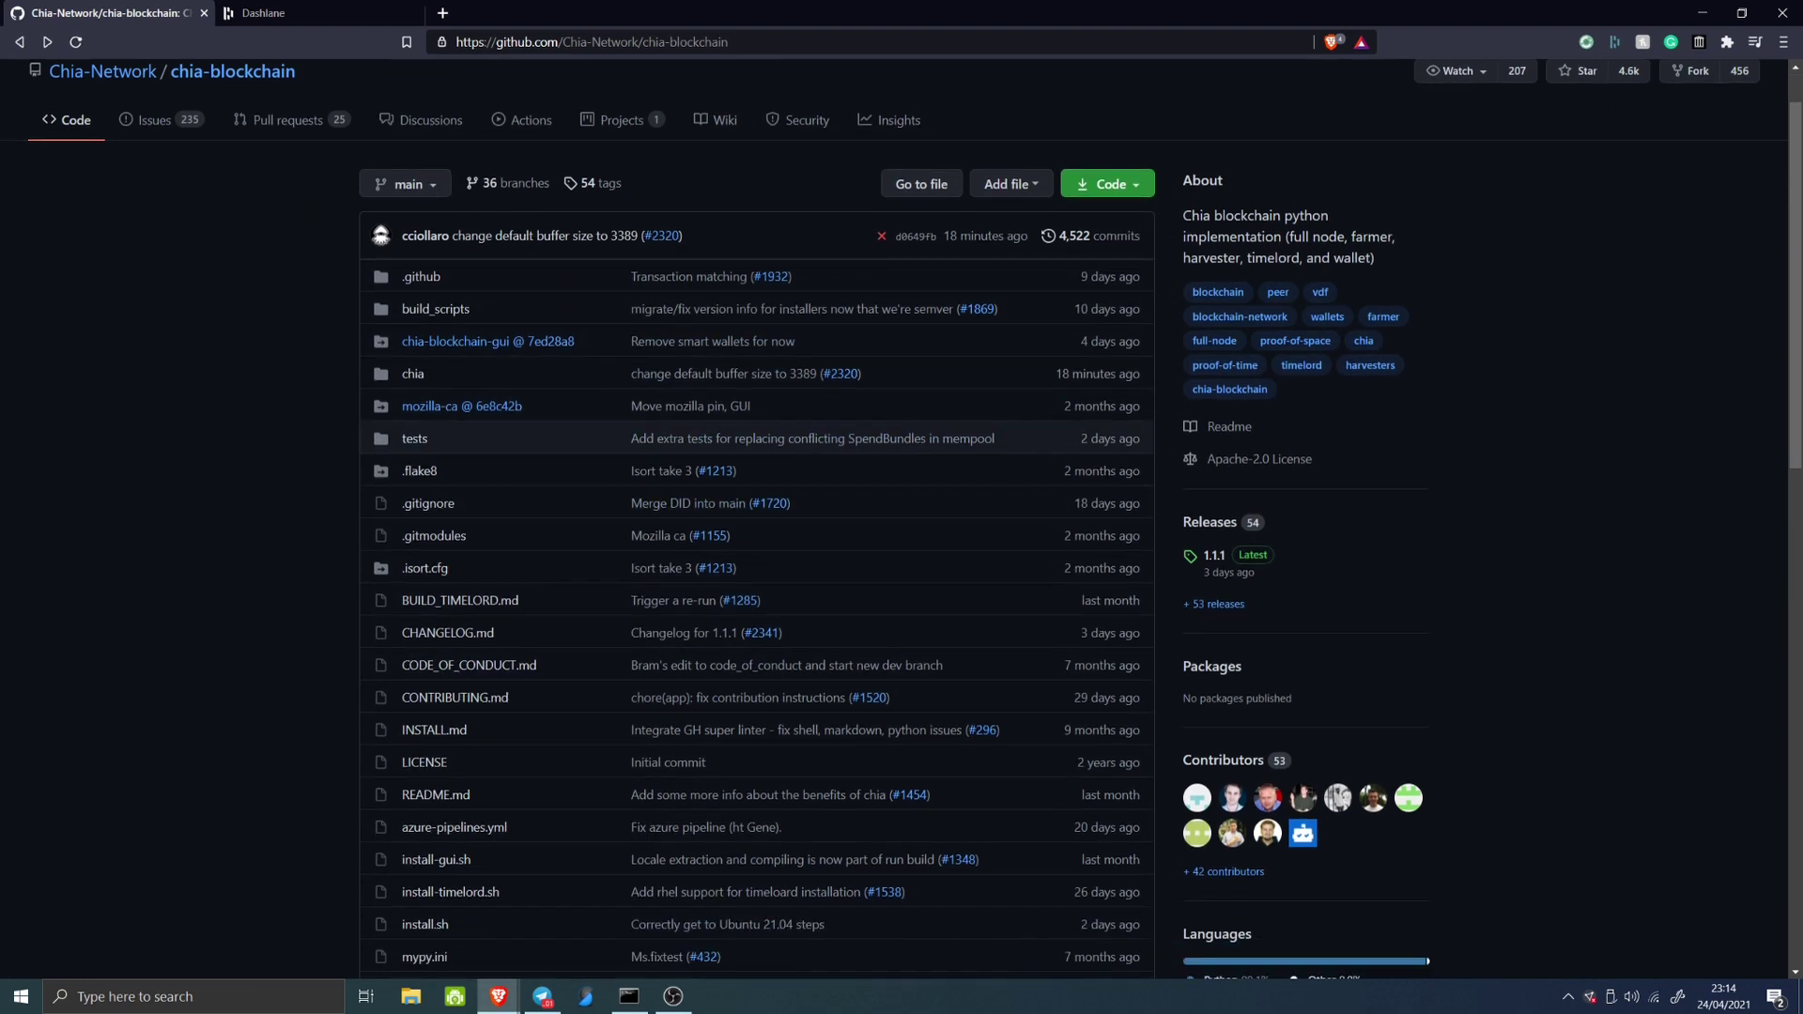
scroll(379, 70, down, 10)
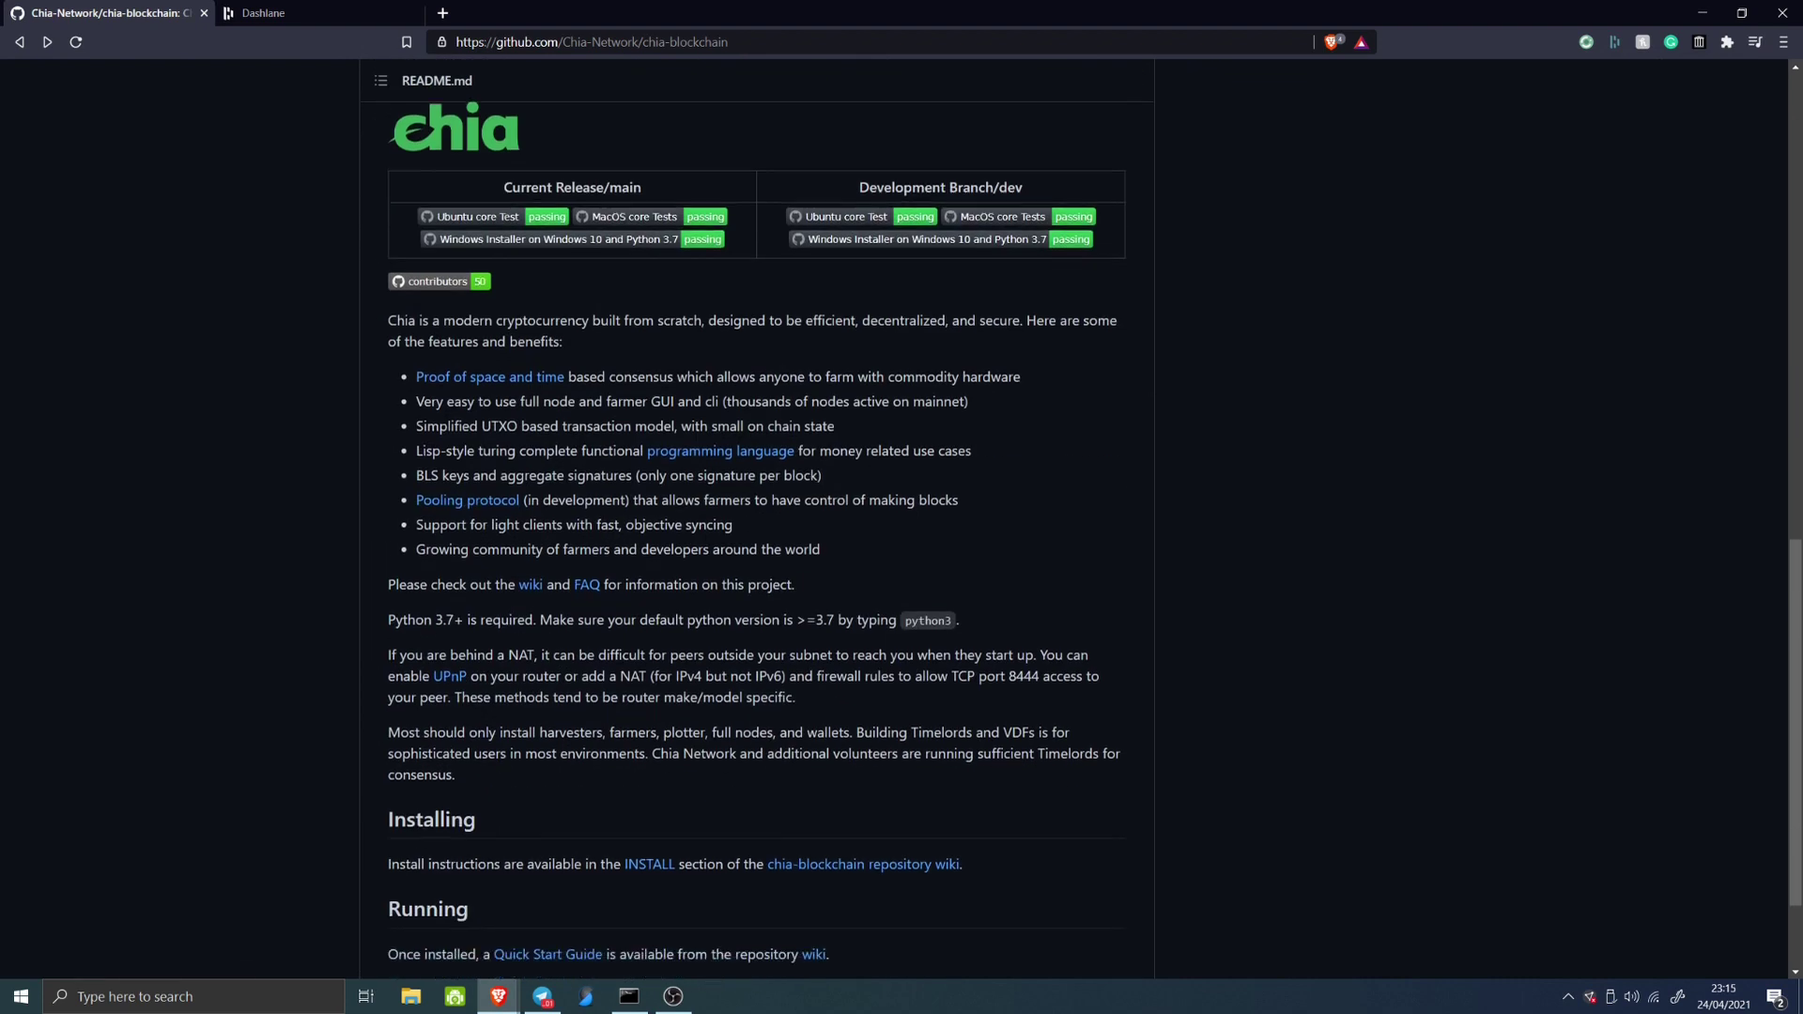
scroll(757, 469, up, 3)
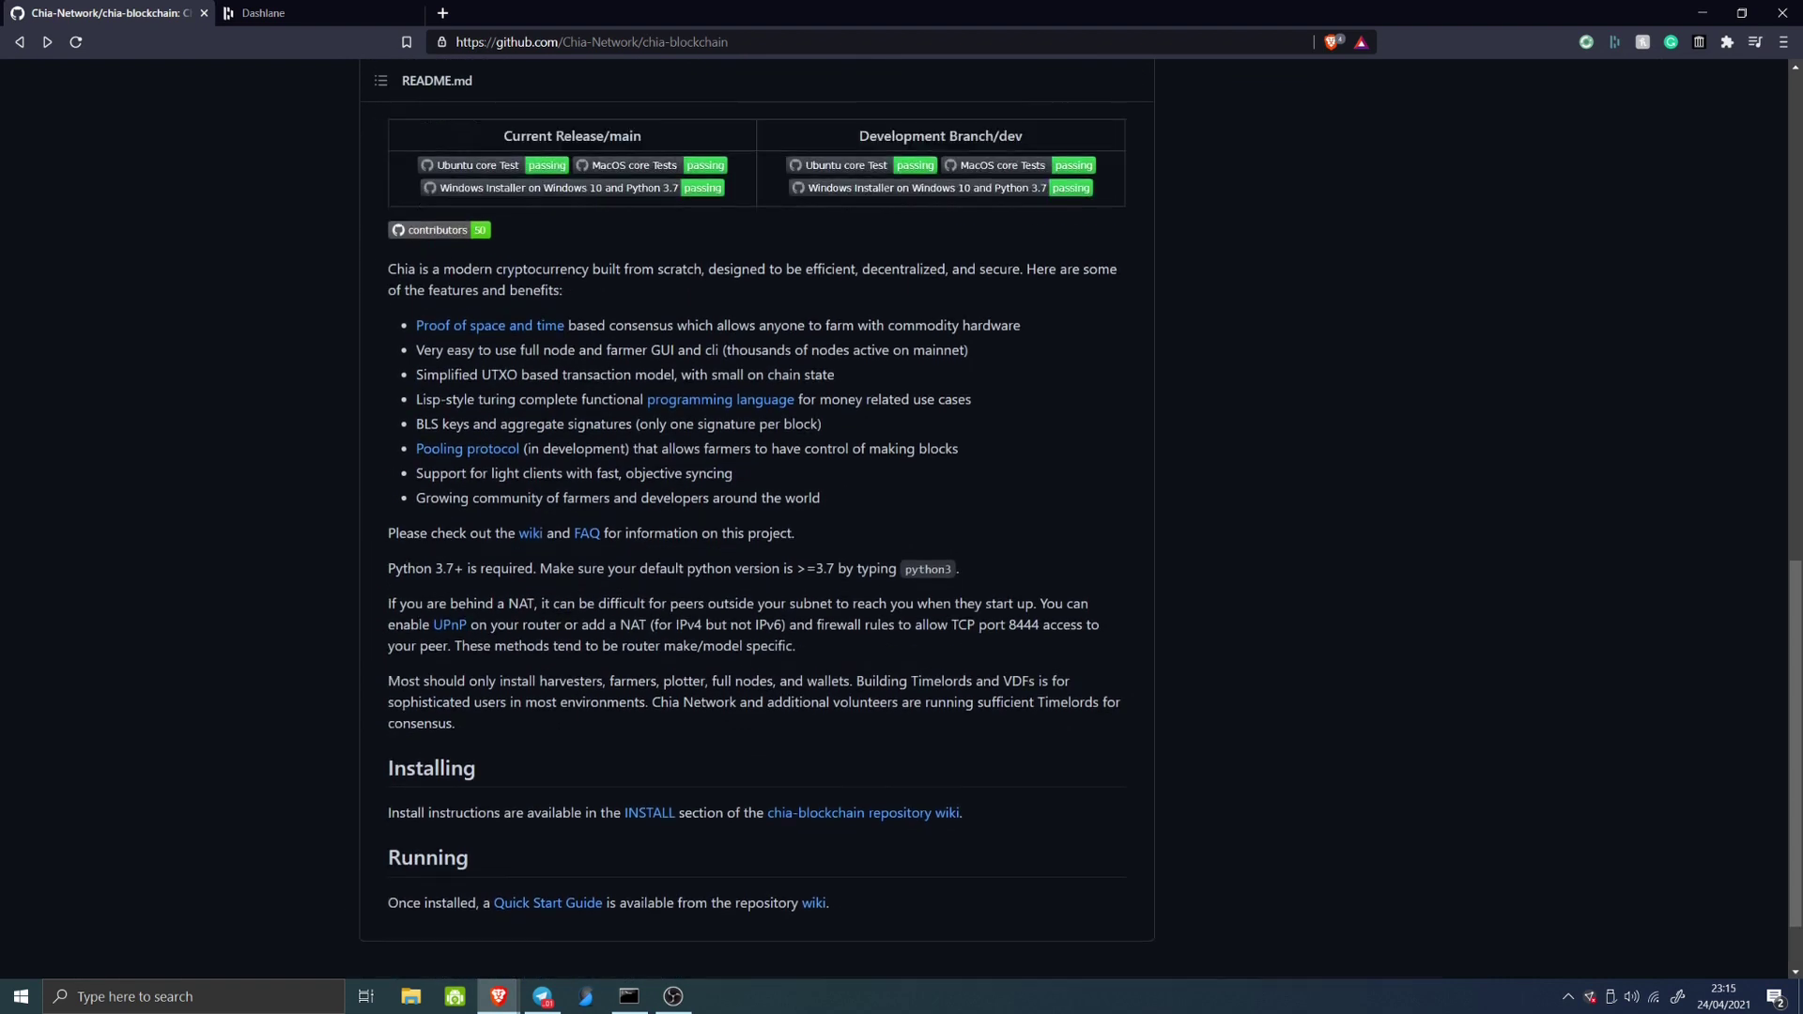
scroll(757, 469, down, 3)
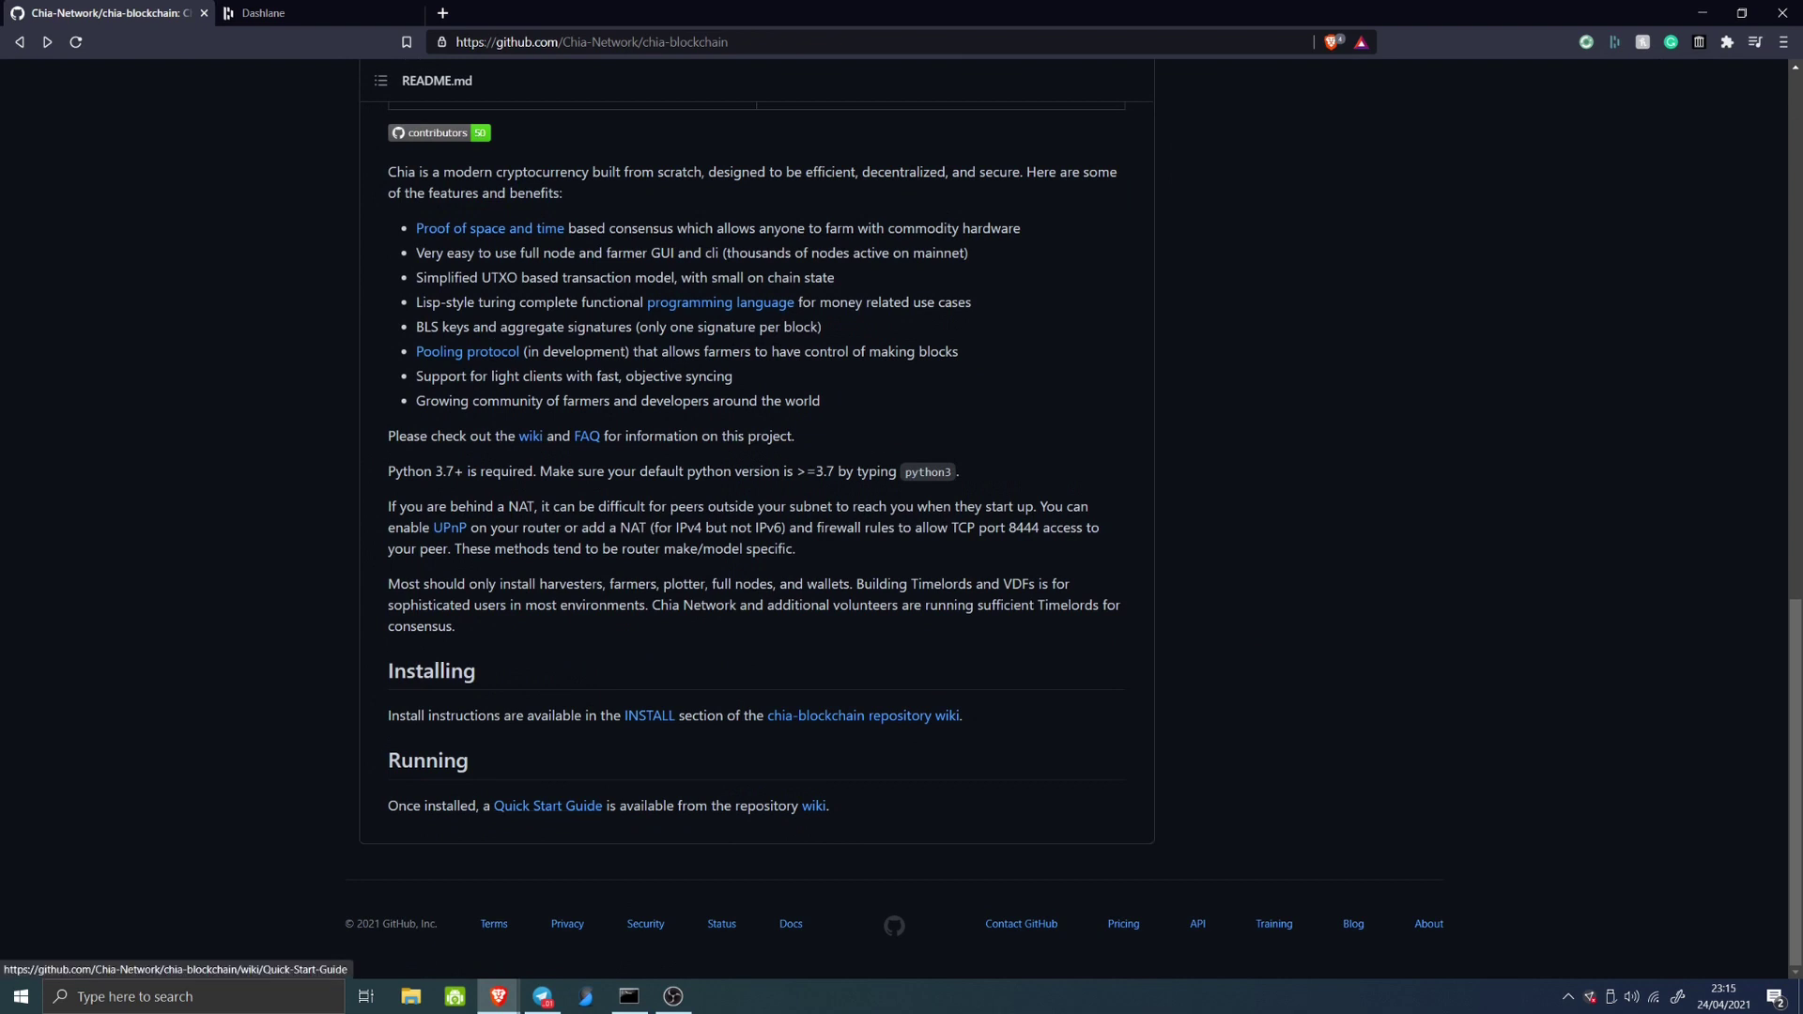
Glance at the Chia Blockchain wiki, then return to the repository page
click(814, 806)
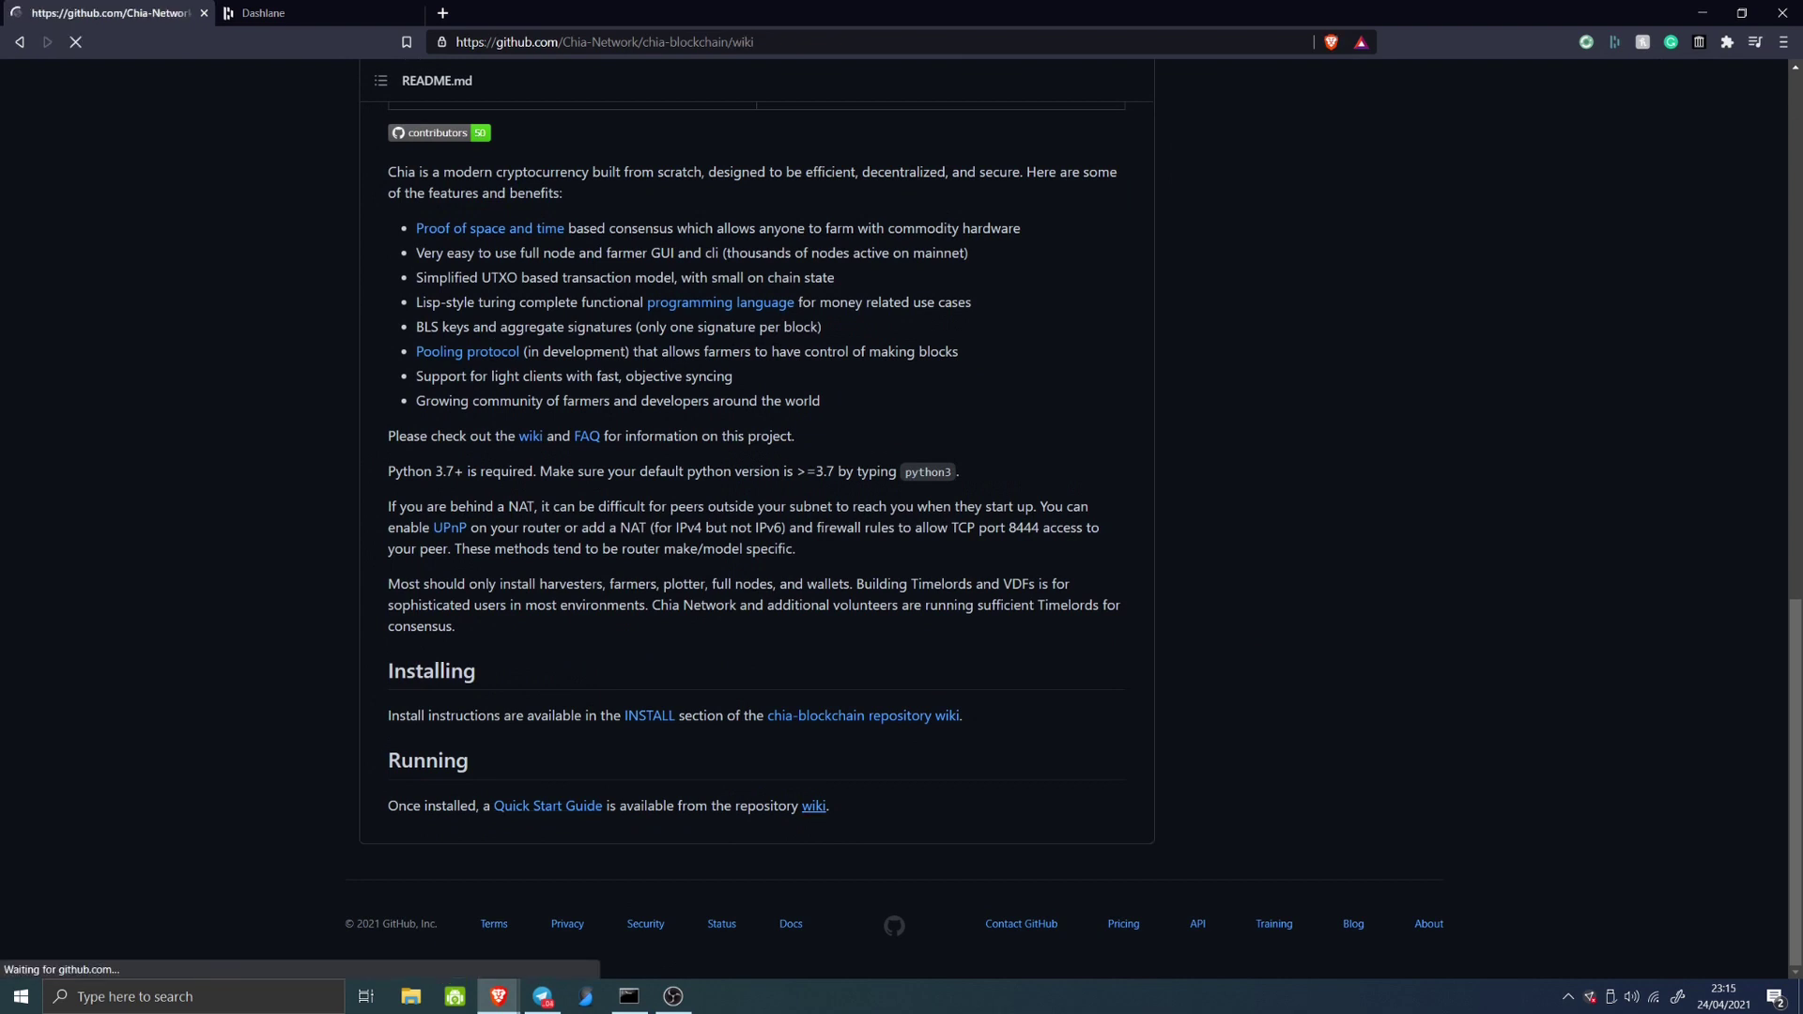
scroll(526, 571, down, 2)
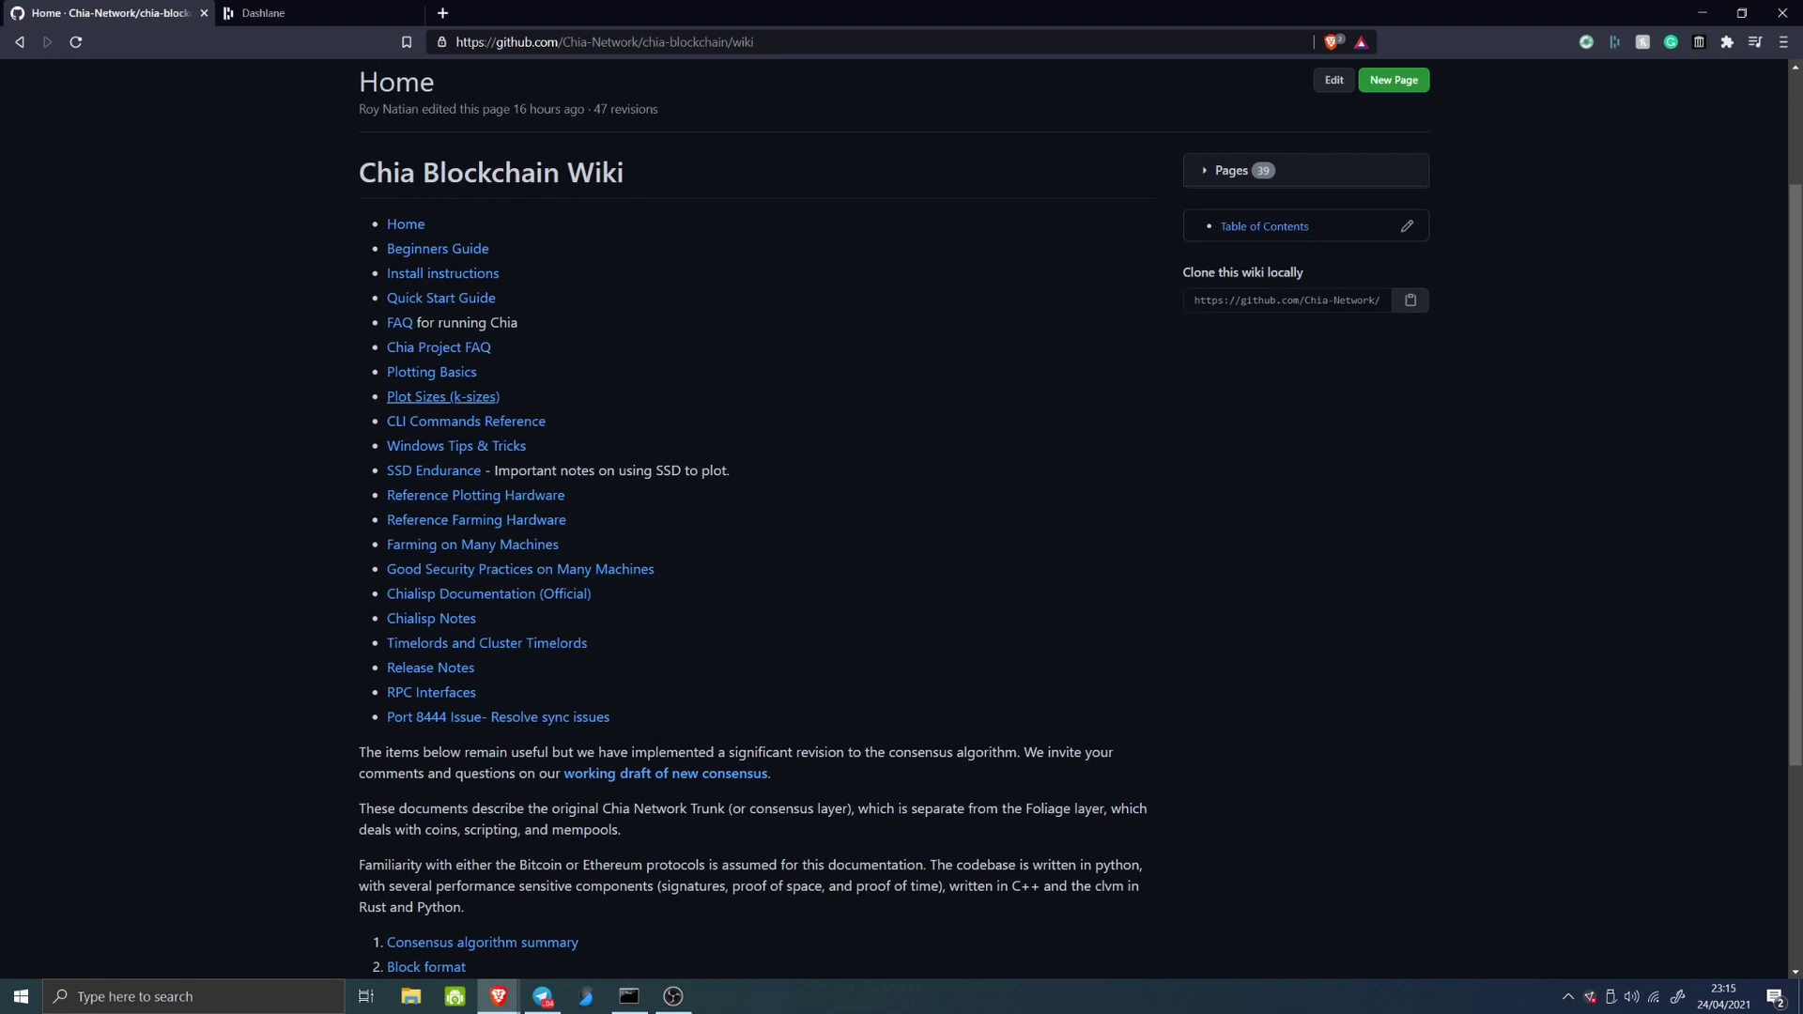
key(alt+Left)
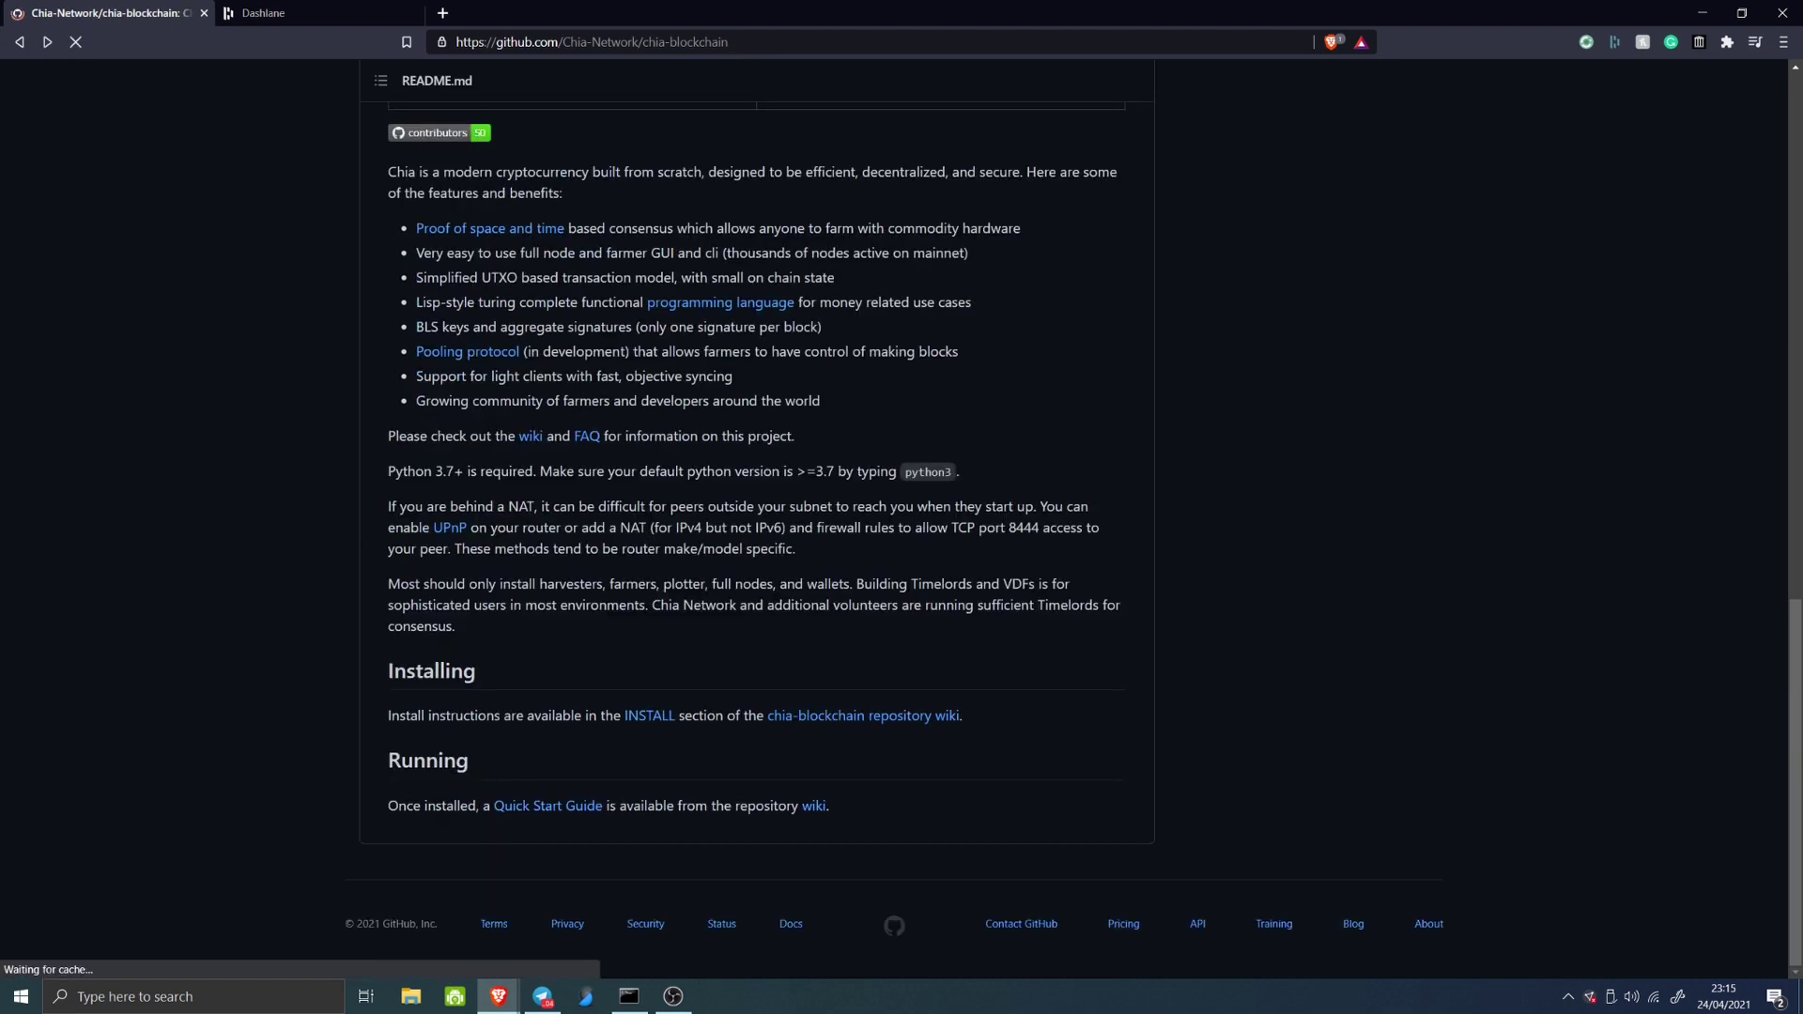
scroll(752, 564, up, 10)
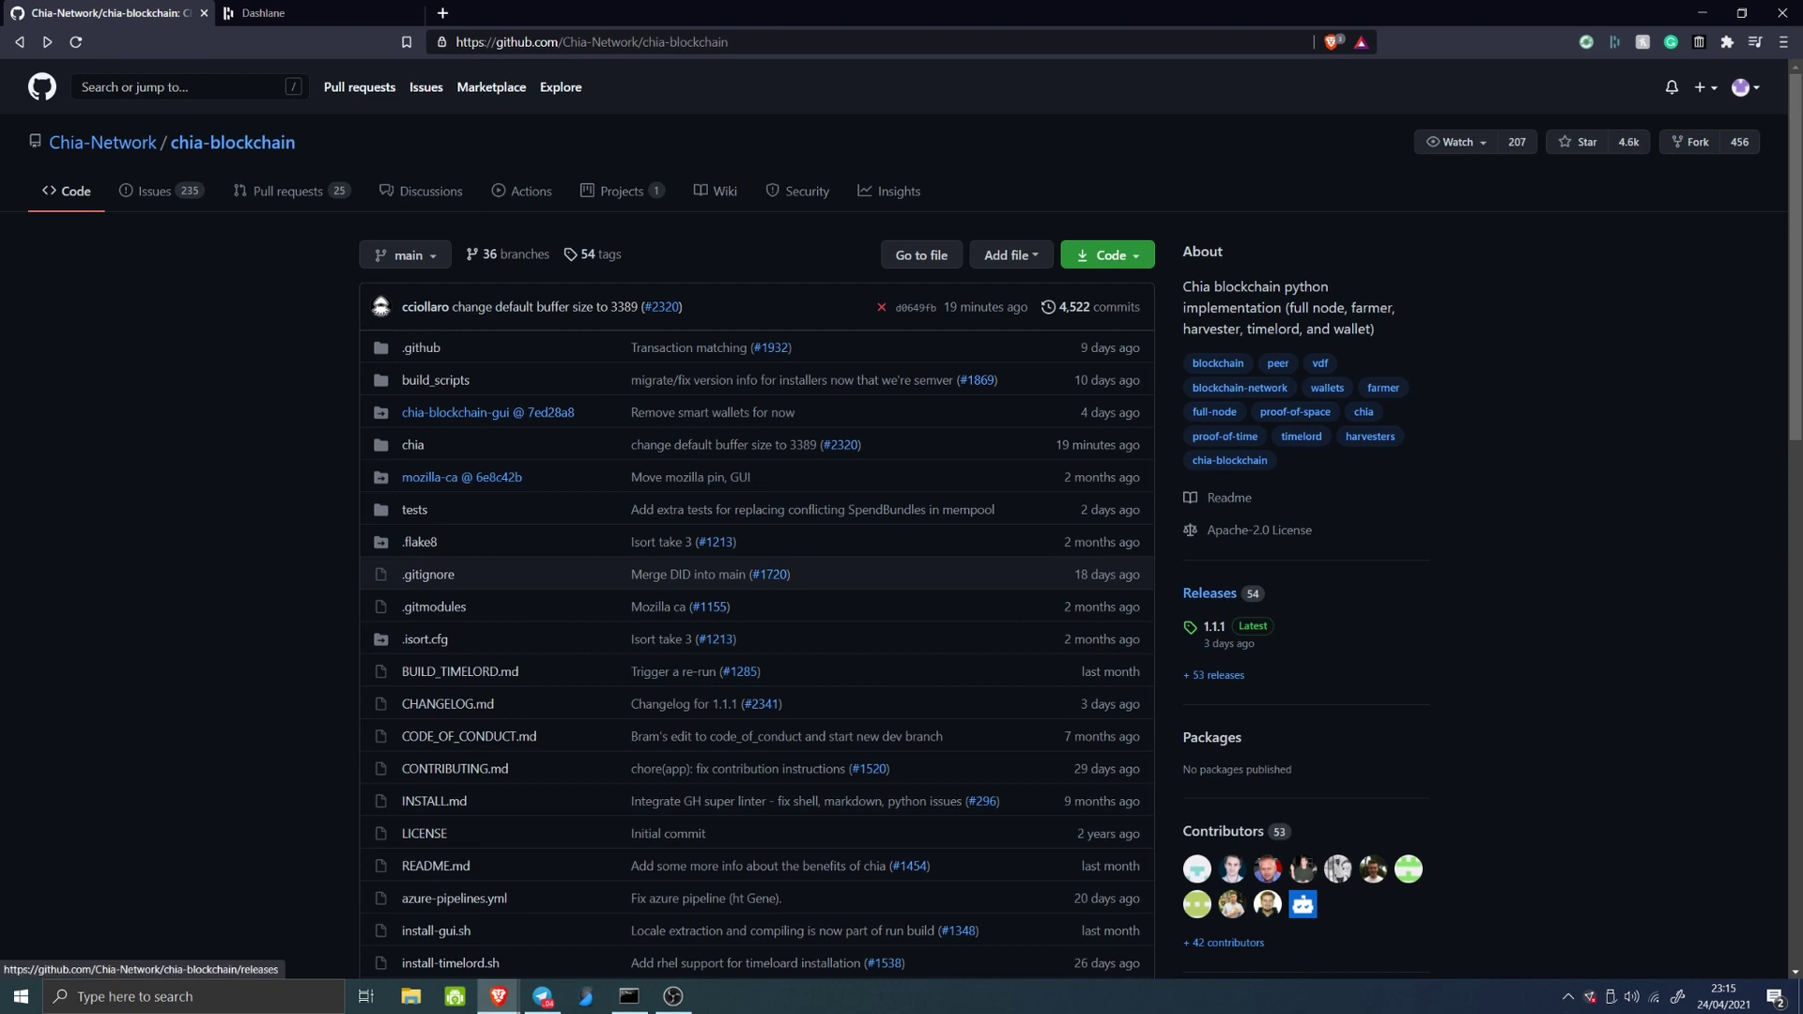
Go to the 1.1.1 release and download the ChiaSetup-1.1.1.exe Windows installer
click(1210, 592)
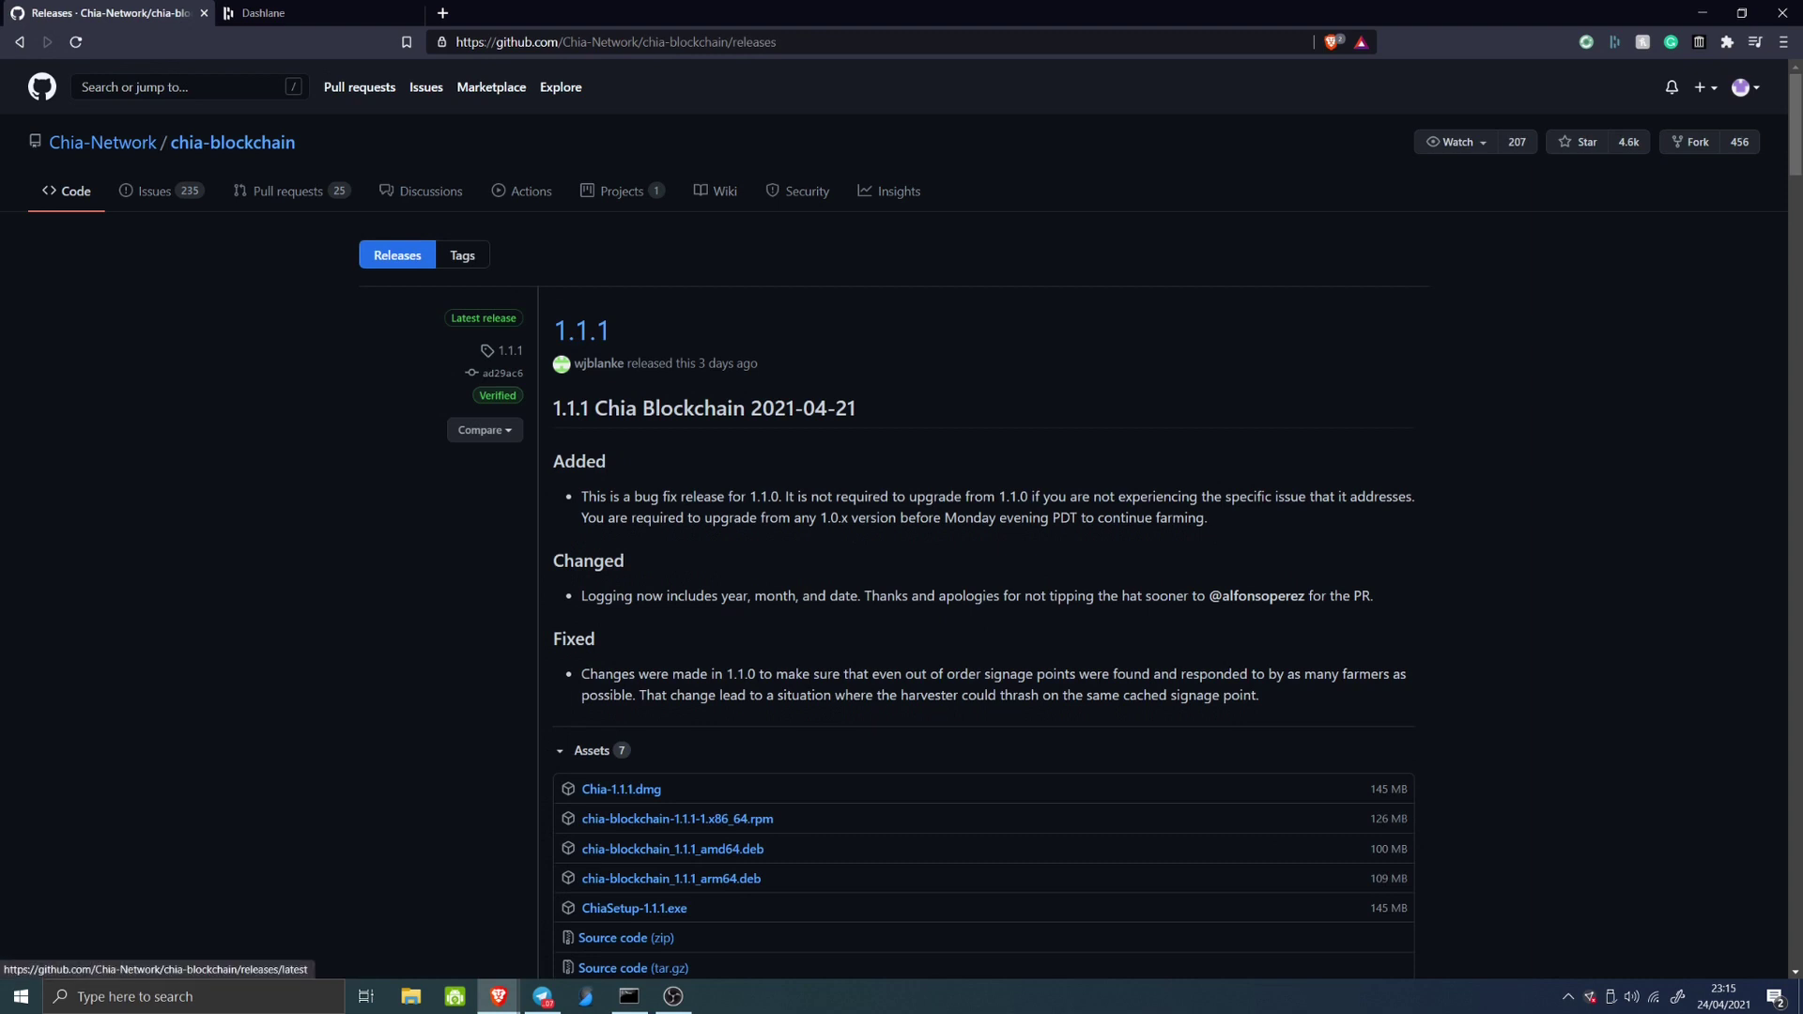
scroll(902, 516, down, 2)
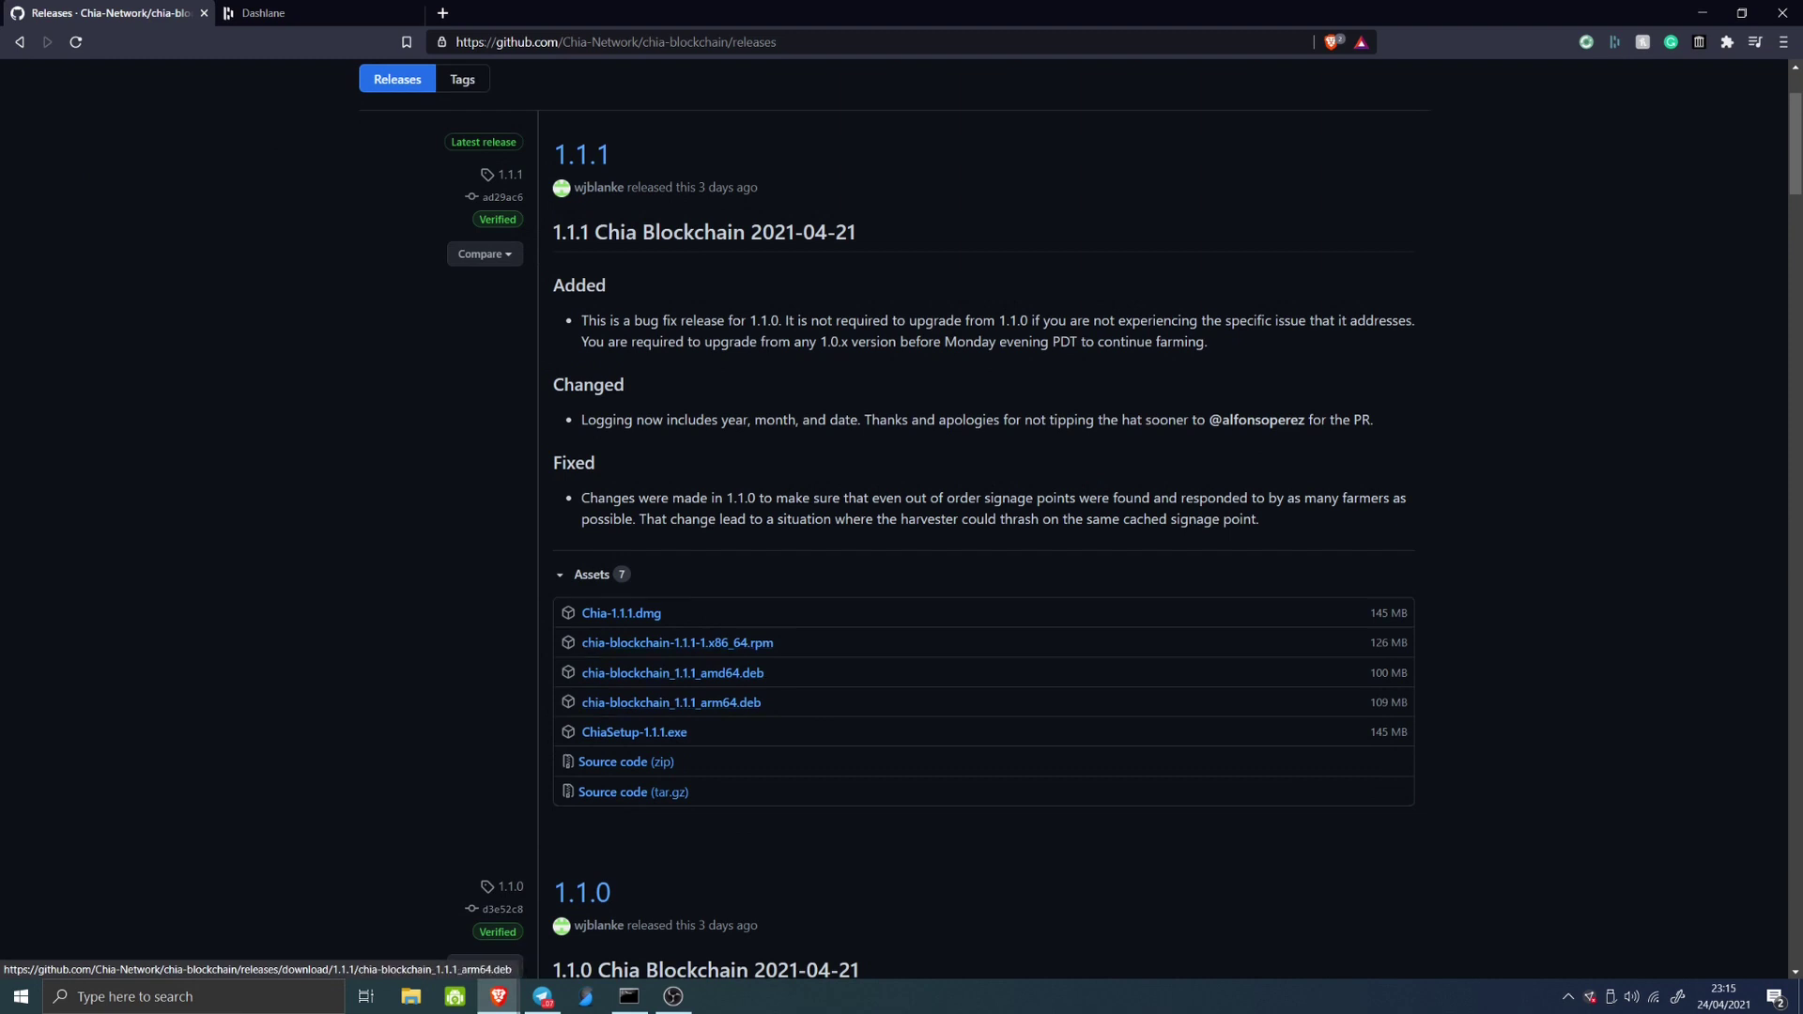
click(634, 733)
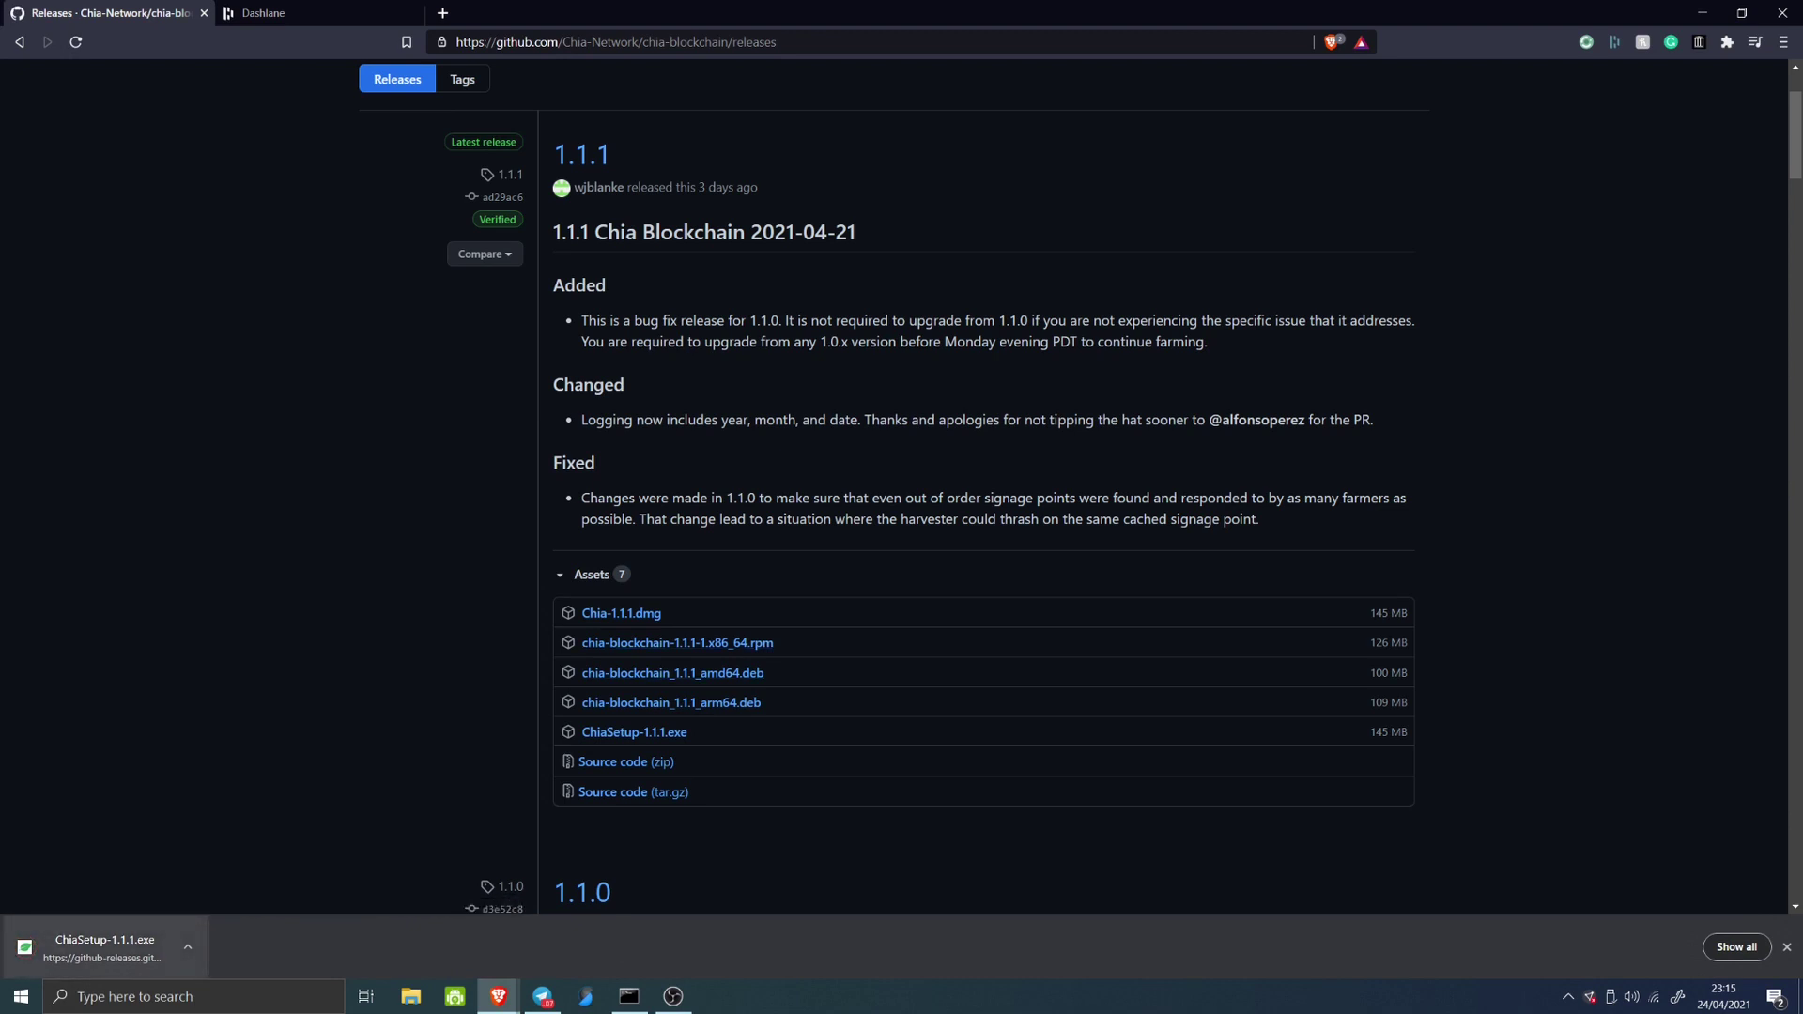
Run the downloaded ChiaSetup-1.1.1.exe so Chia Blockchain installs and opens at Sign In
click(103, 947)
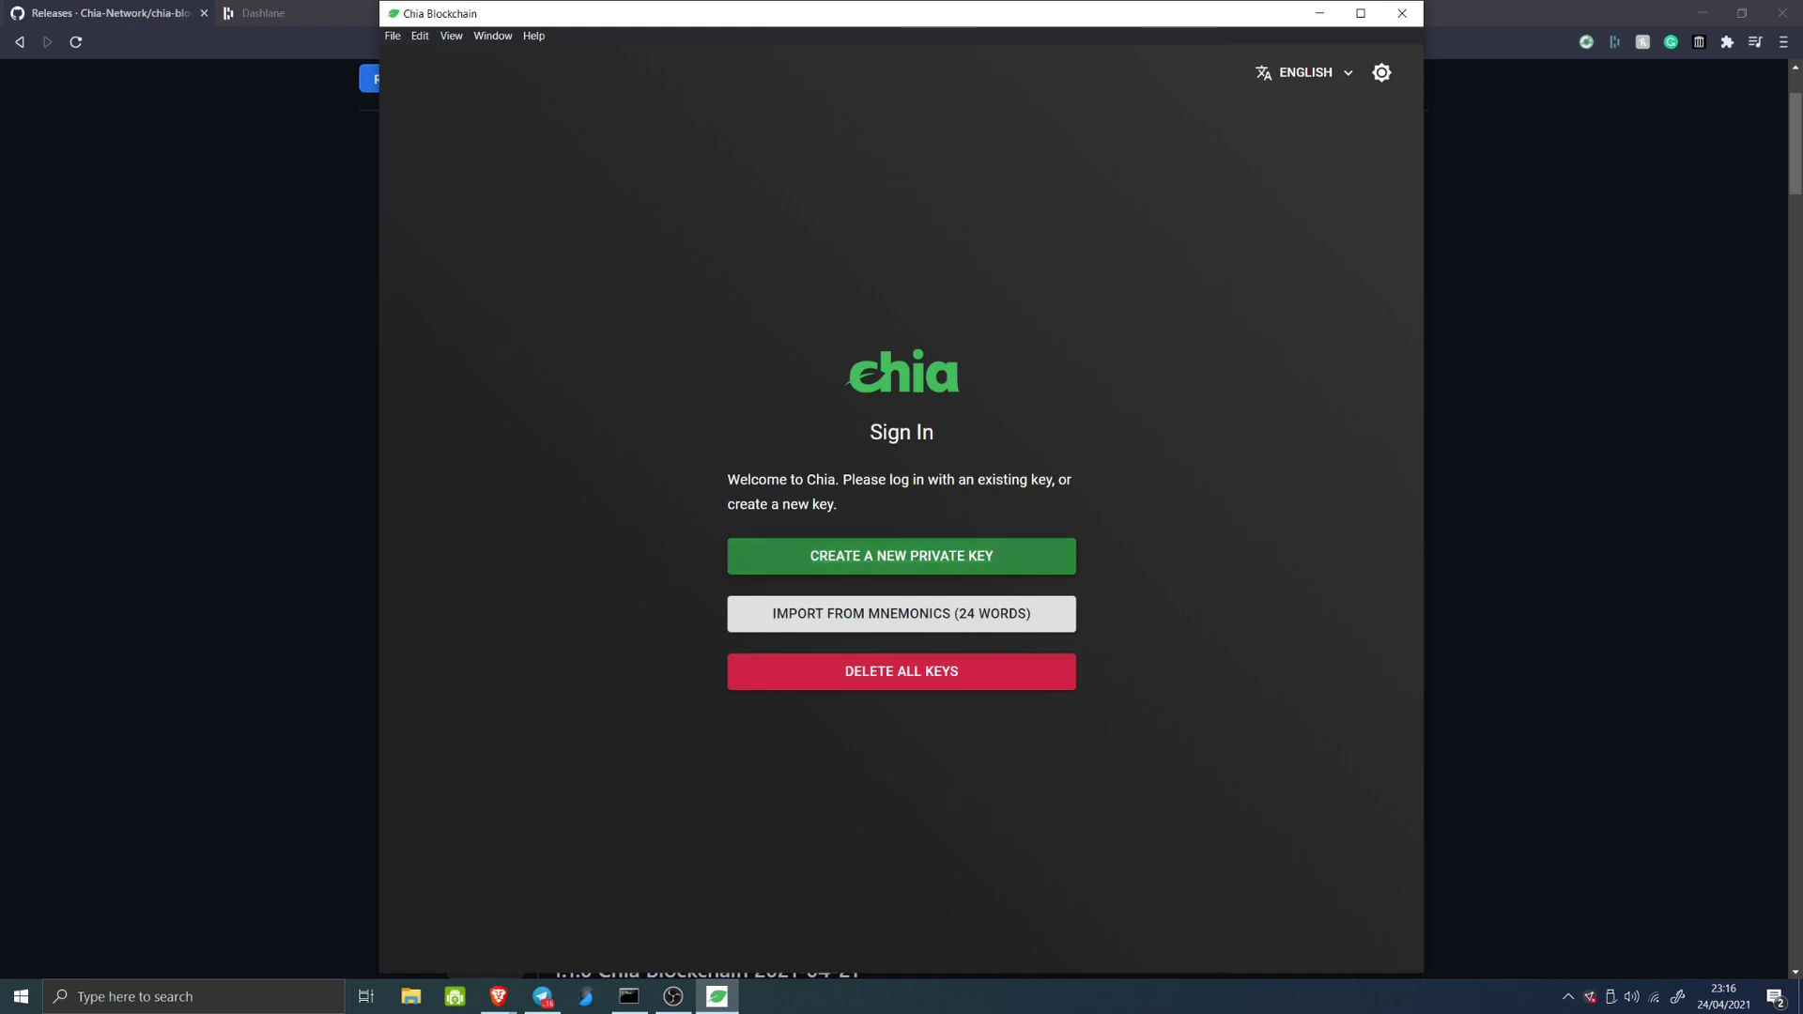
Choose CREATE A NEW PRIVATE KEY to generate the 24-word mnemonic
click(954, 559)
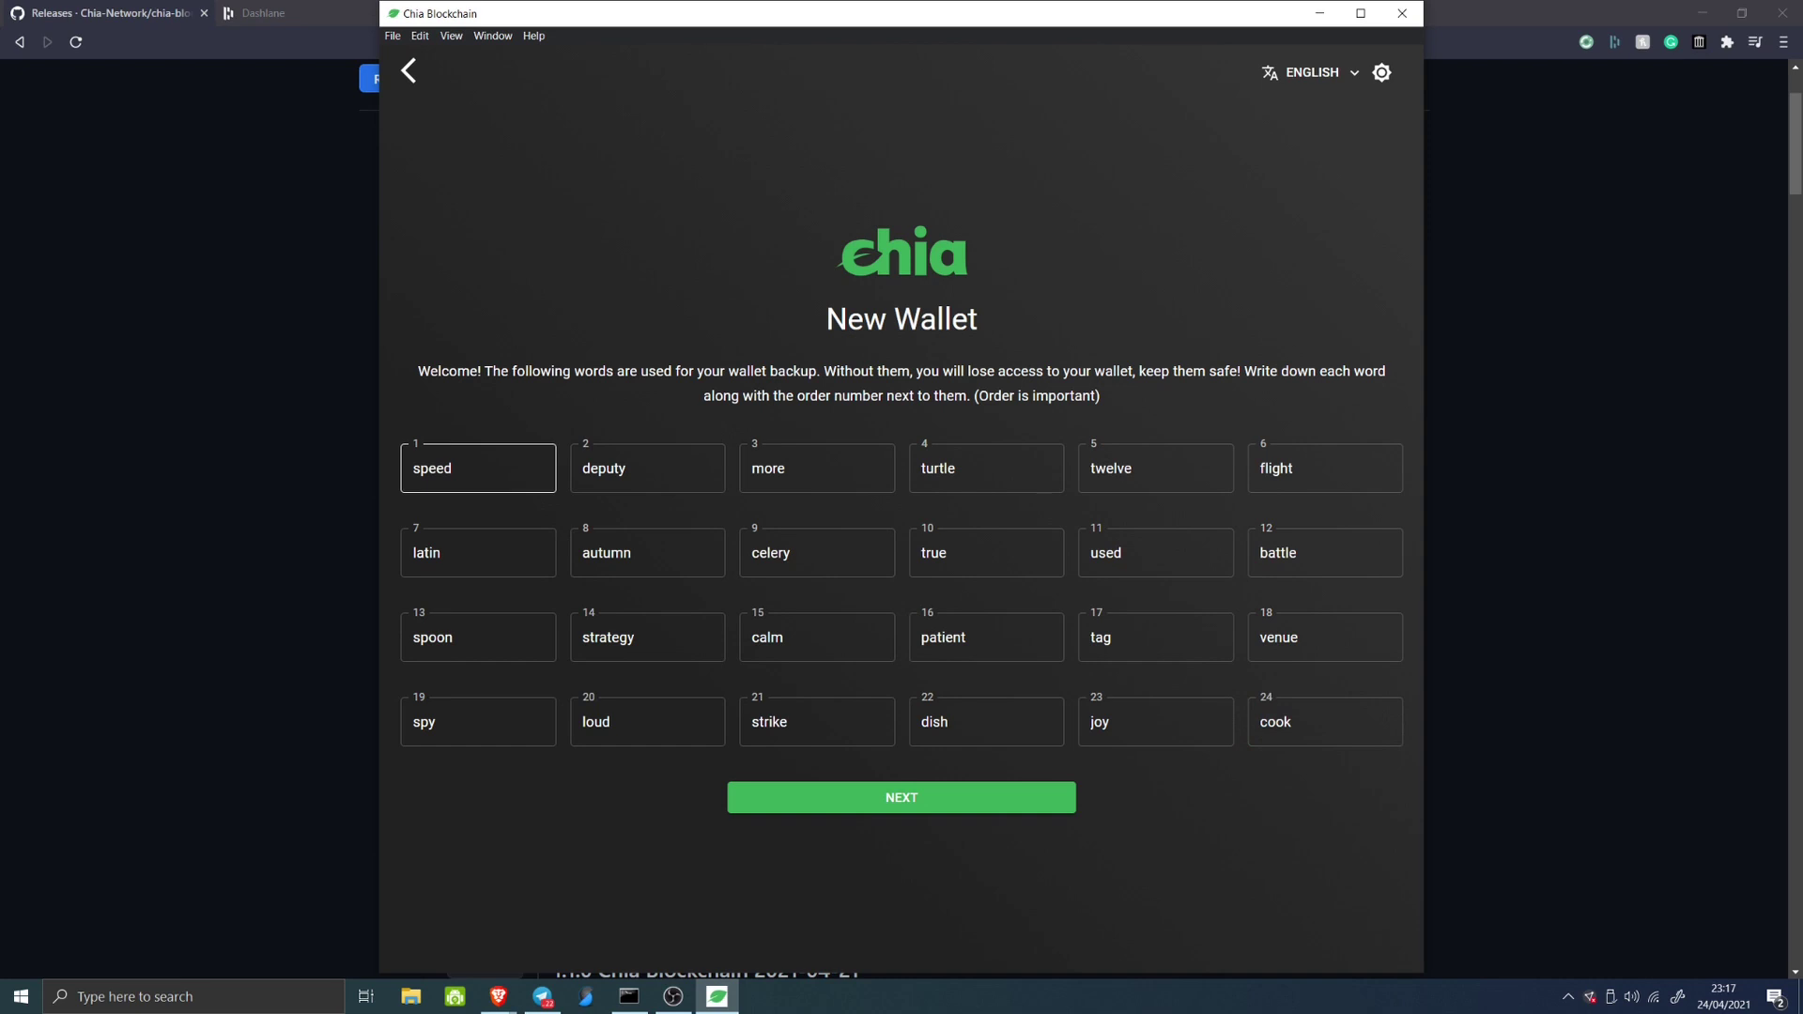
Inspect the welcome paragraph and the first three backup words by selecting them
double_click(590, 371)
triple_click(590, 371)
click(590, 371)
double_click(432, 467)
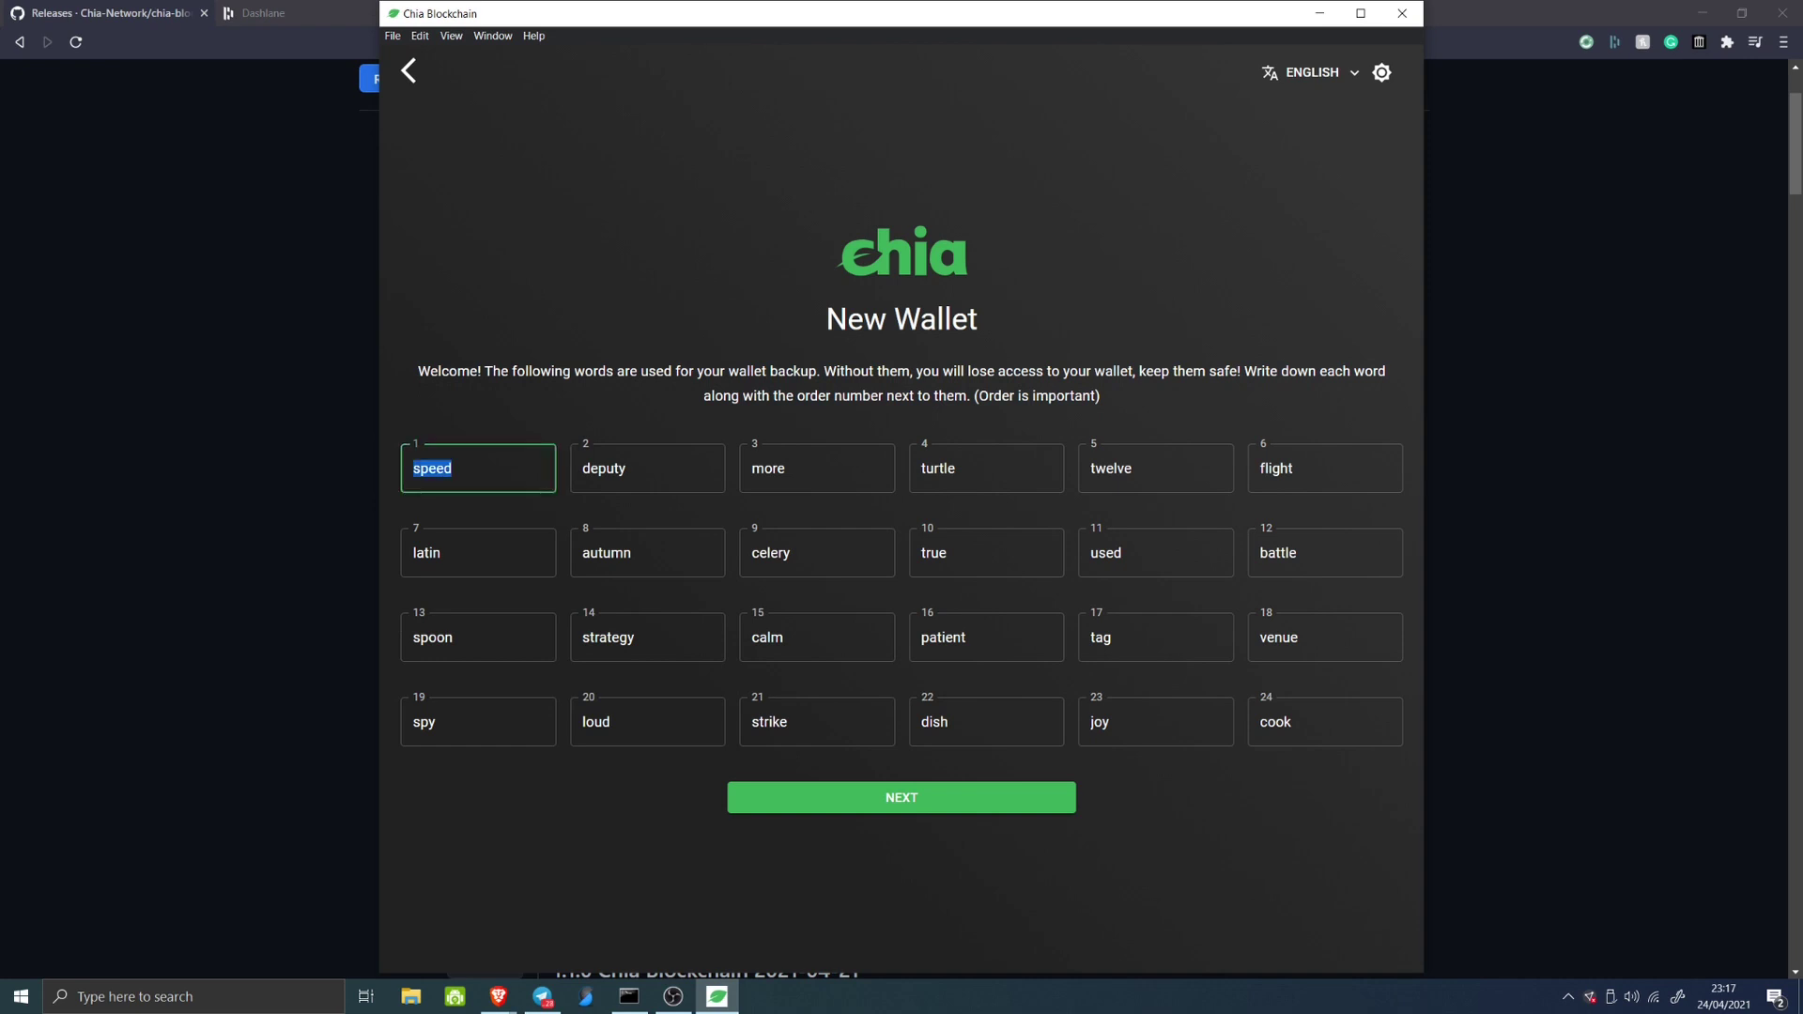
double_click(604, 467)
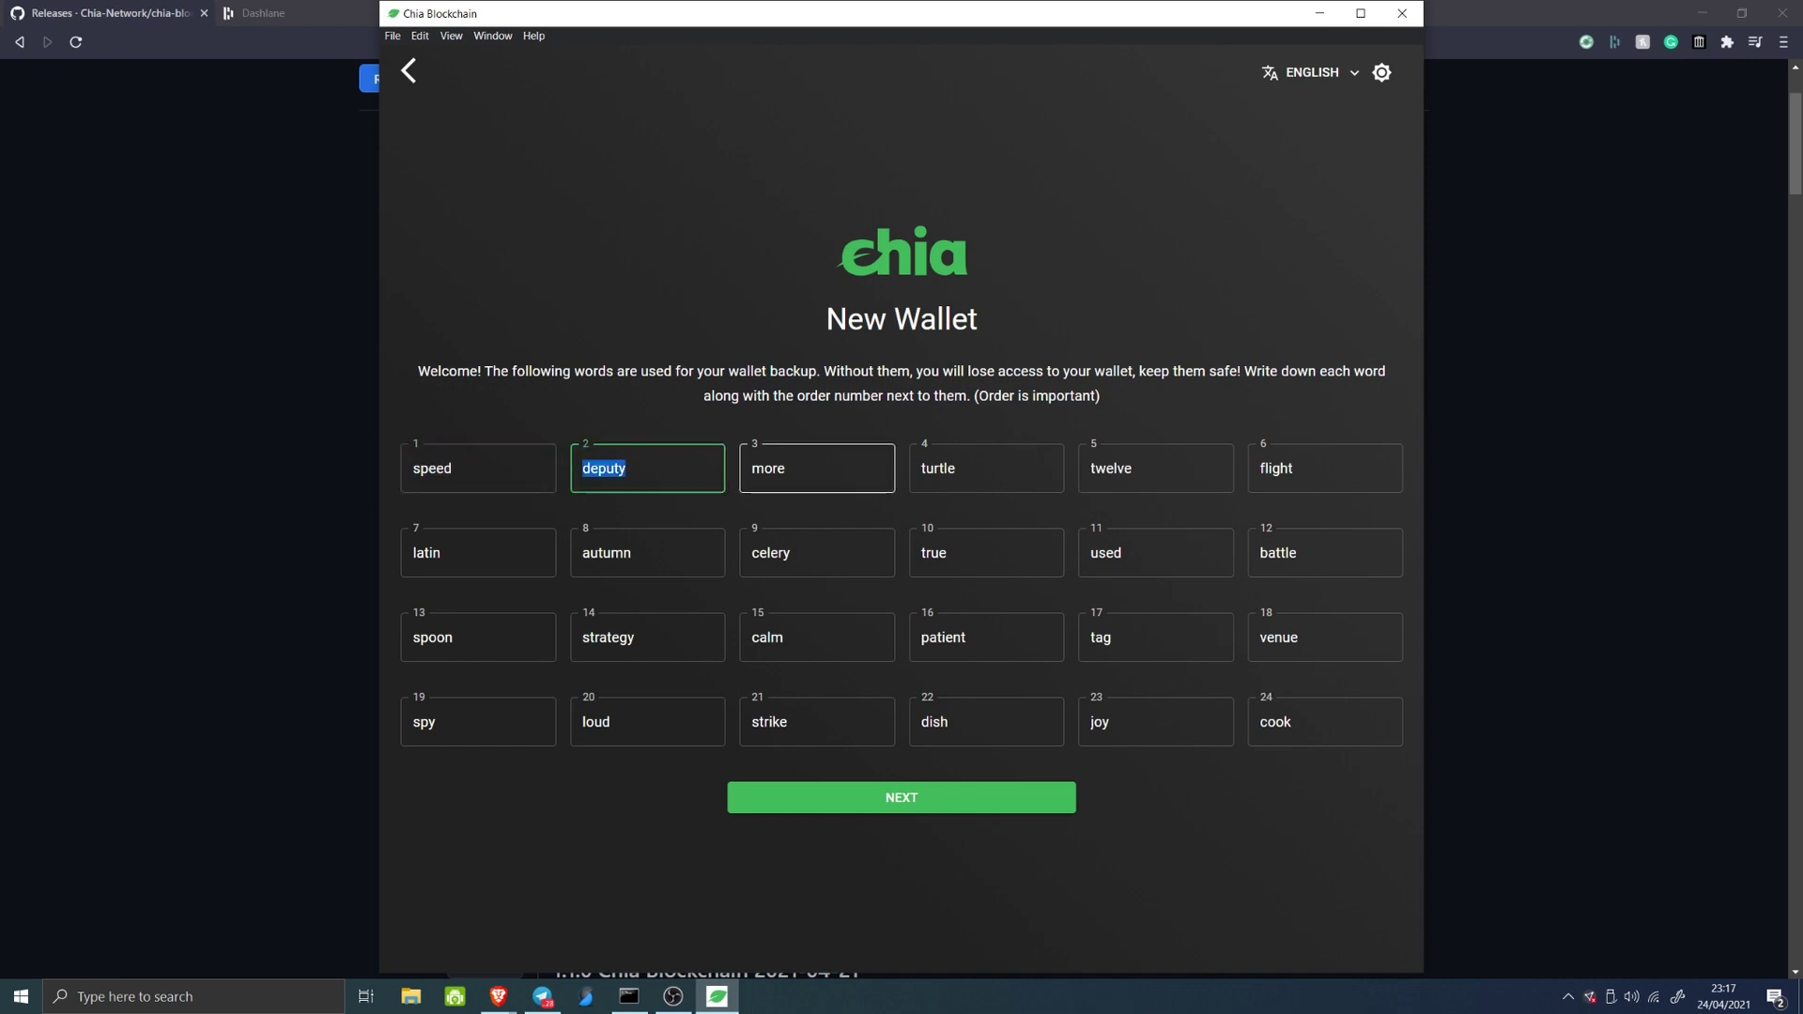
double_click(768, 468)
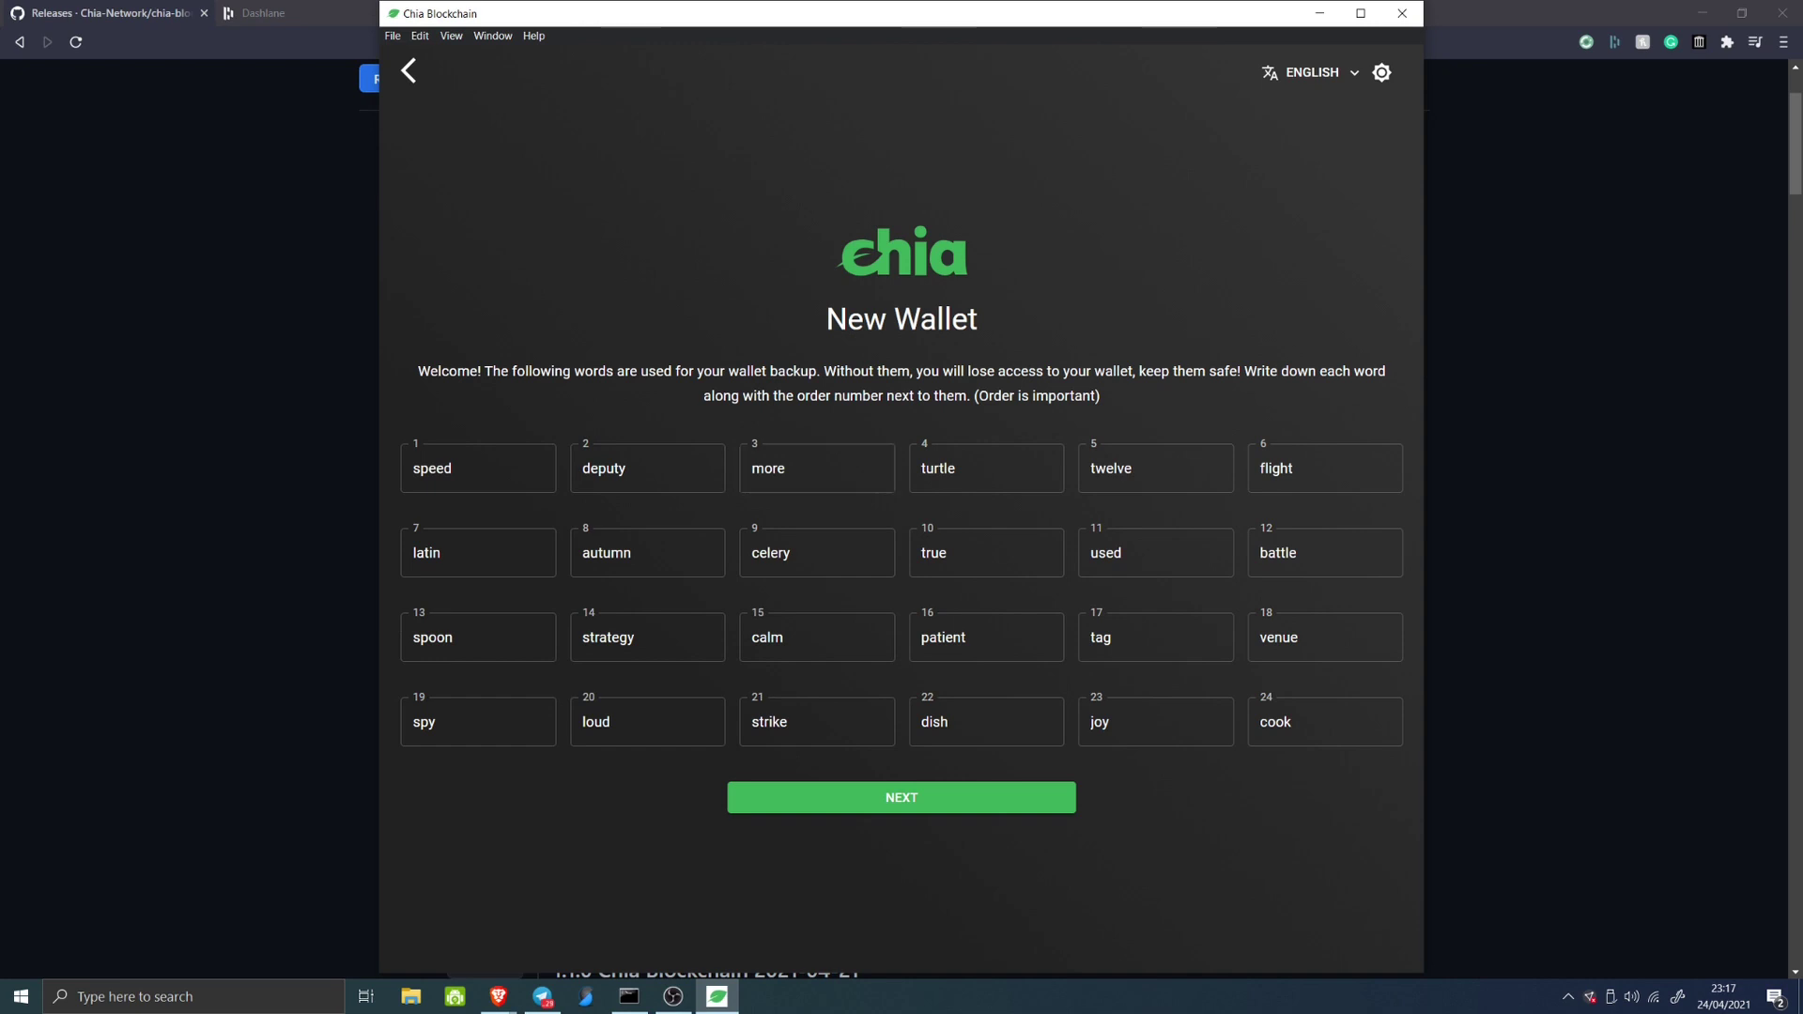
drag(413, 468, 454, 468)
double_click(604, 467)
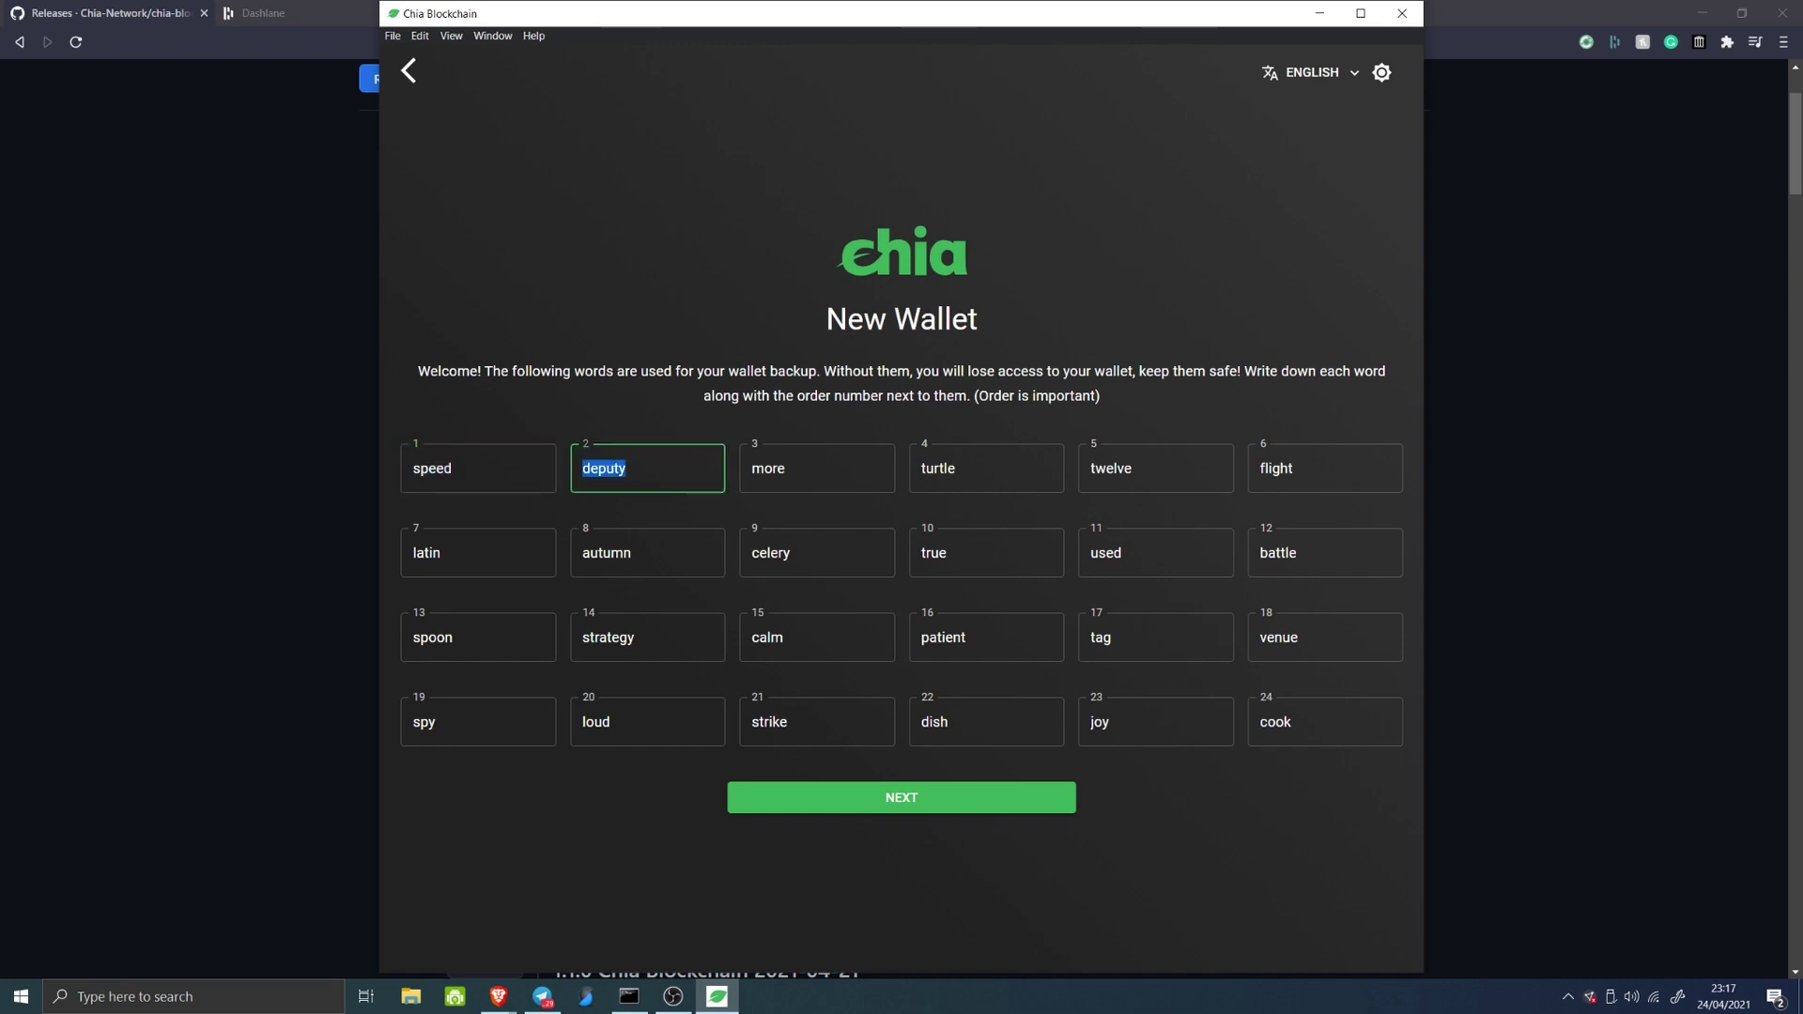
double_click(768, 468)
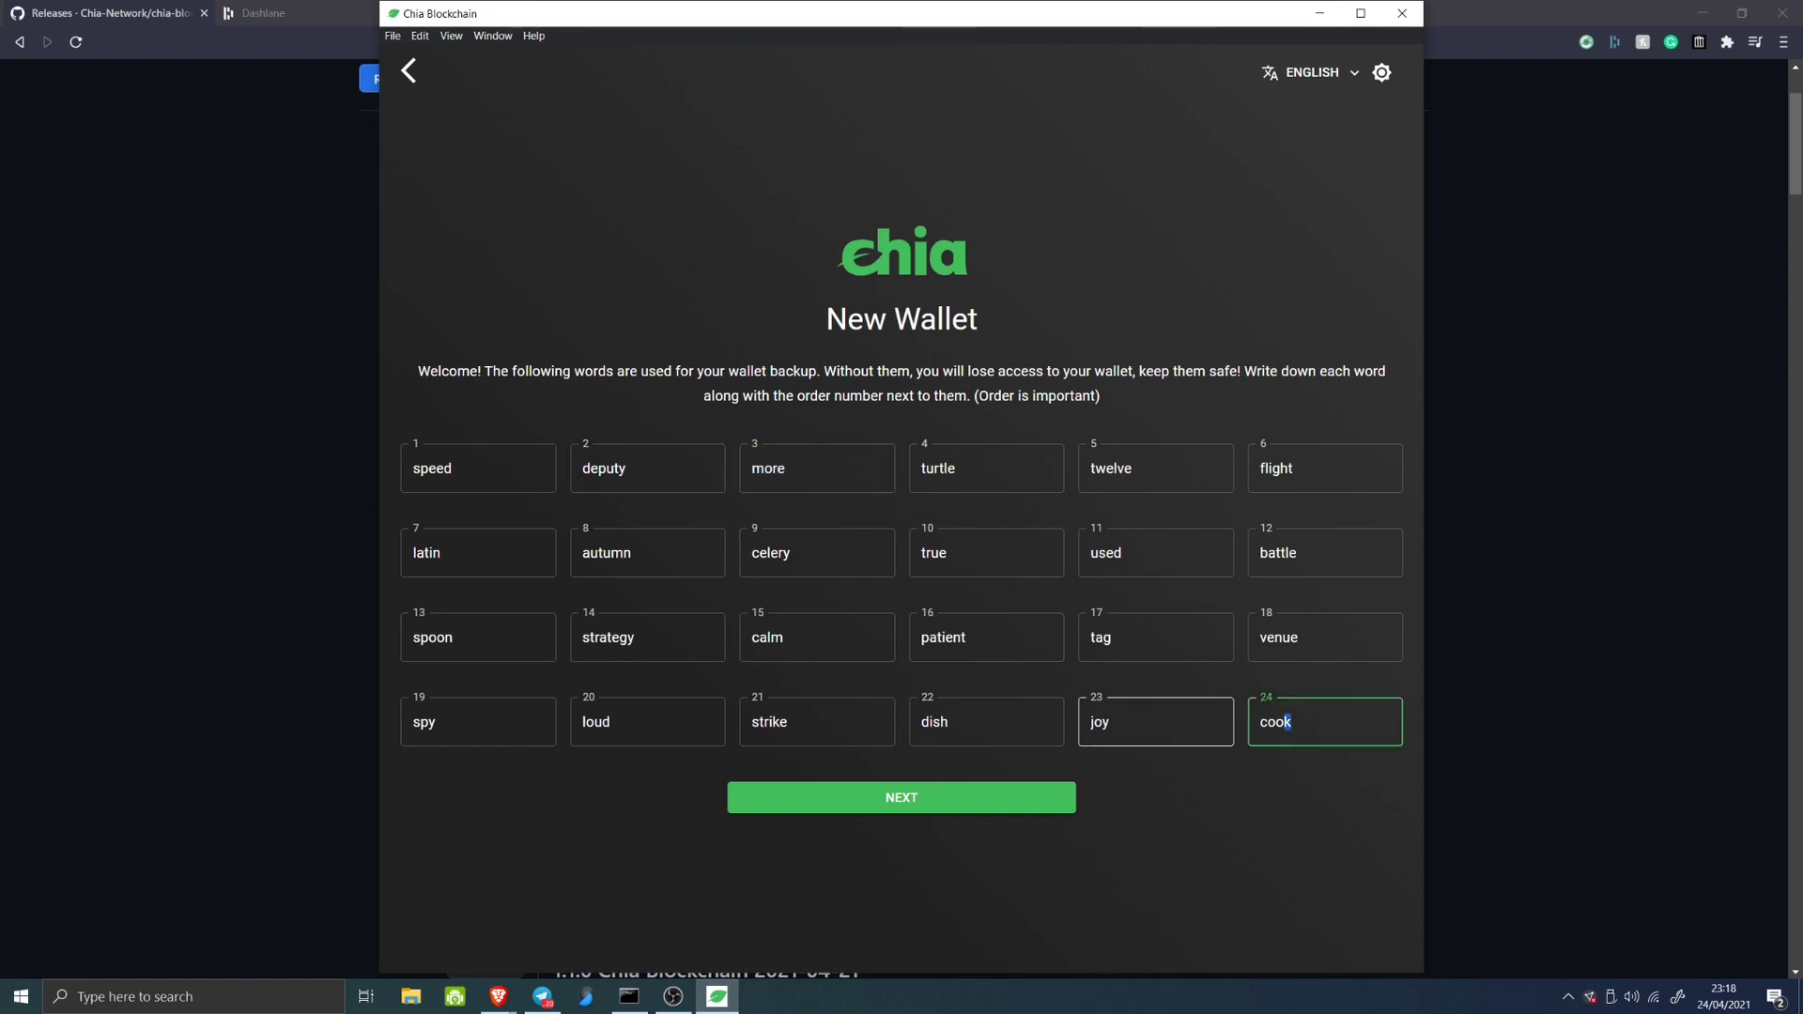
Check backup words 18 to 23, then maximize the Chia Blockchain window
double_click(1100, 721)
drag(928, 722, 948, 721)
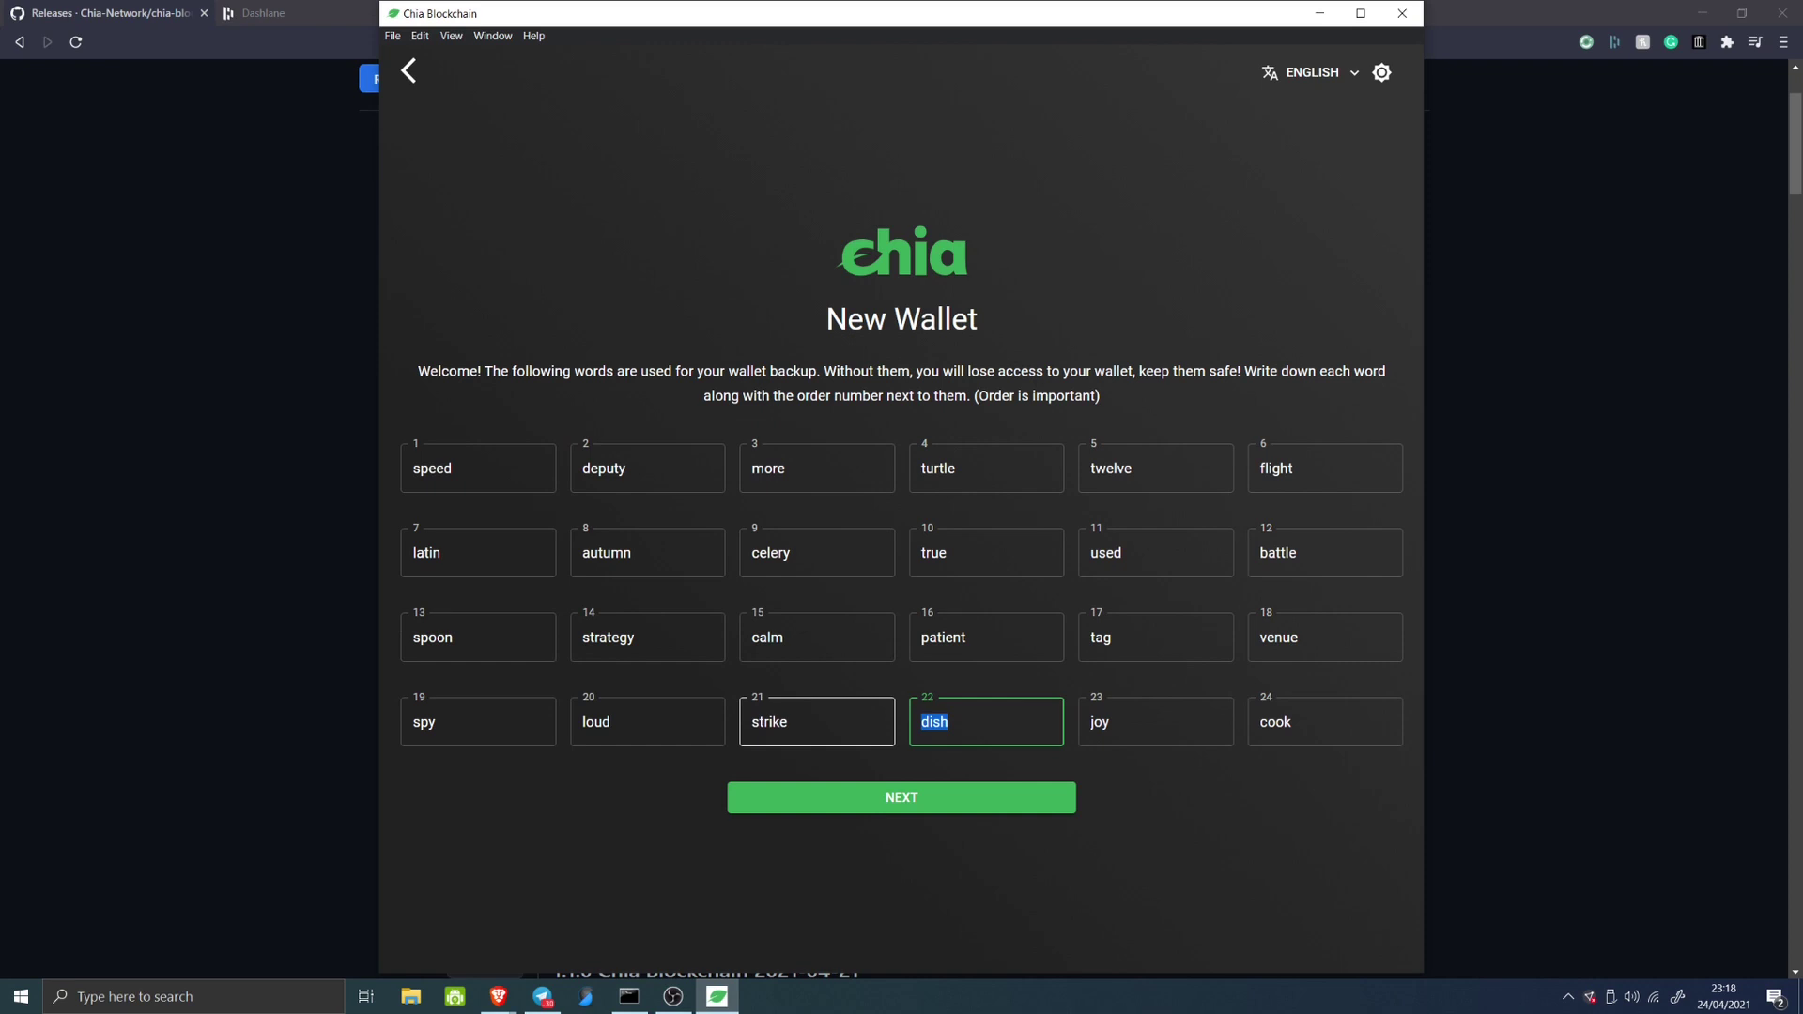
double_click(770, 721)
double_click(595, 721)
click(424, 721)
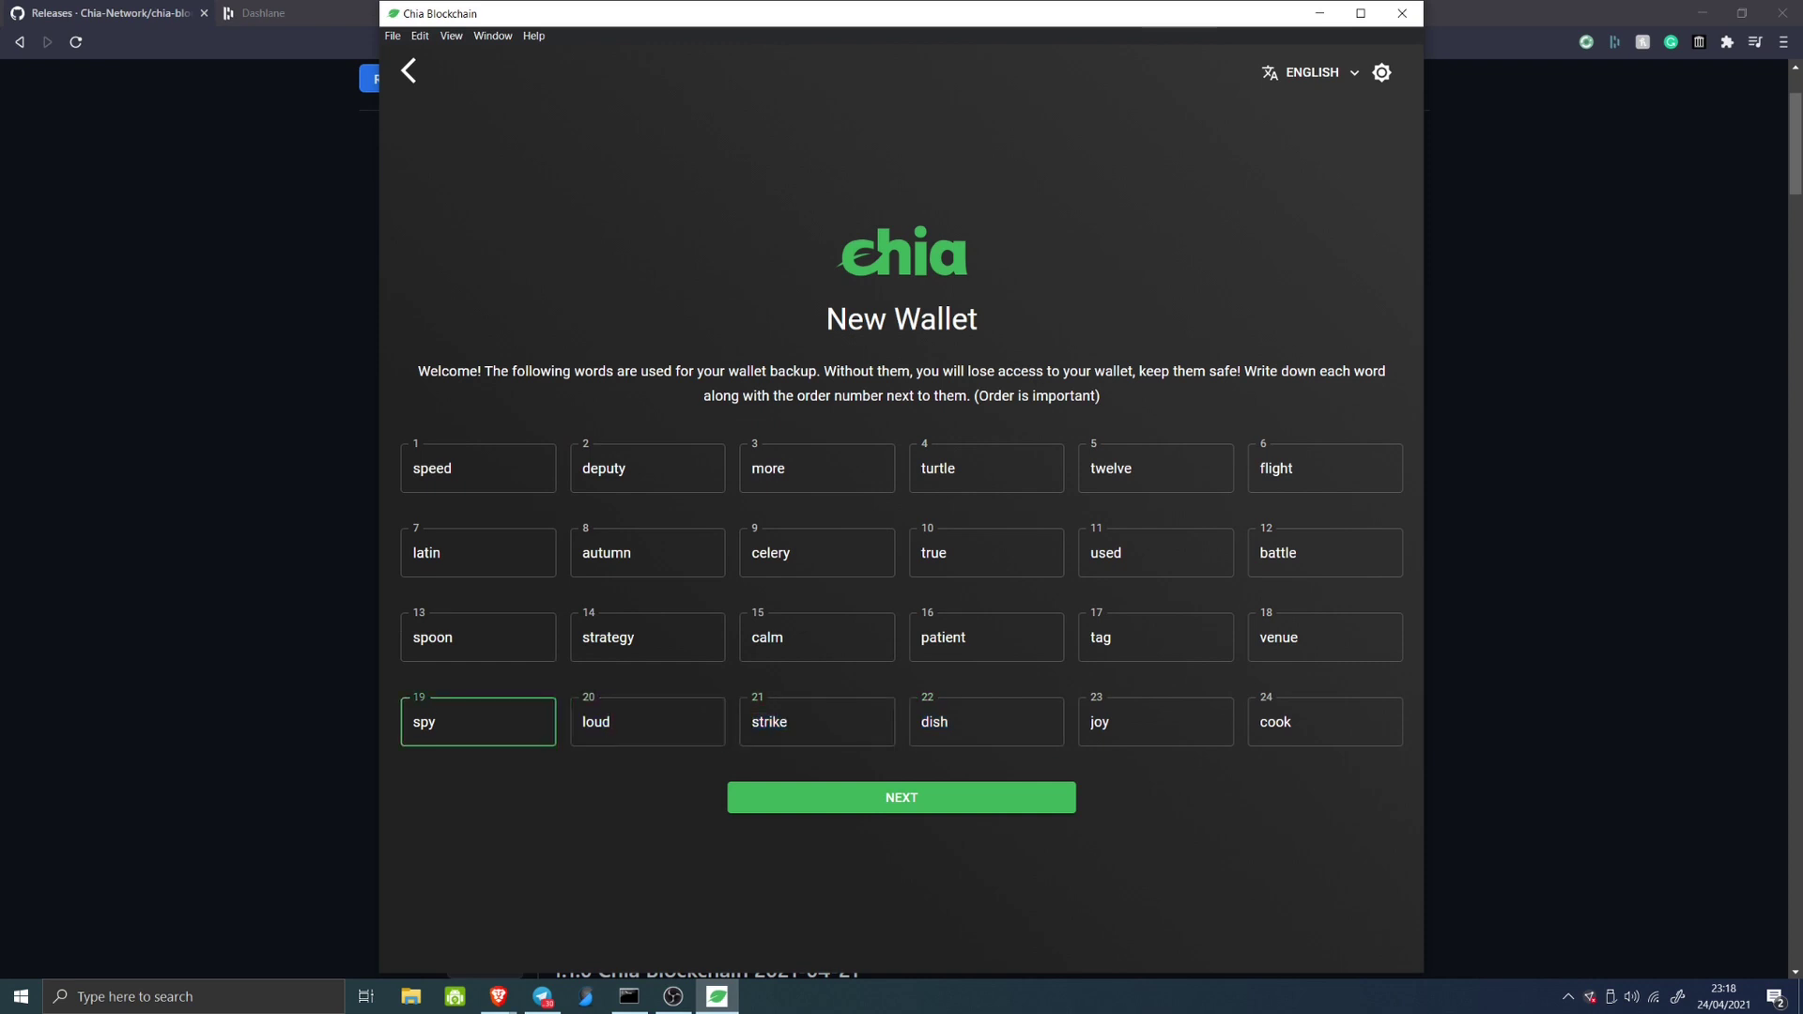
double_click(1278, 637)
double_click(894, 371)
triple_click(894, 371)
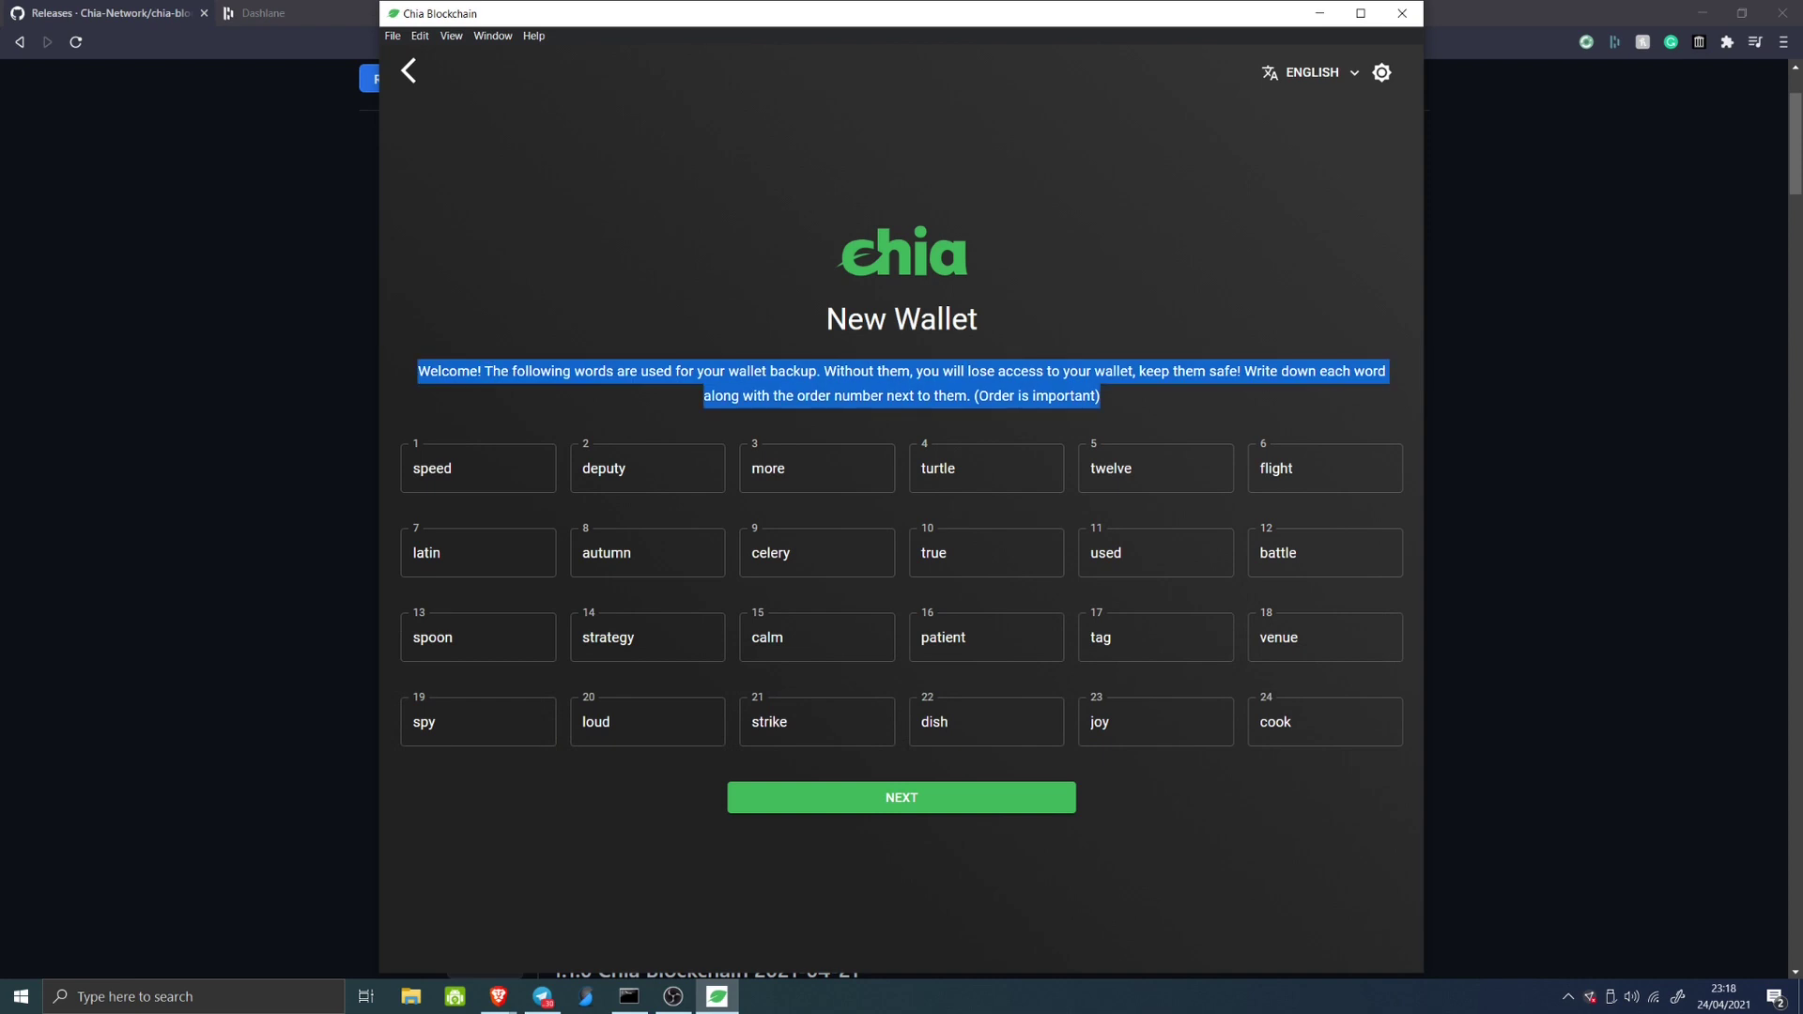
click(478, 467)
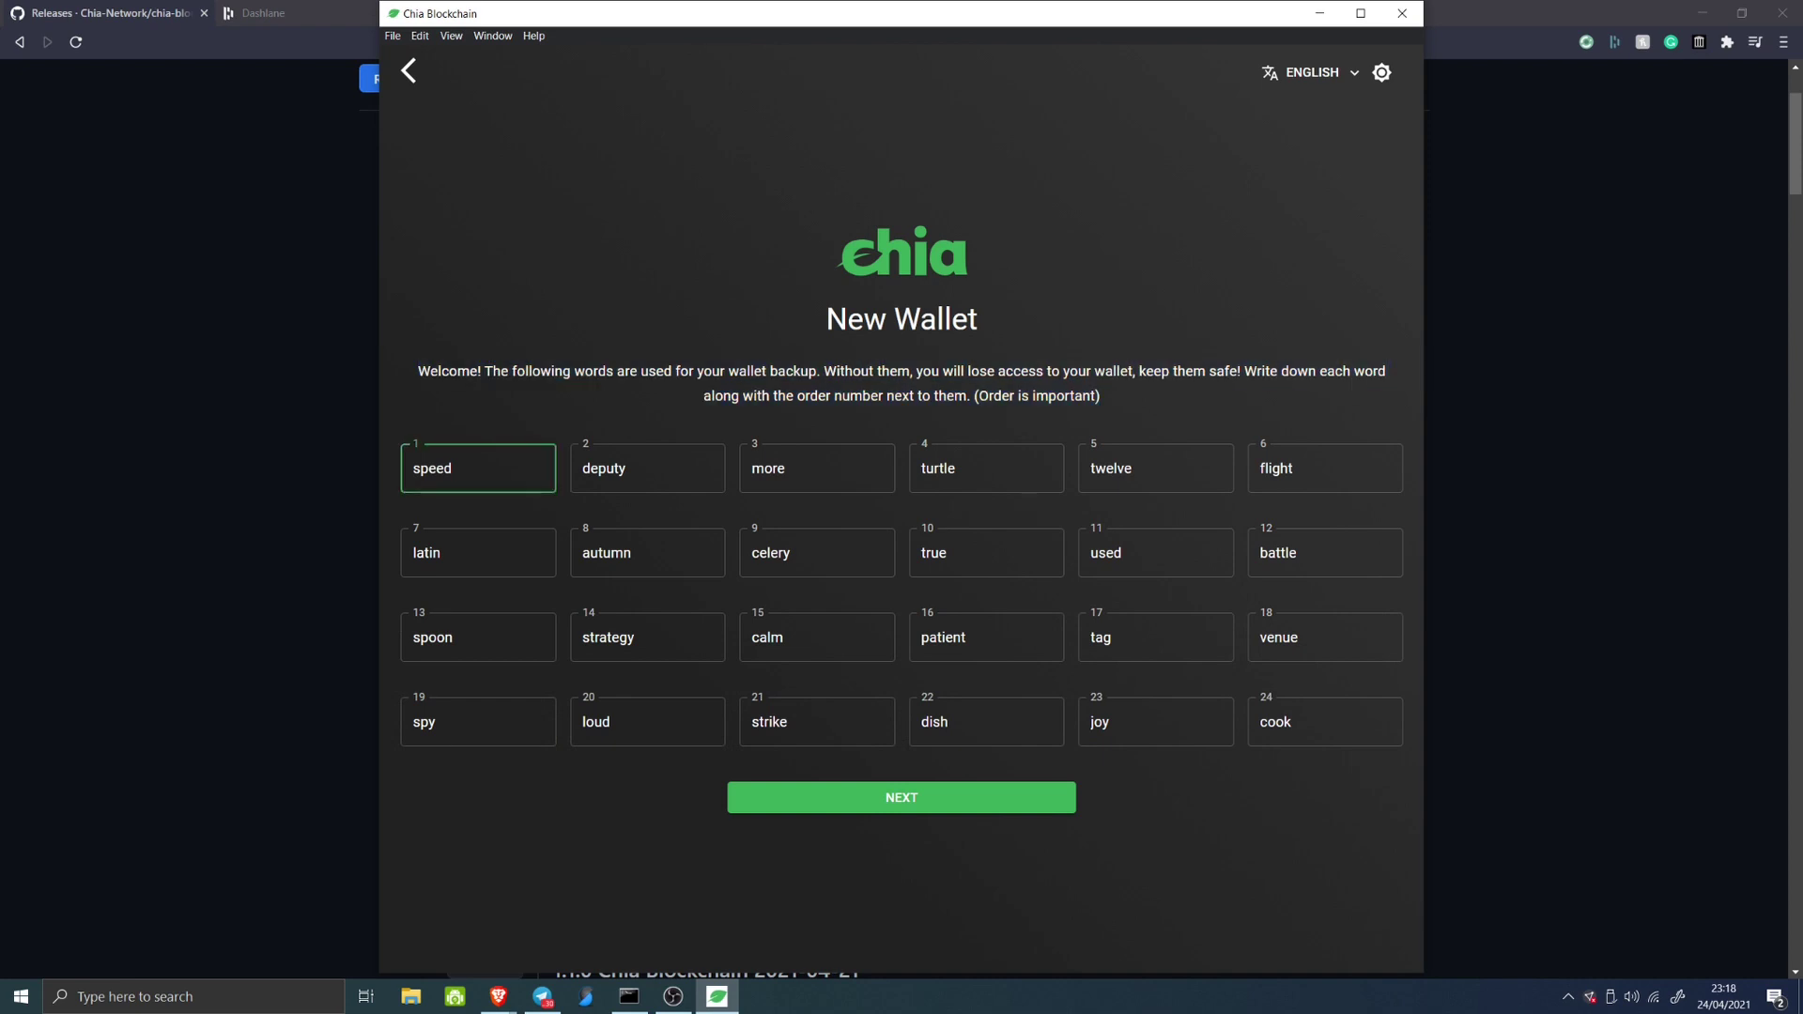
key(super+Up)
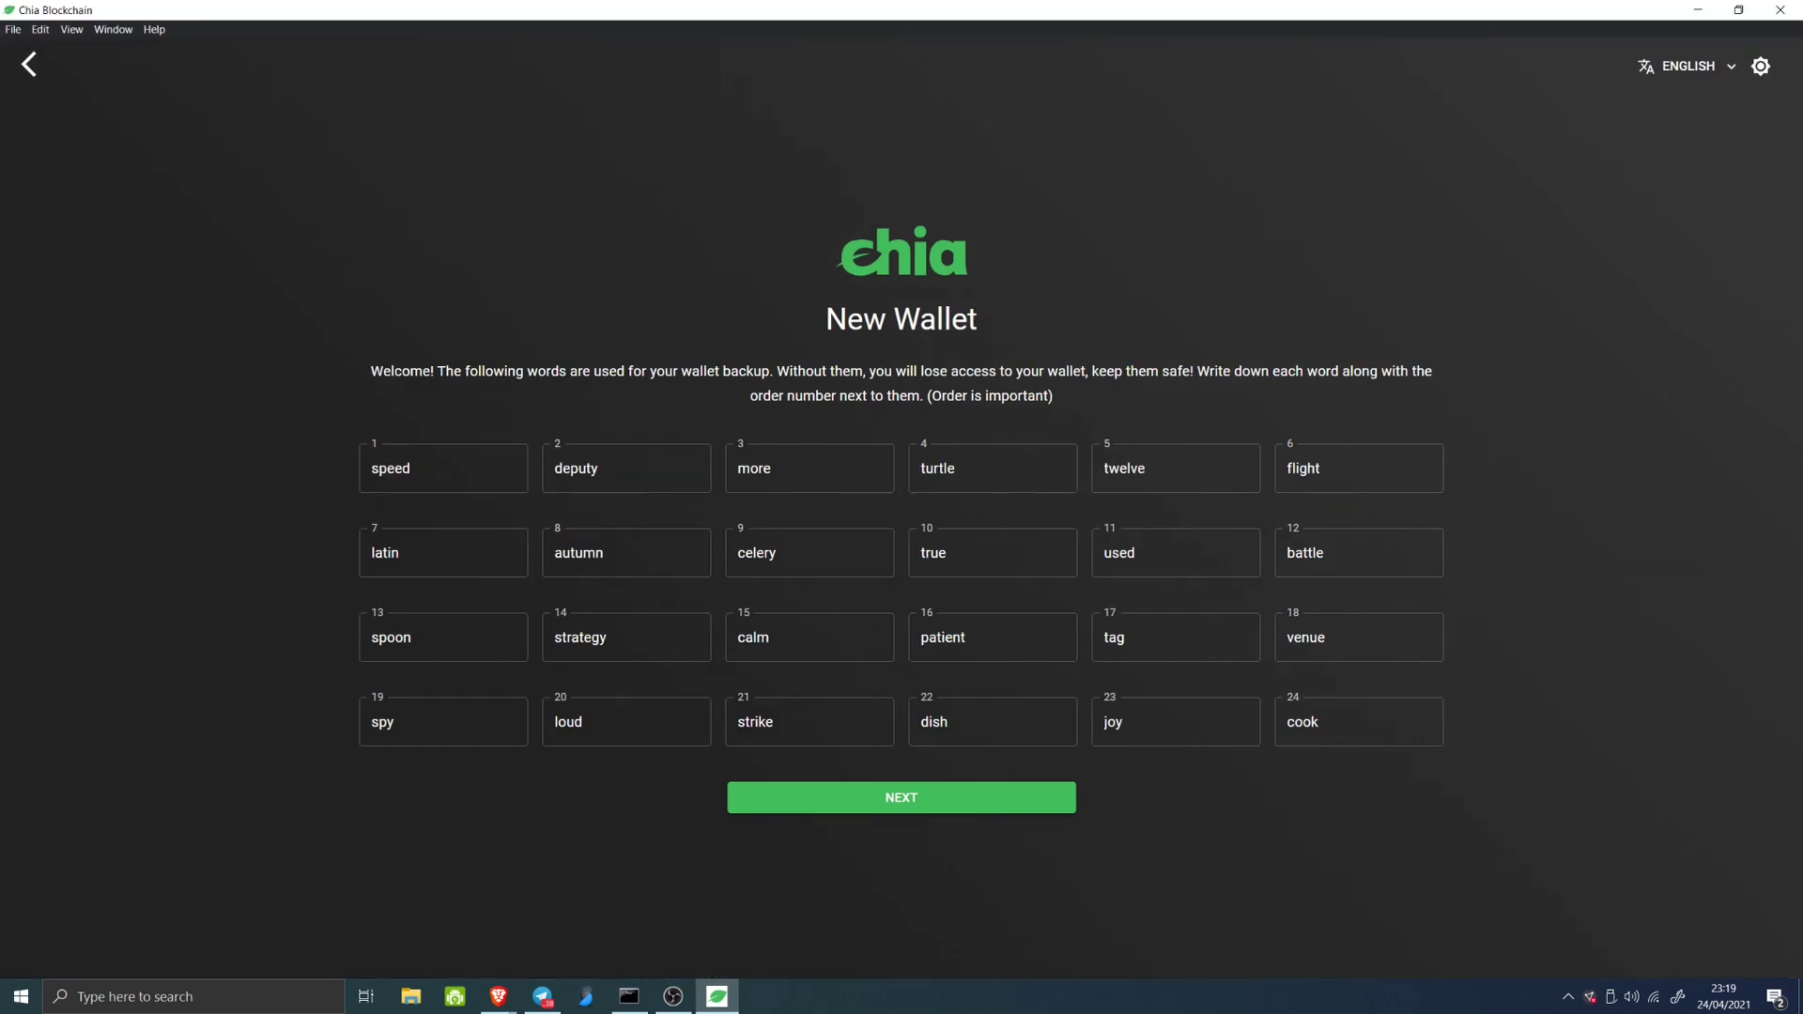
Switch to Dashlane and type the first two recovery words into the secure note
mouse_move(498, 996)
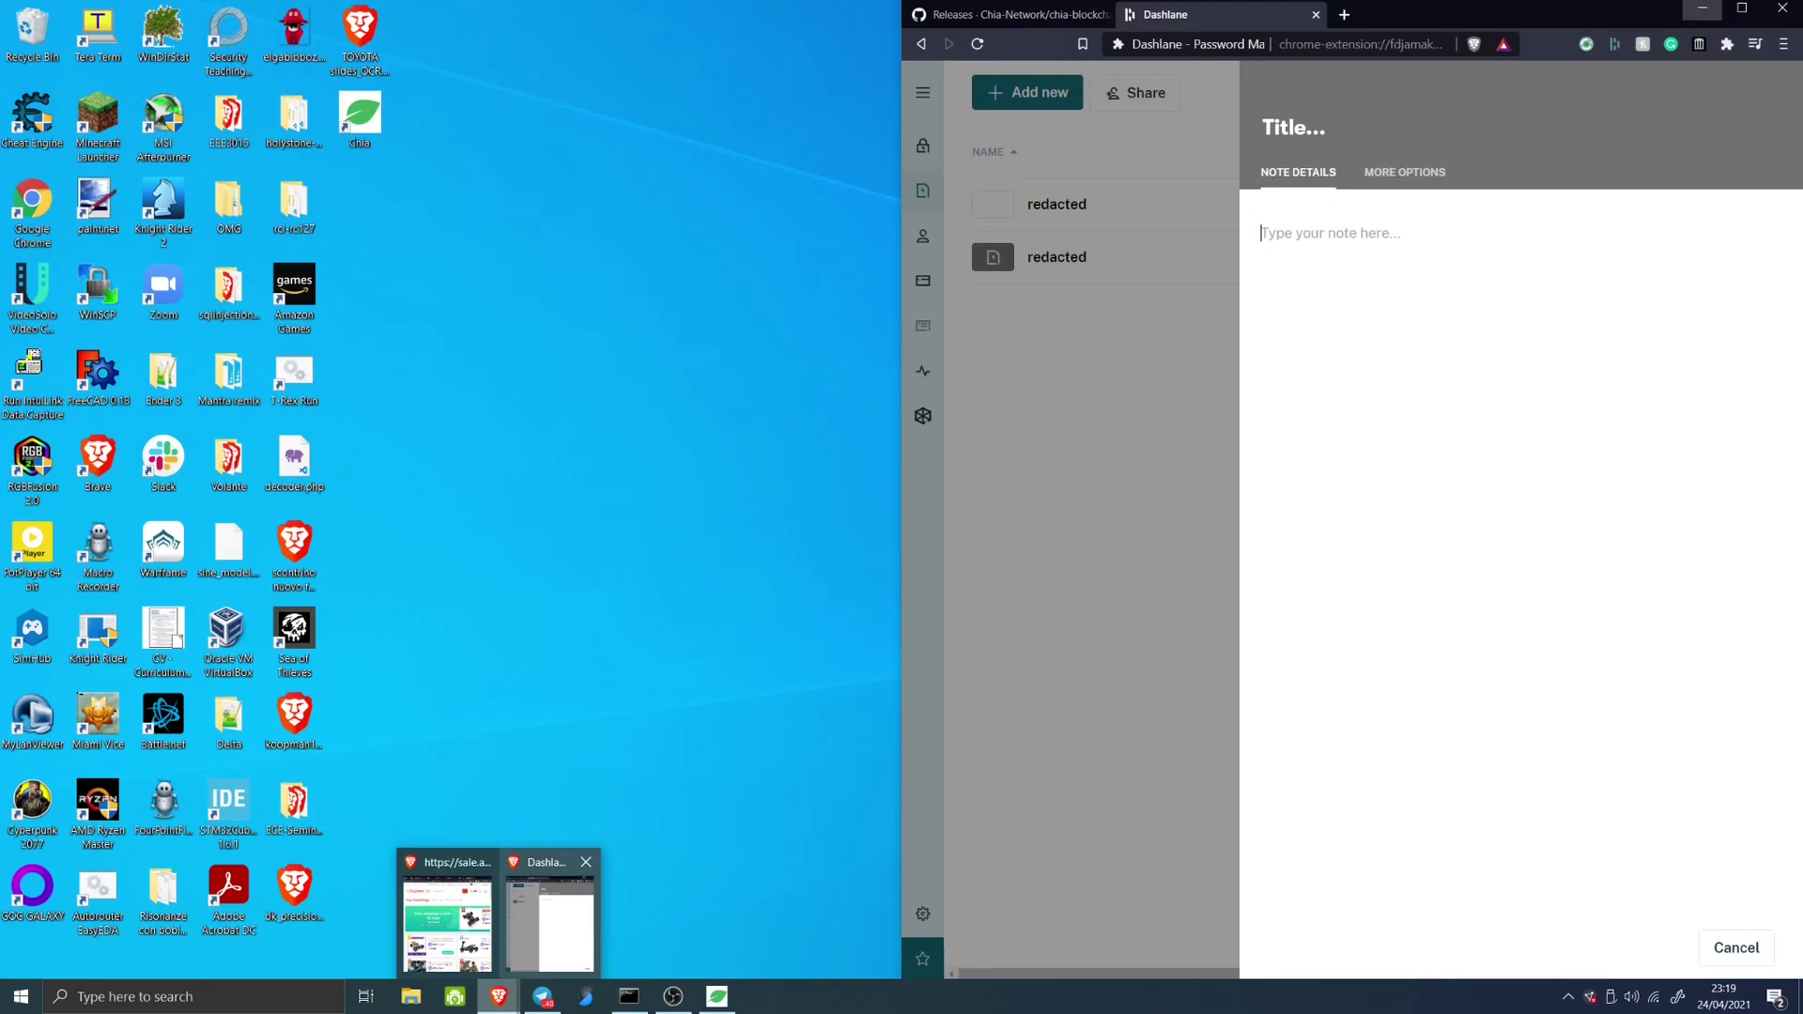
click(549, 892)
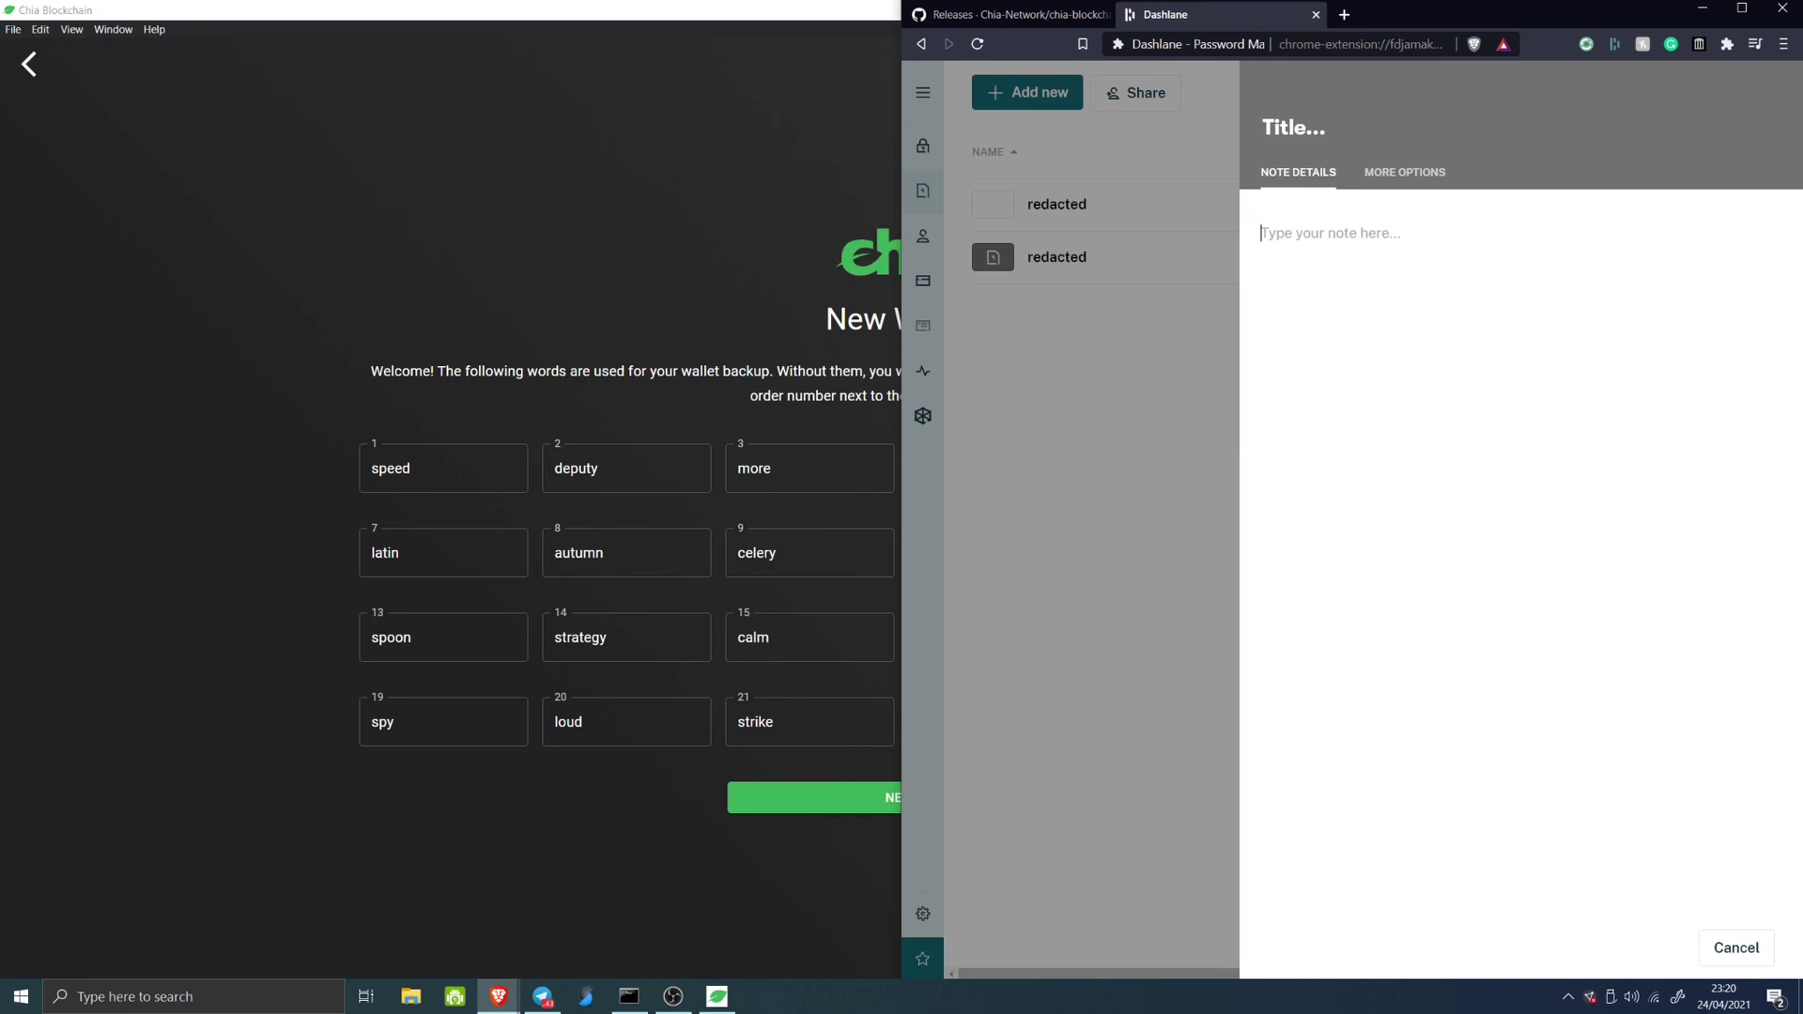
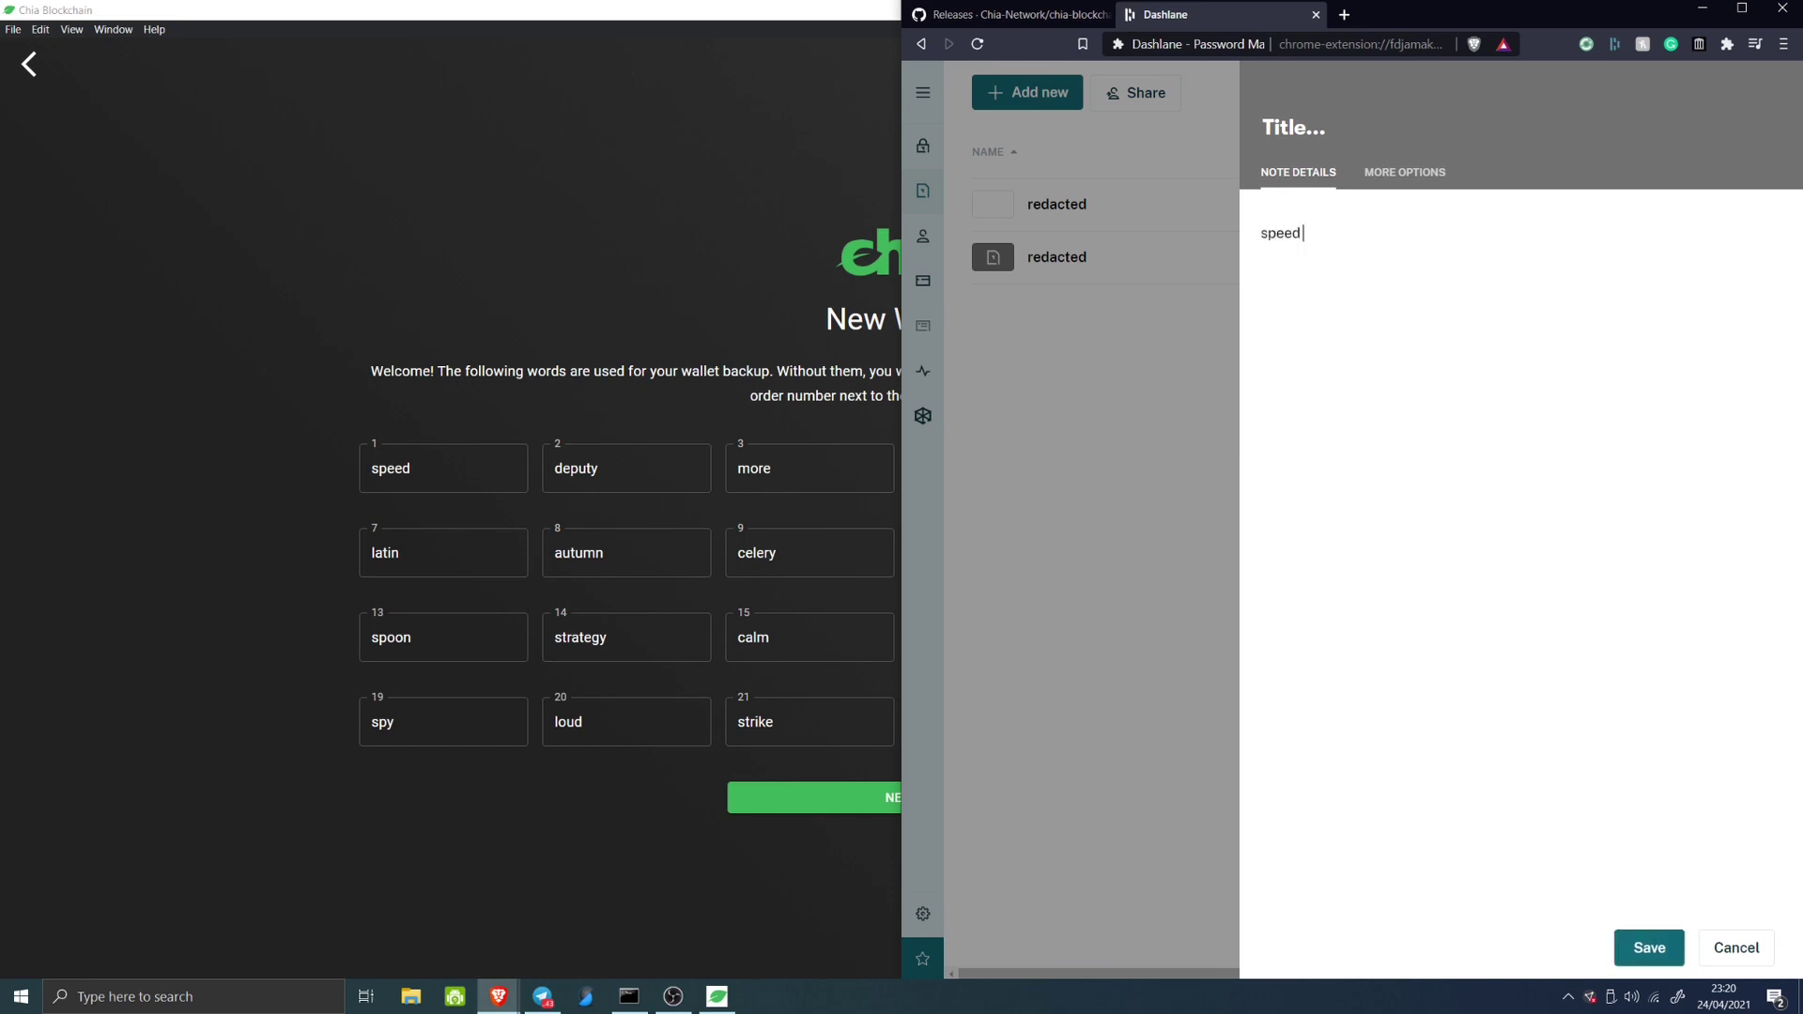
Place the wallet window on the left half and paste recovery words 3 and 4 into the note
click(753, 468)
double_click(753, 467)
key(ctrl+c)
drag(935, 9, 3, 282)
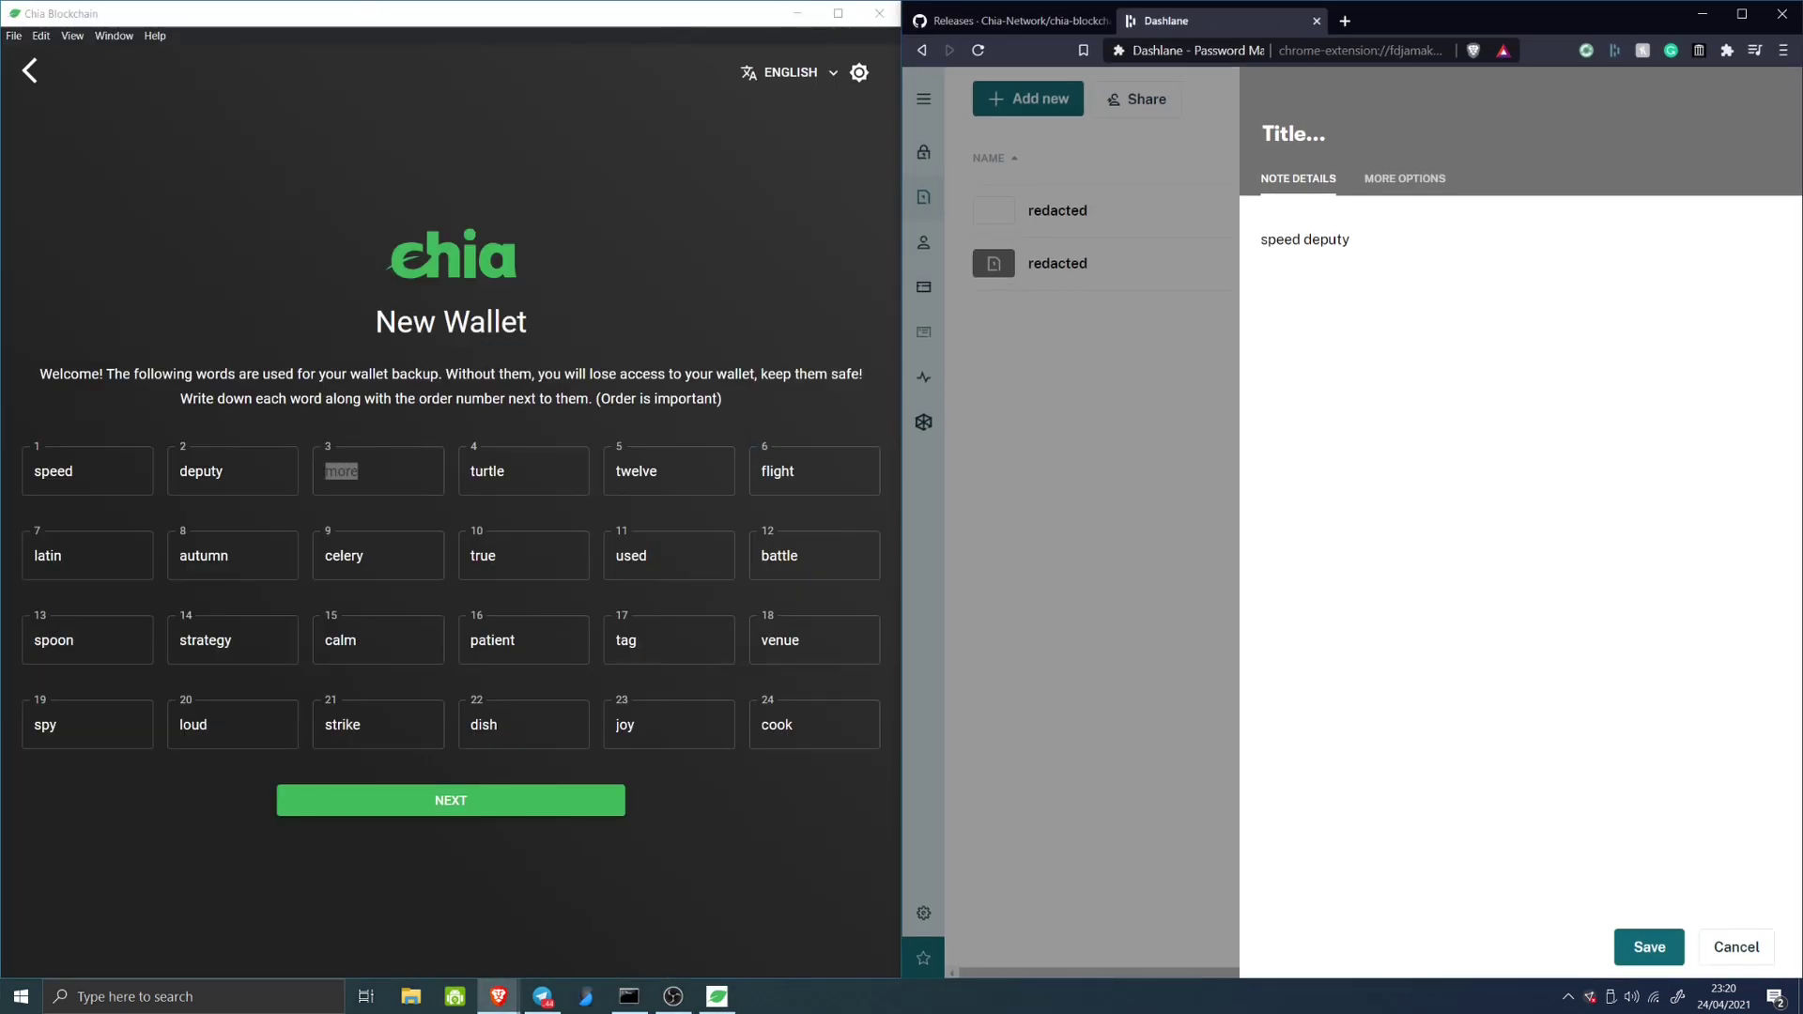
key(alt+Tab)
key(ctrl+v)
double_click(487, 471)
key(ctrl+c)
key(alt+Tab)
key(ctrl+v)
Paste recovery words 5 through 7 into the Dashlane note
double_click(637, 471)
key(ctrl+c)
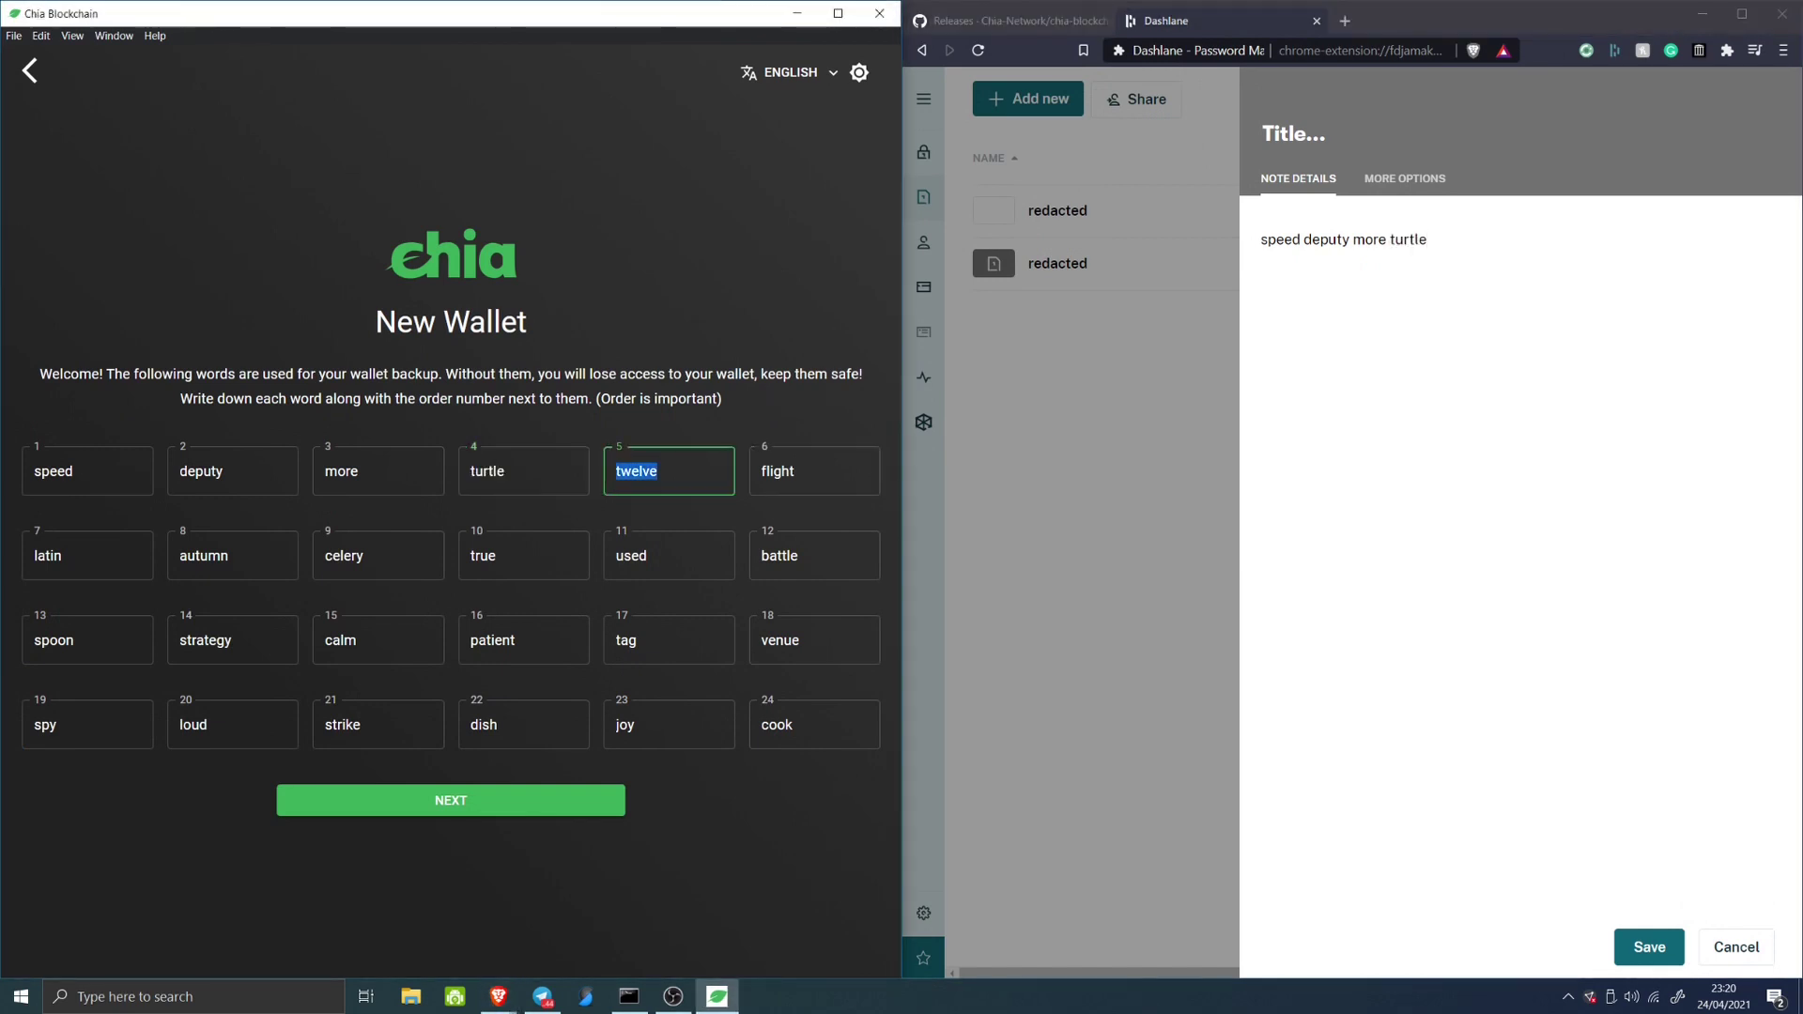
key(alt+Tab)
key(ctrl+v)
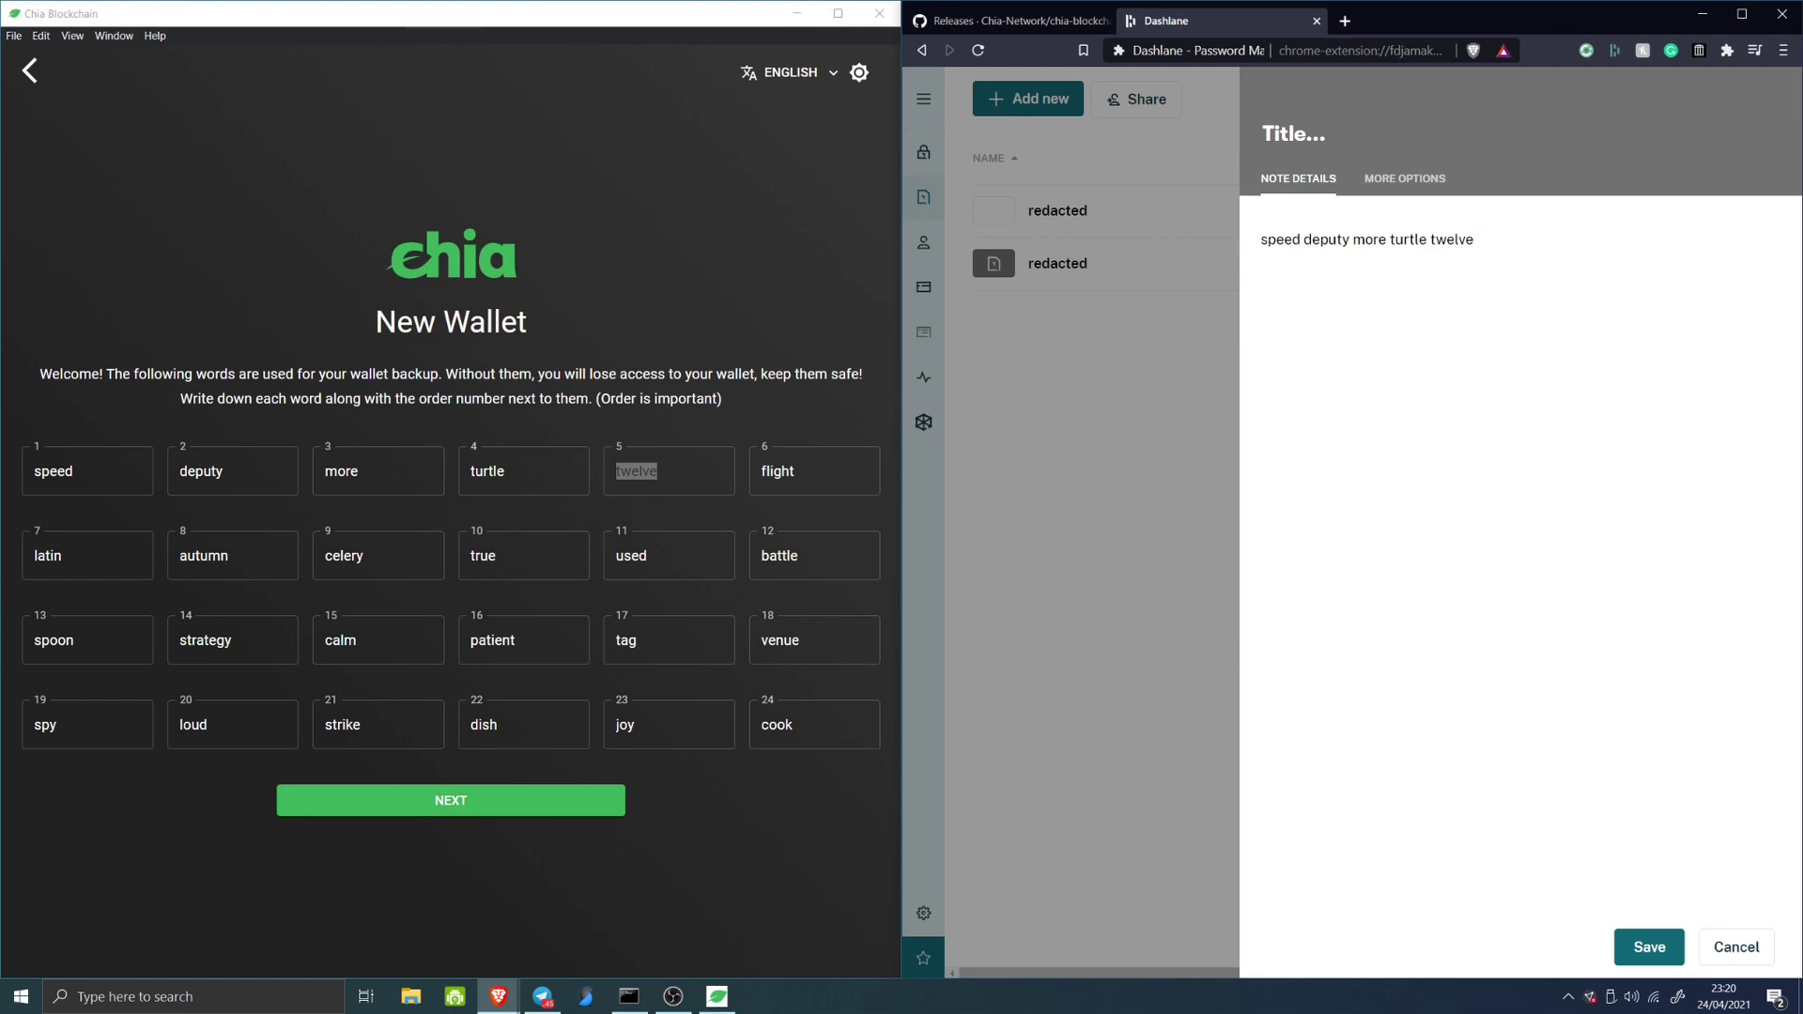
double_click(777, 470)
key(ctrl+c)
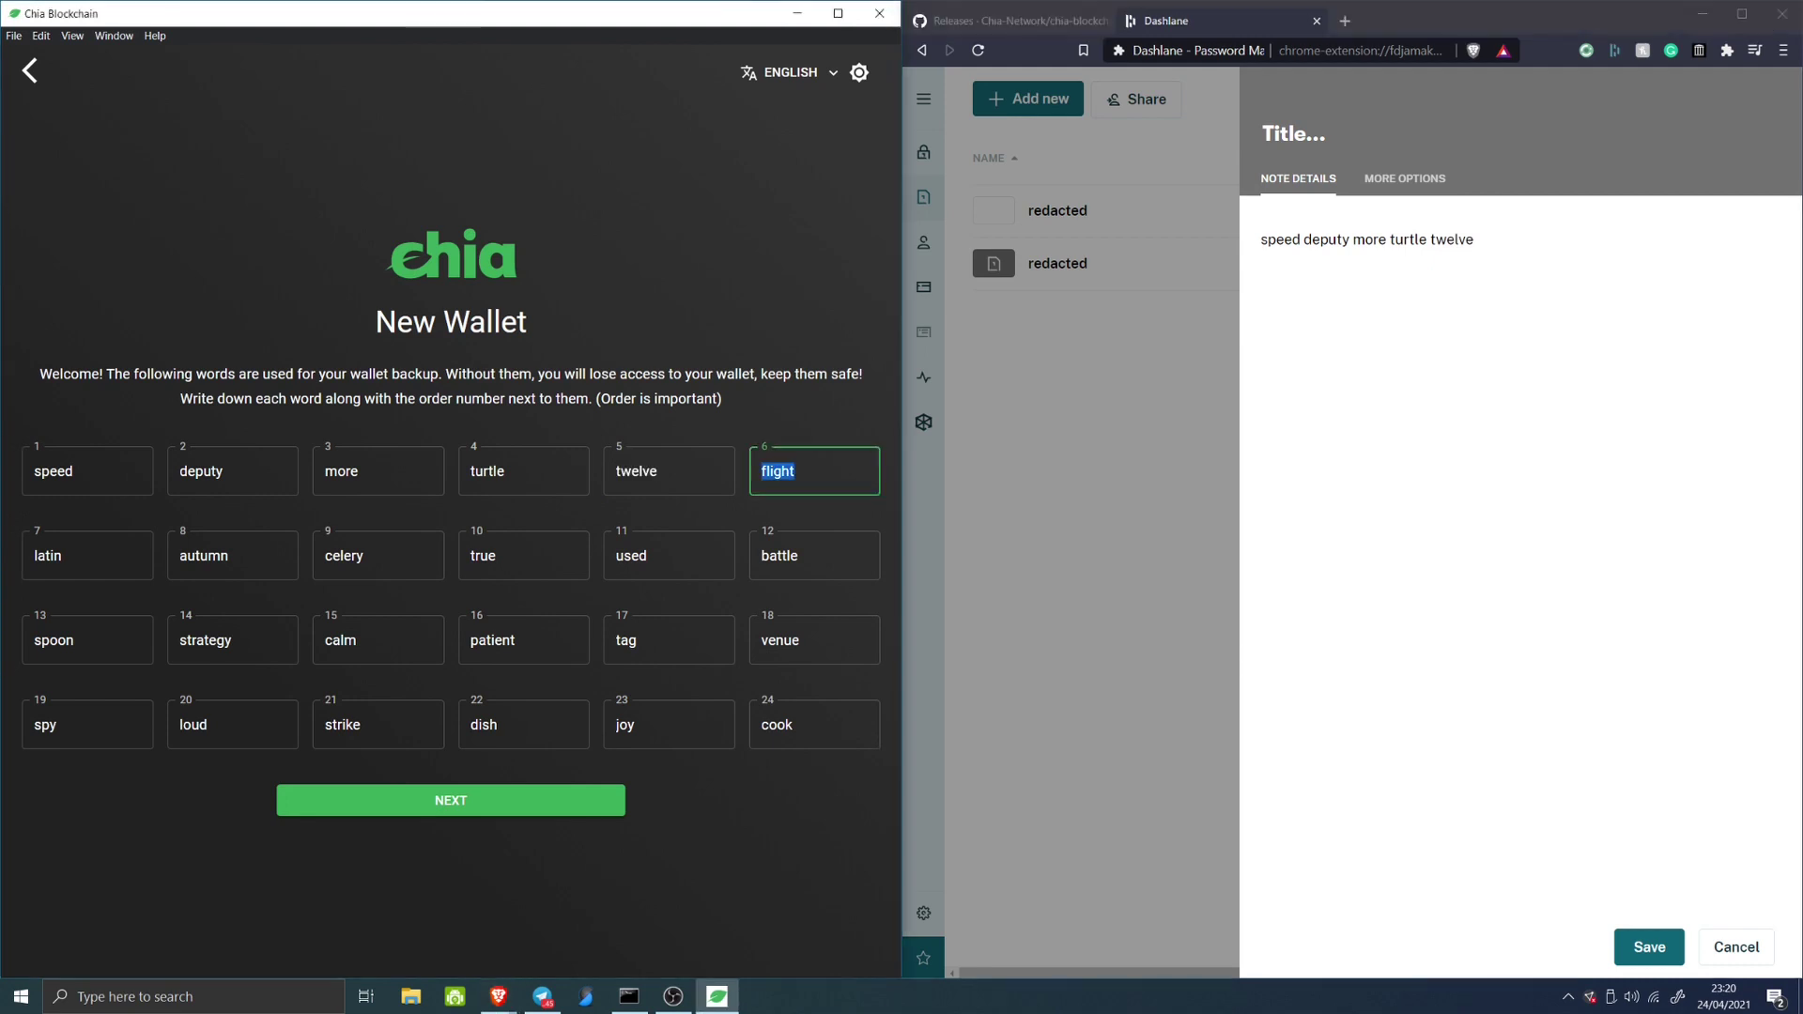
key(alt+Tab)
key(ctrl+v)
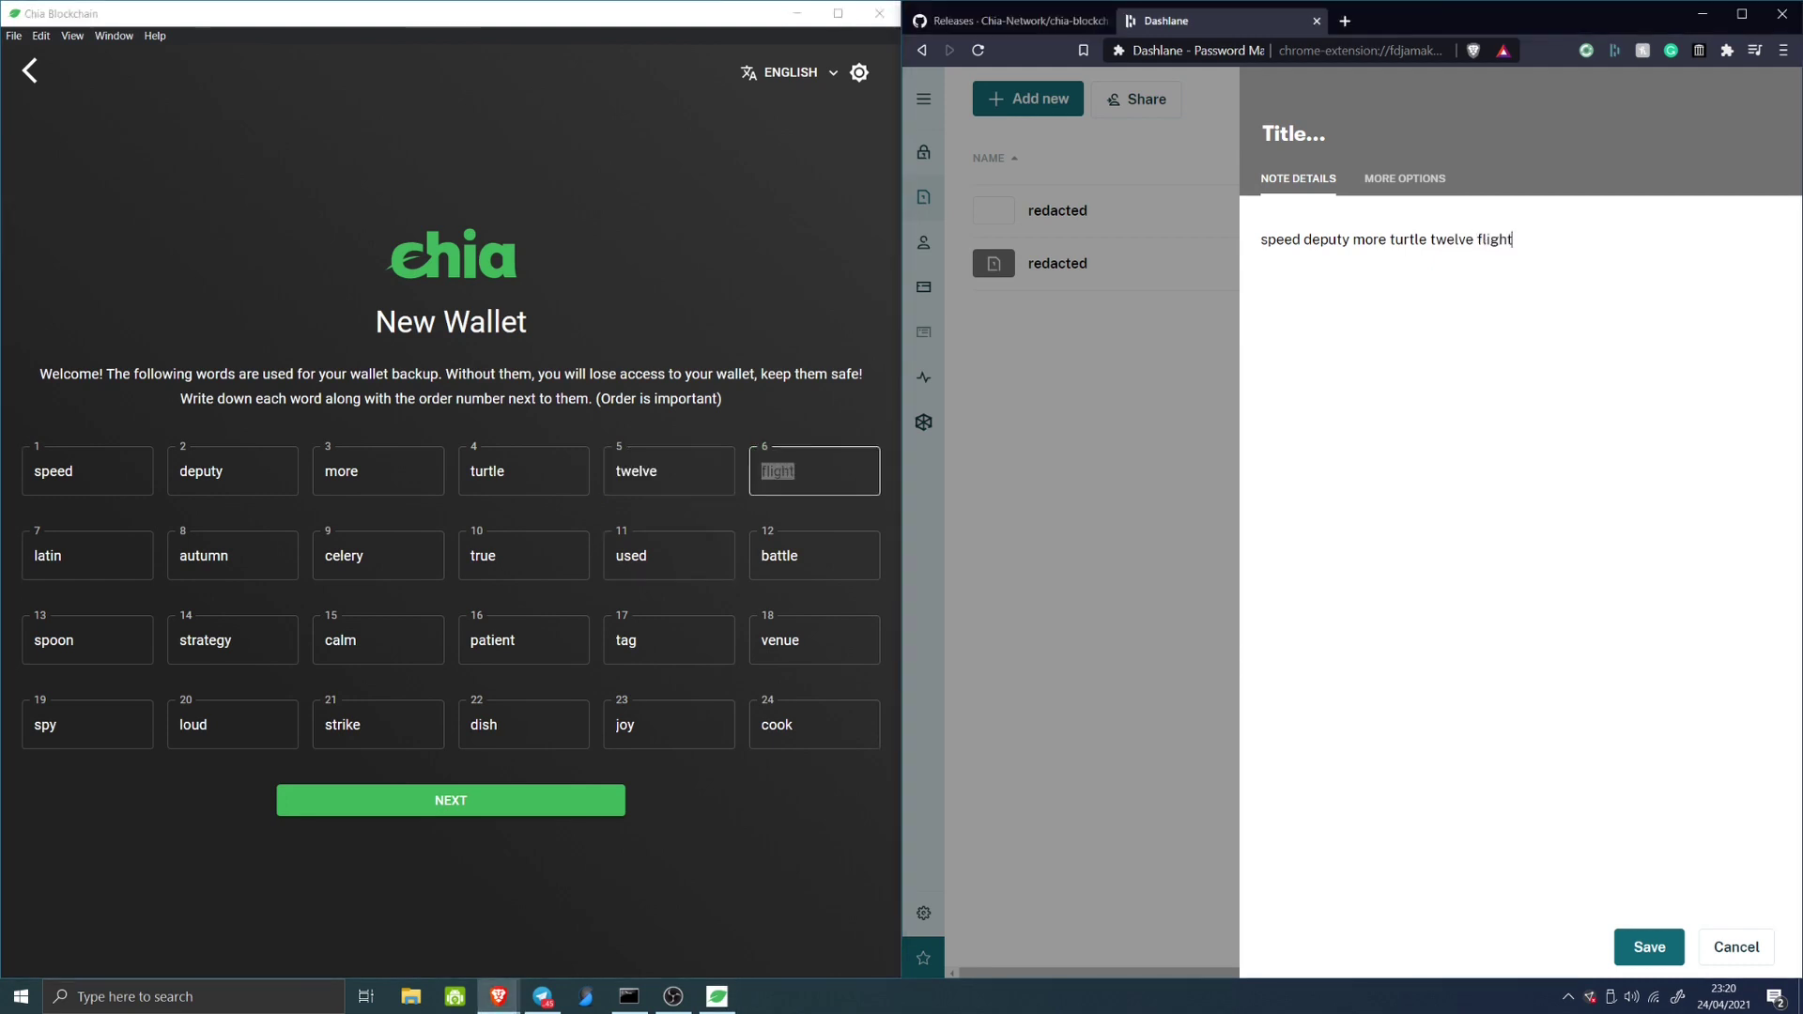
key(alt+Tab)
key(Tab)
key(ctrl+c)
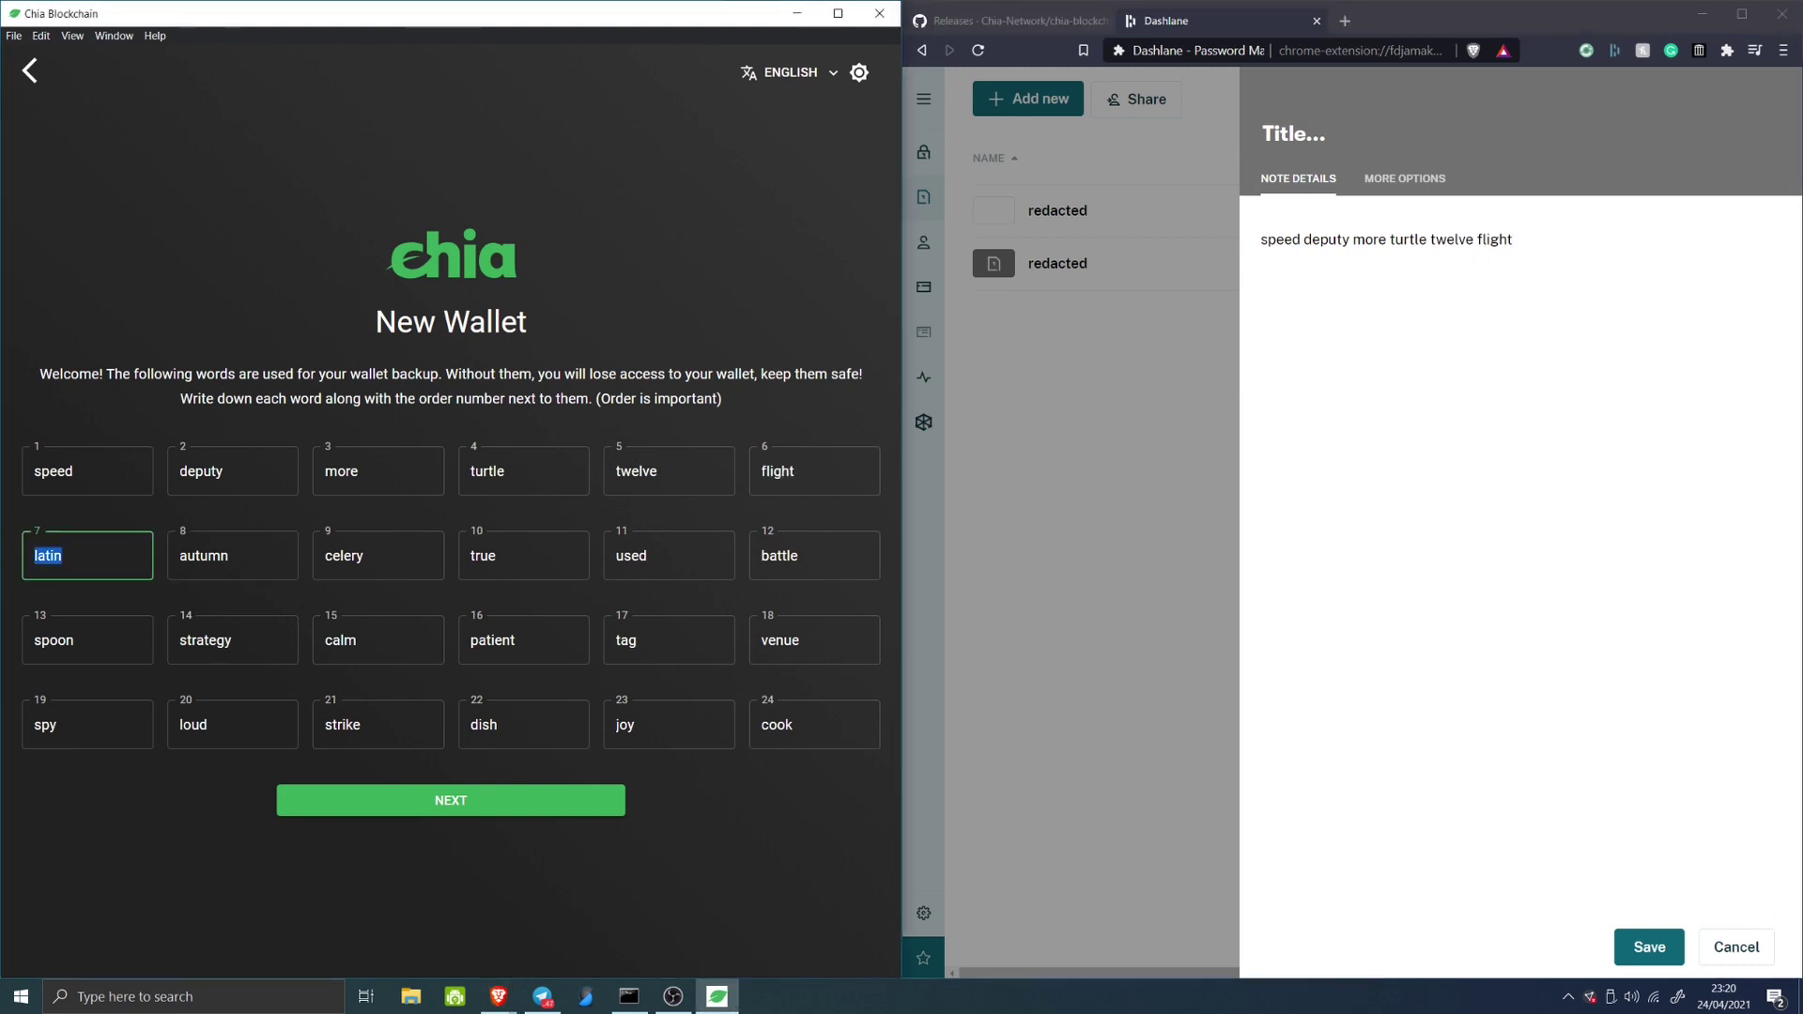
key(alt+Tab)
key(ctrl+v)
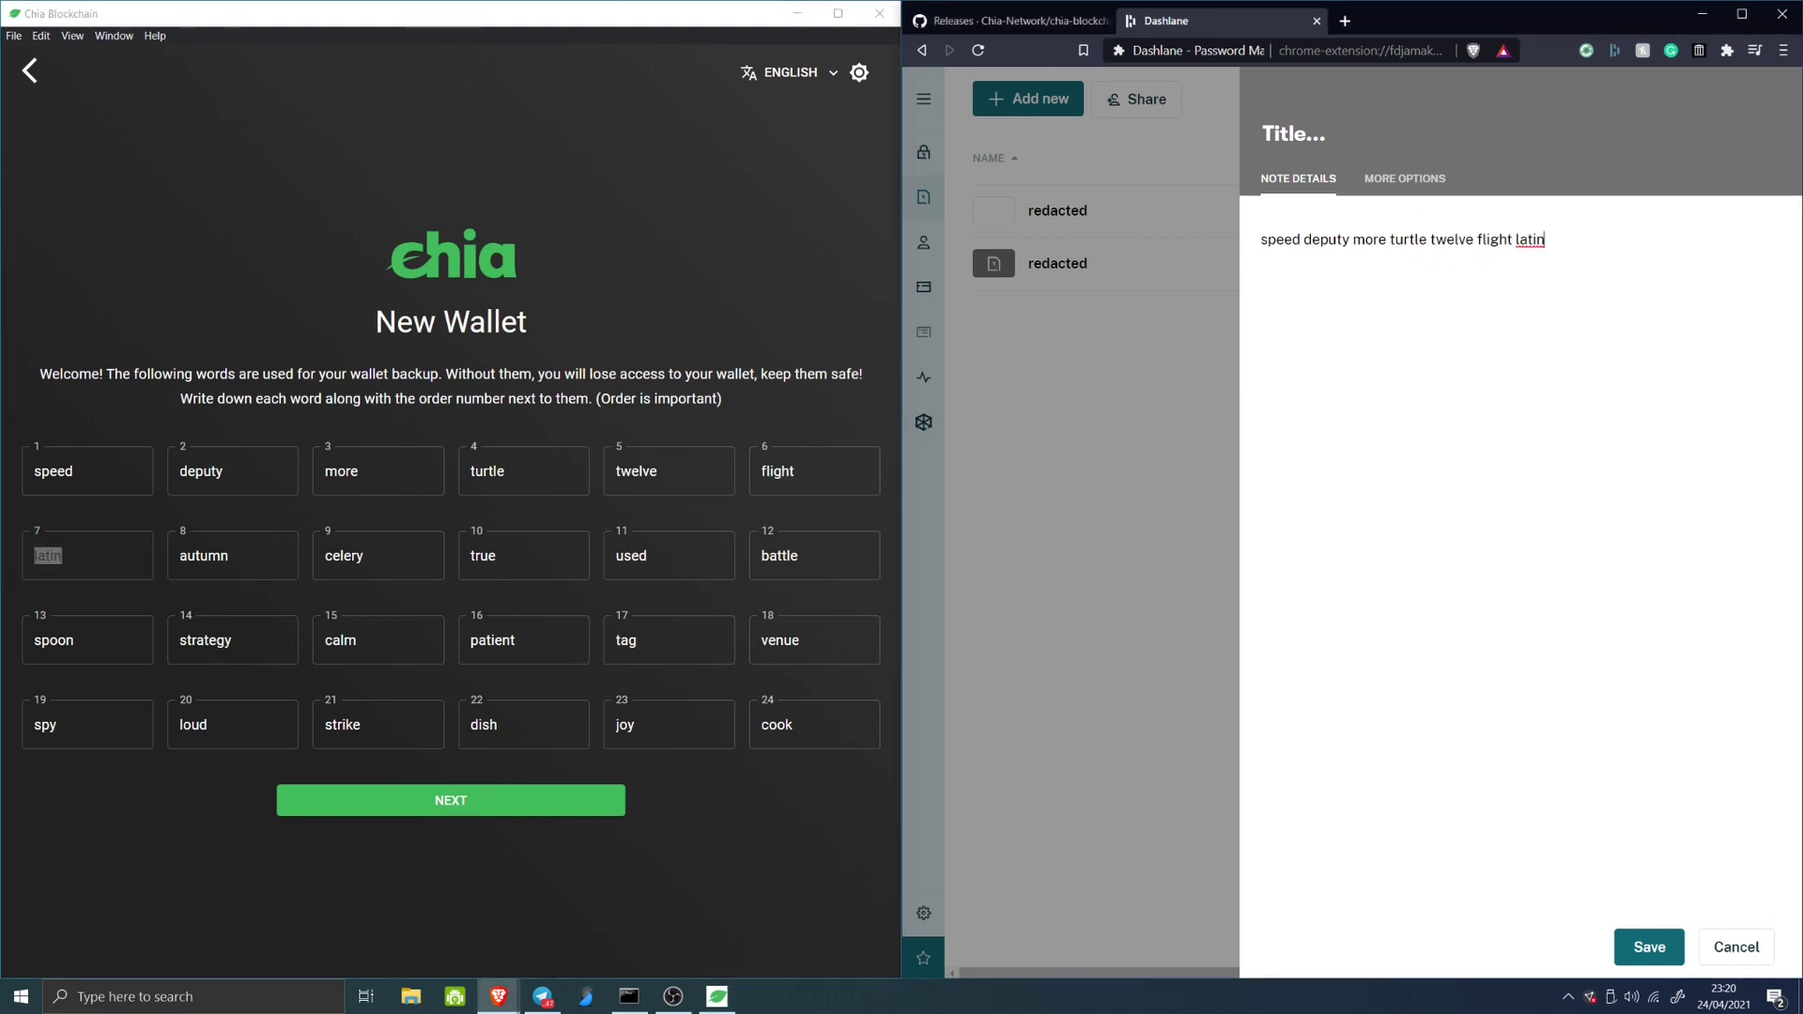
key(alt+Tab)
Copy recovery words 8 and 9 from the wallet into the note
double_click(204, 555)
key(ctrl+c)
key(alt+Tab)
key(ctrl+v)
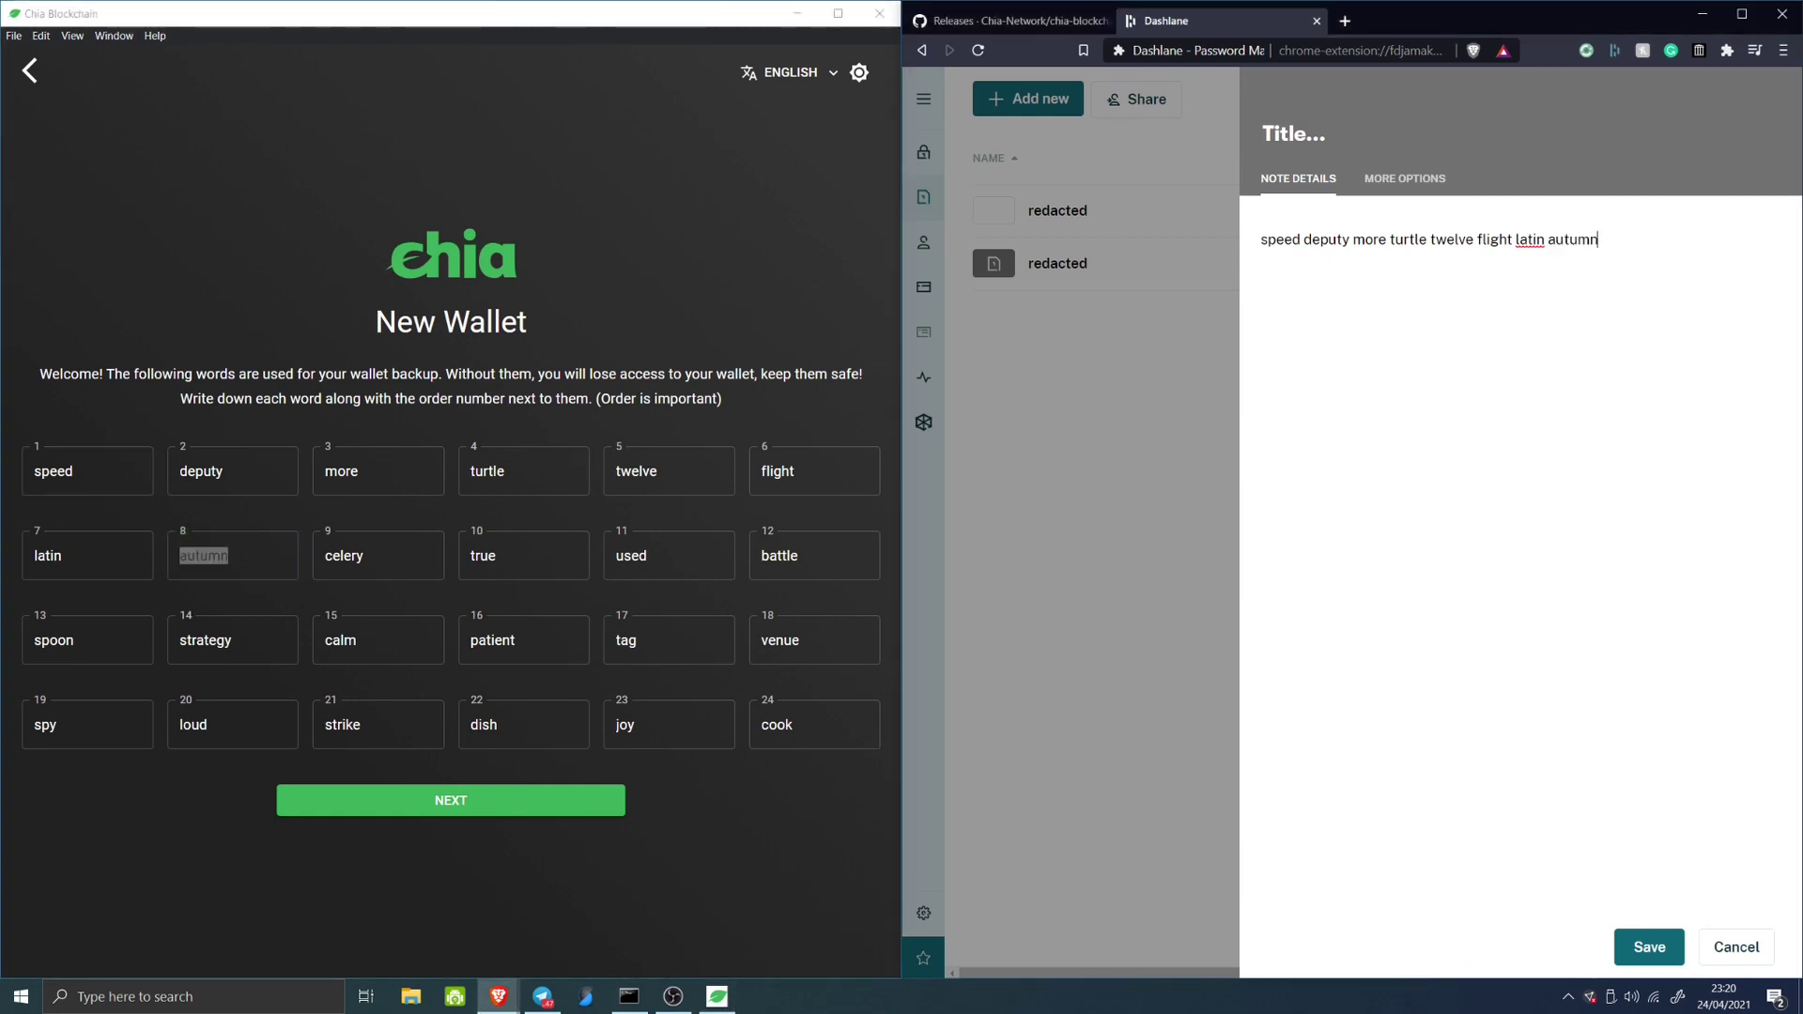
double_click(343, 555)
key(ctrl+c)
key(alt+Tab)
key(ctrl+v)
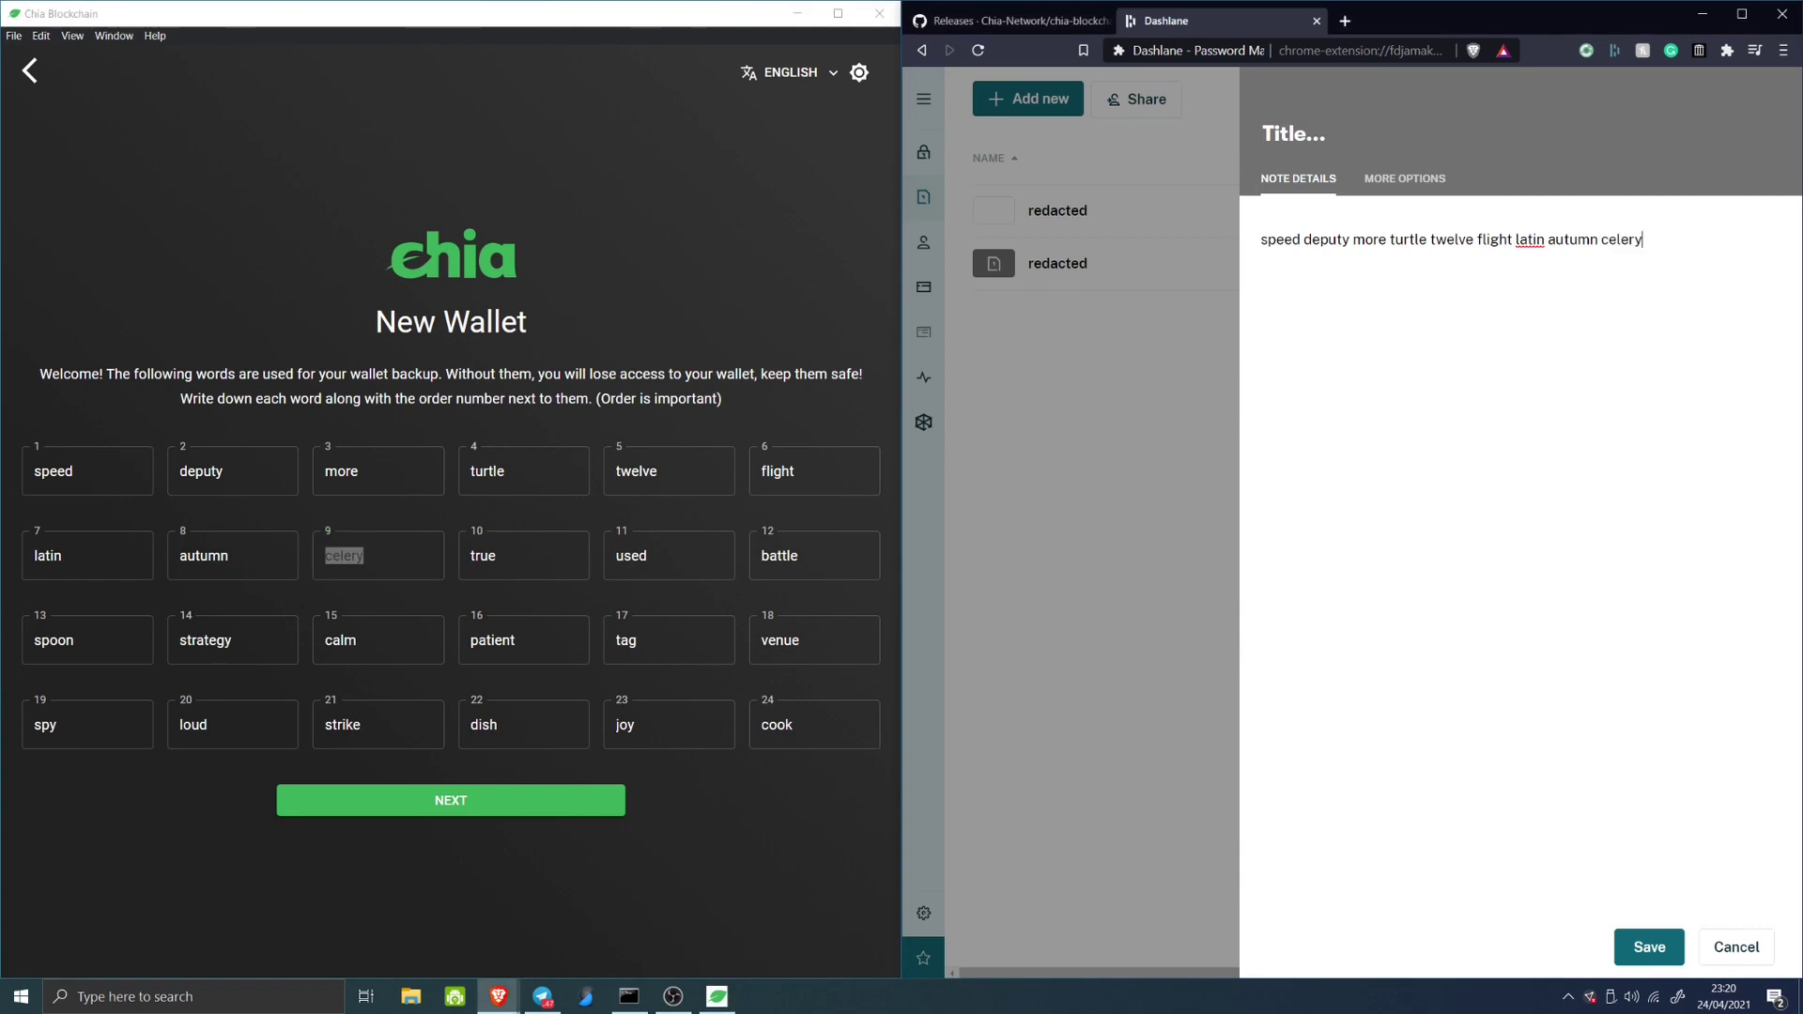
Copy recovery words 10 and 11 from the wallet into the note
double_click(483, 555)
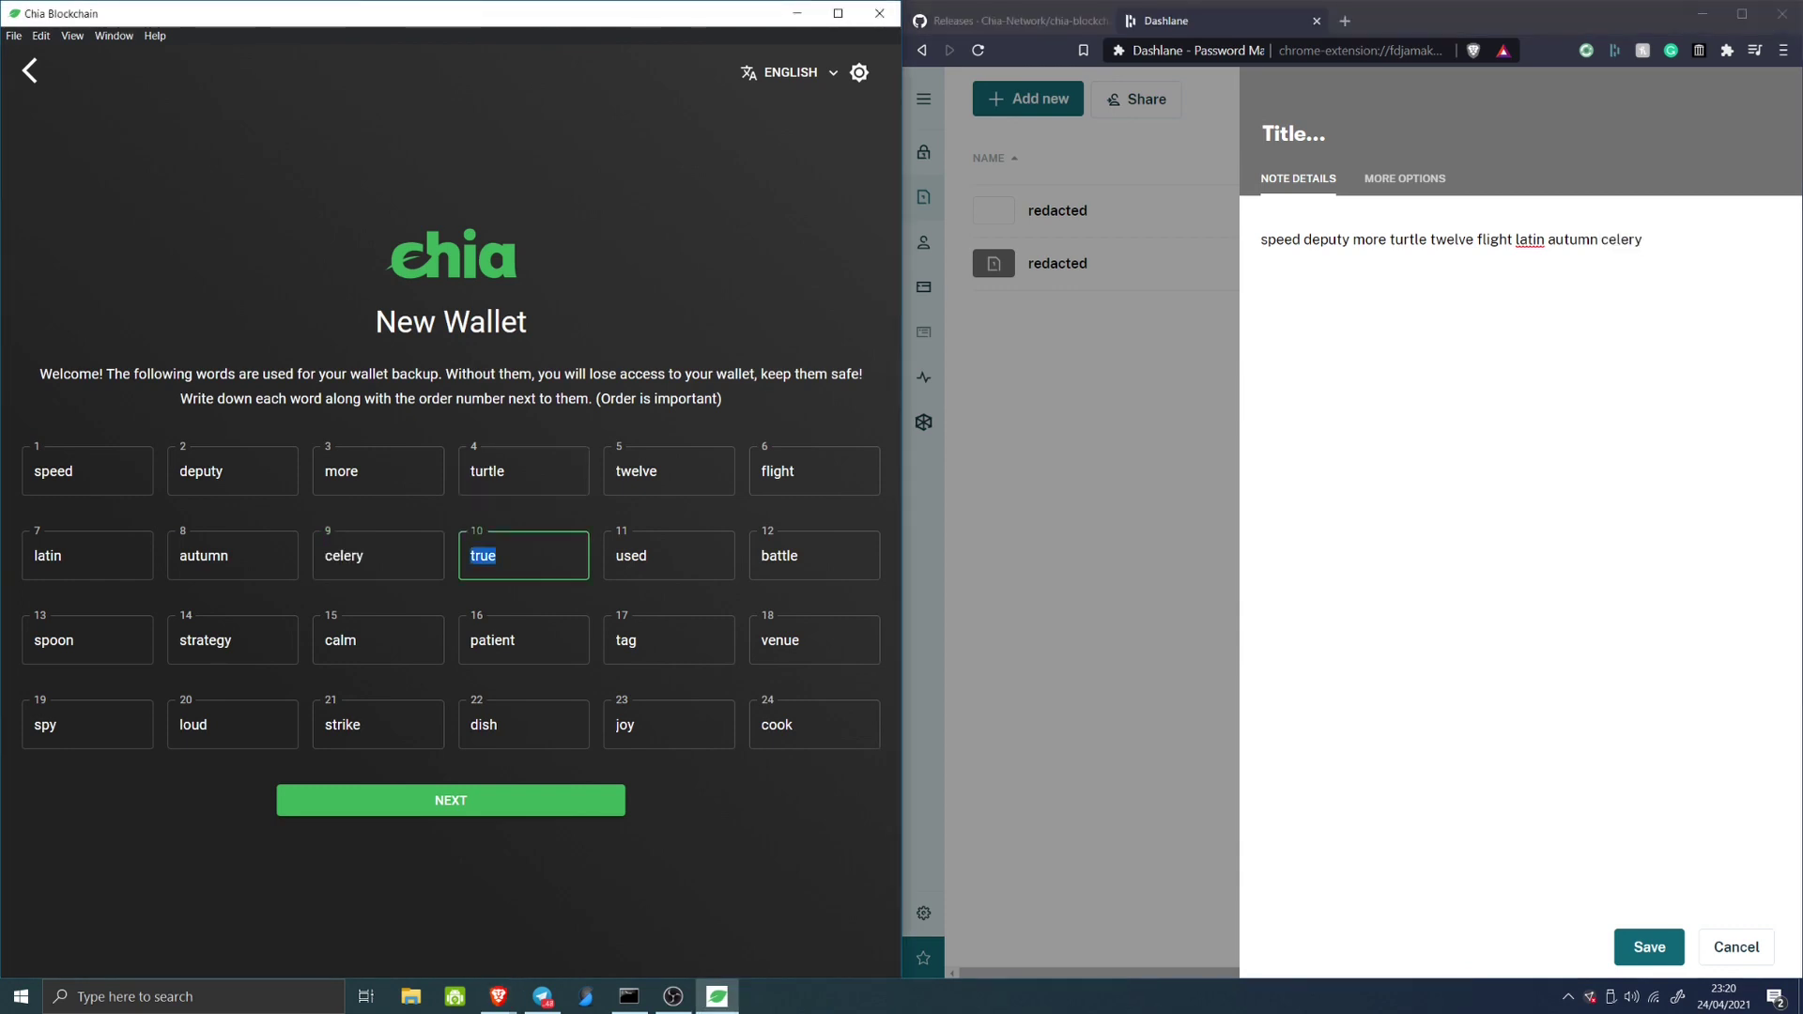
key(ctrl+c)
key(alt+Tab)
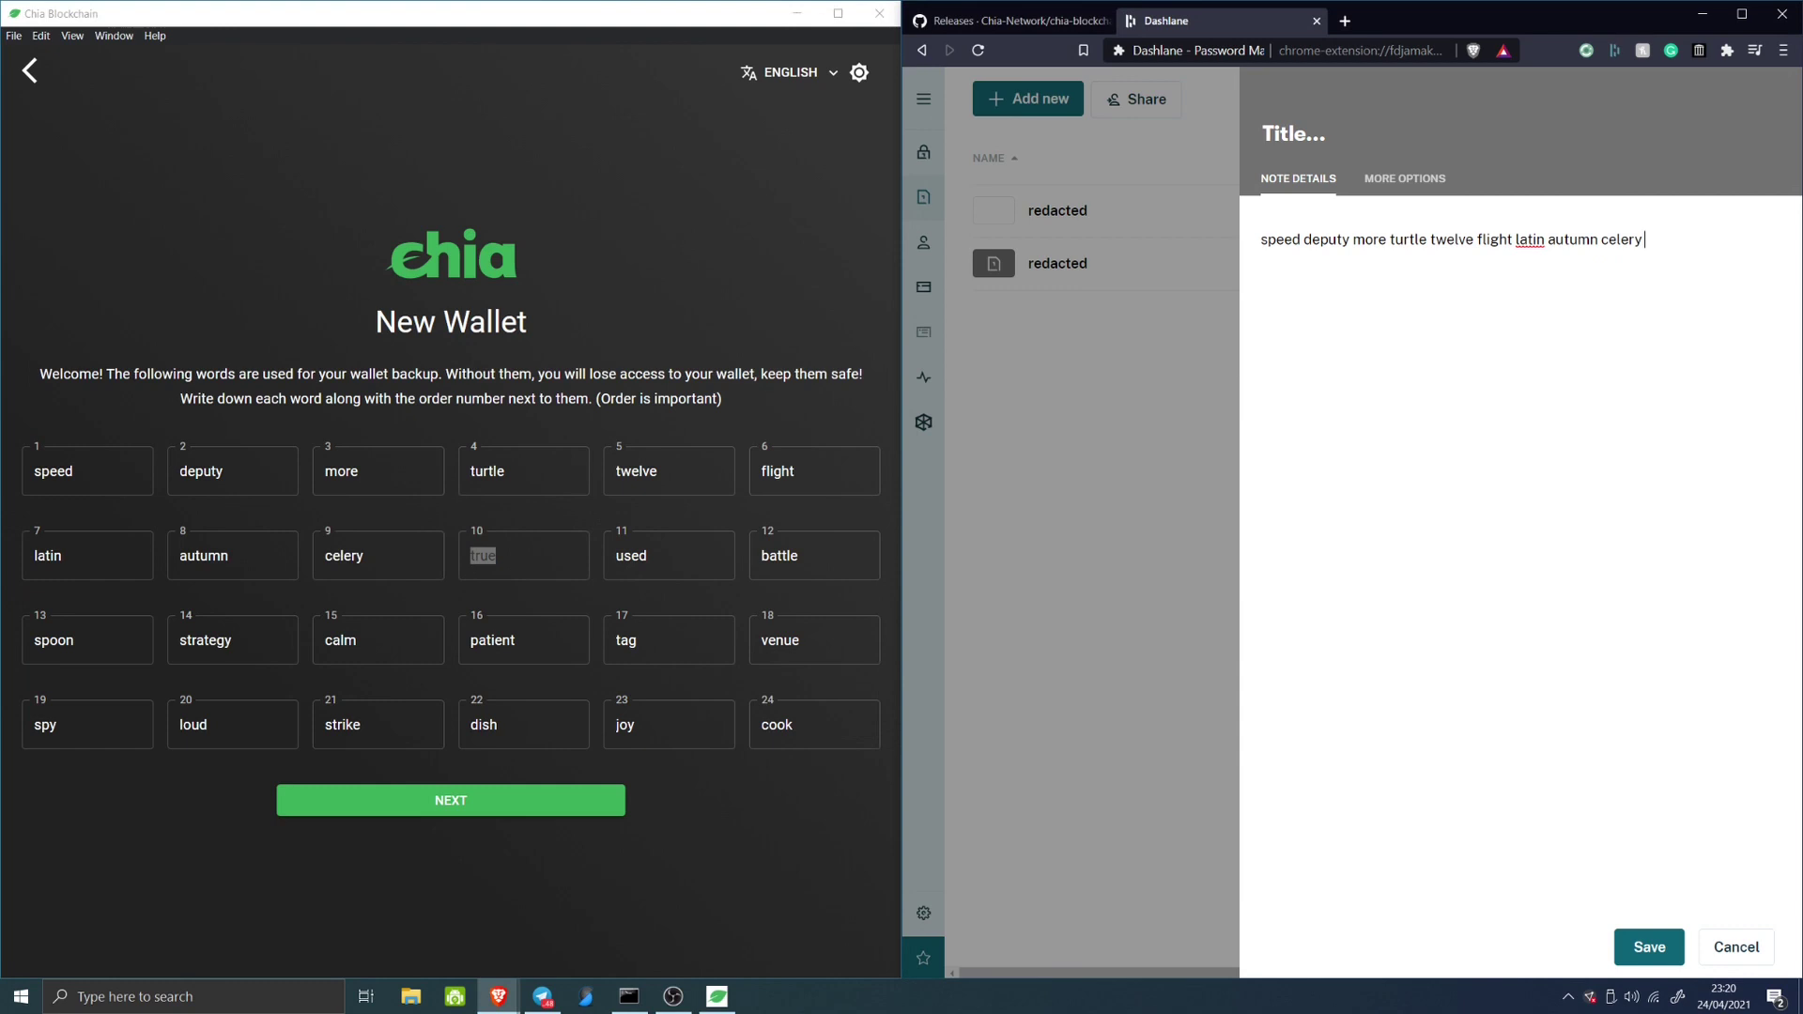
key(ctrl+v)
double_click(632, 555)
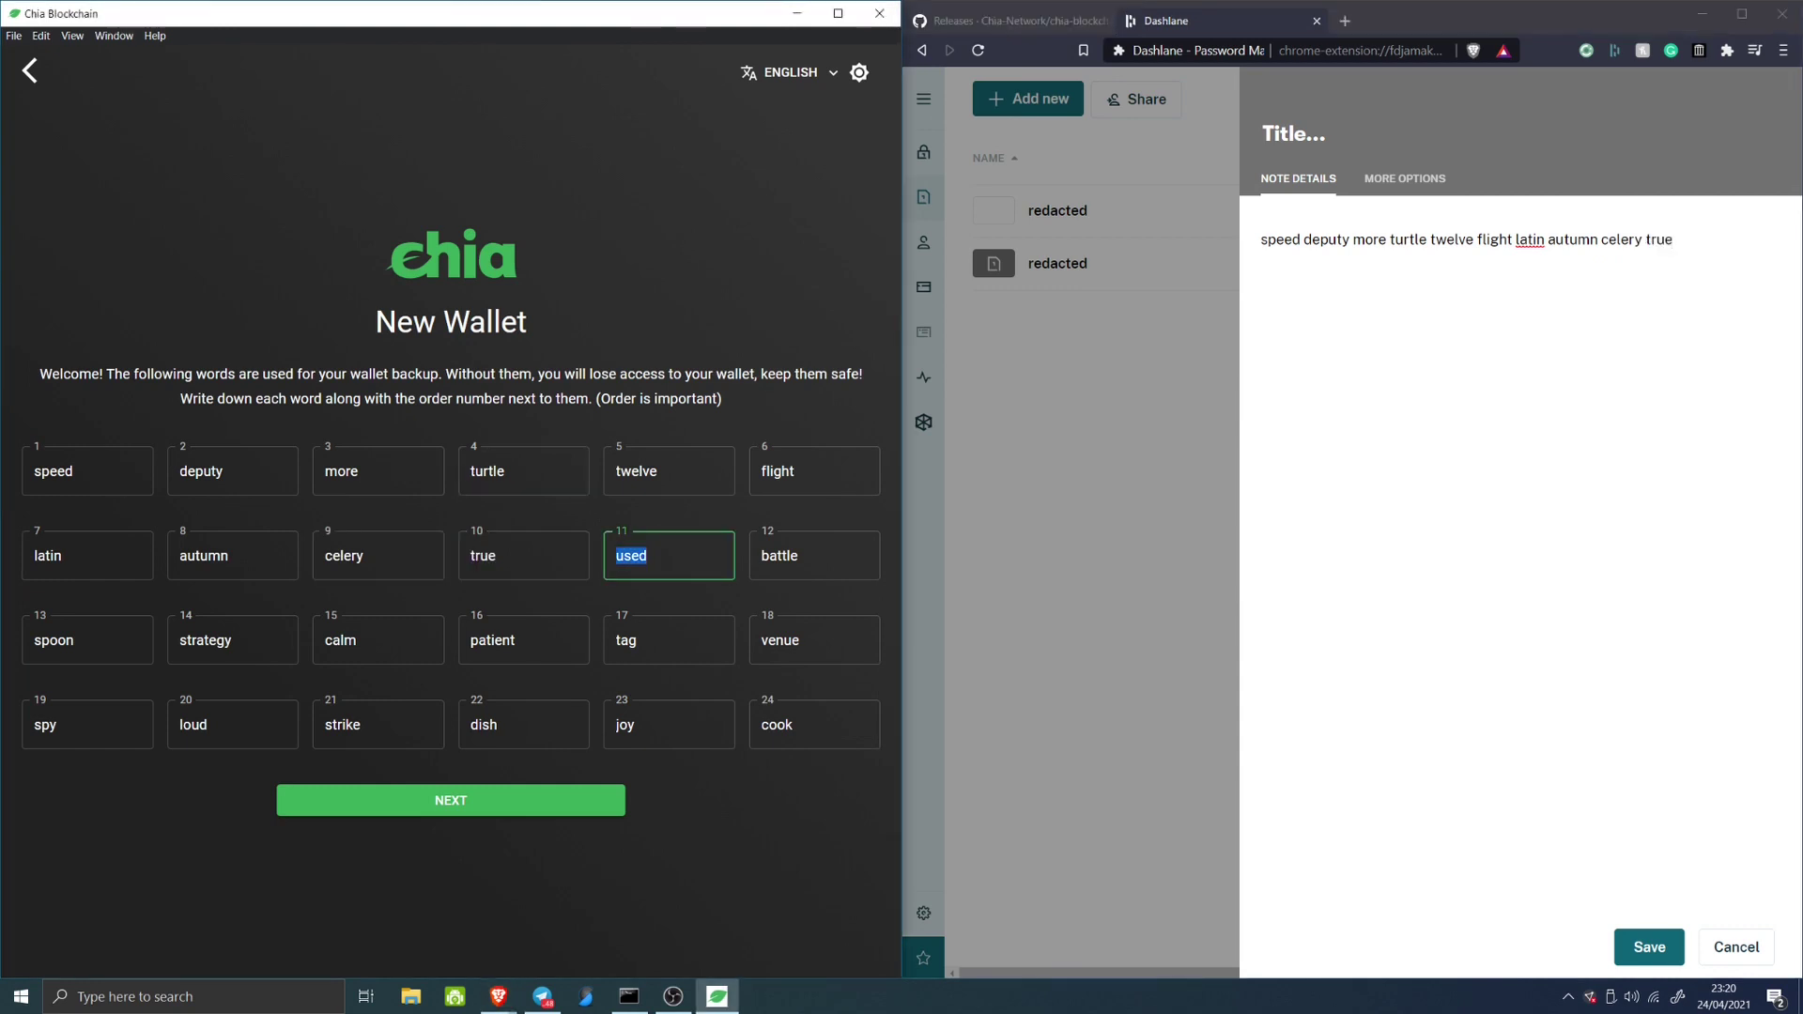
key(ctrl+c)
key(alt+Tab)
key(ctrl+v)
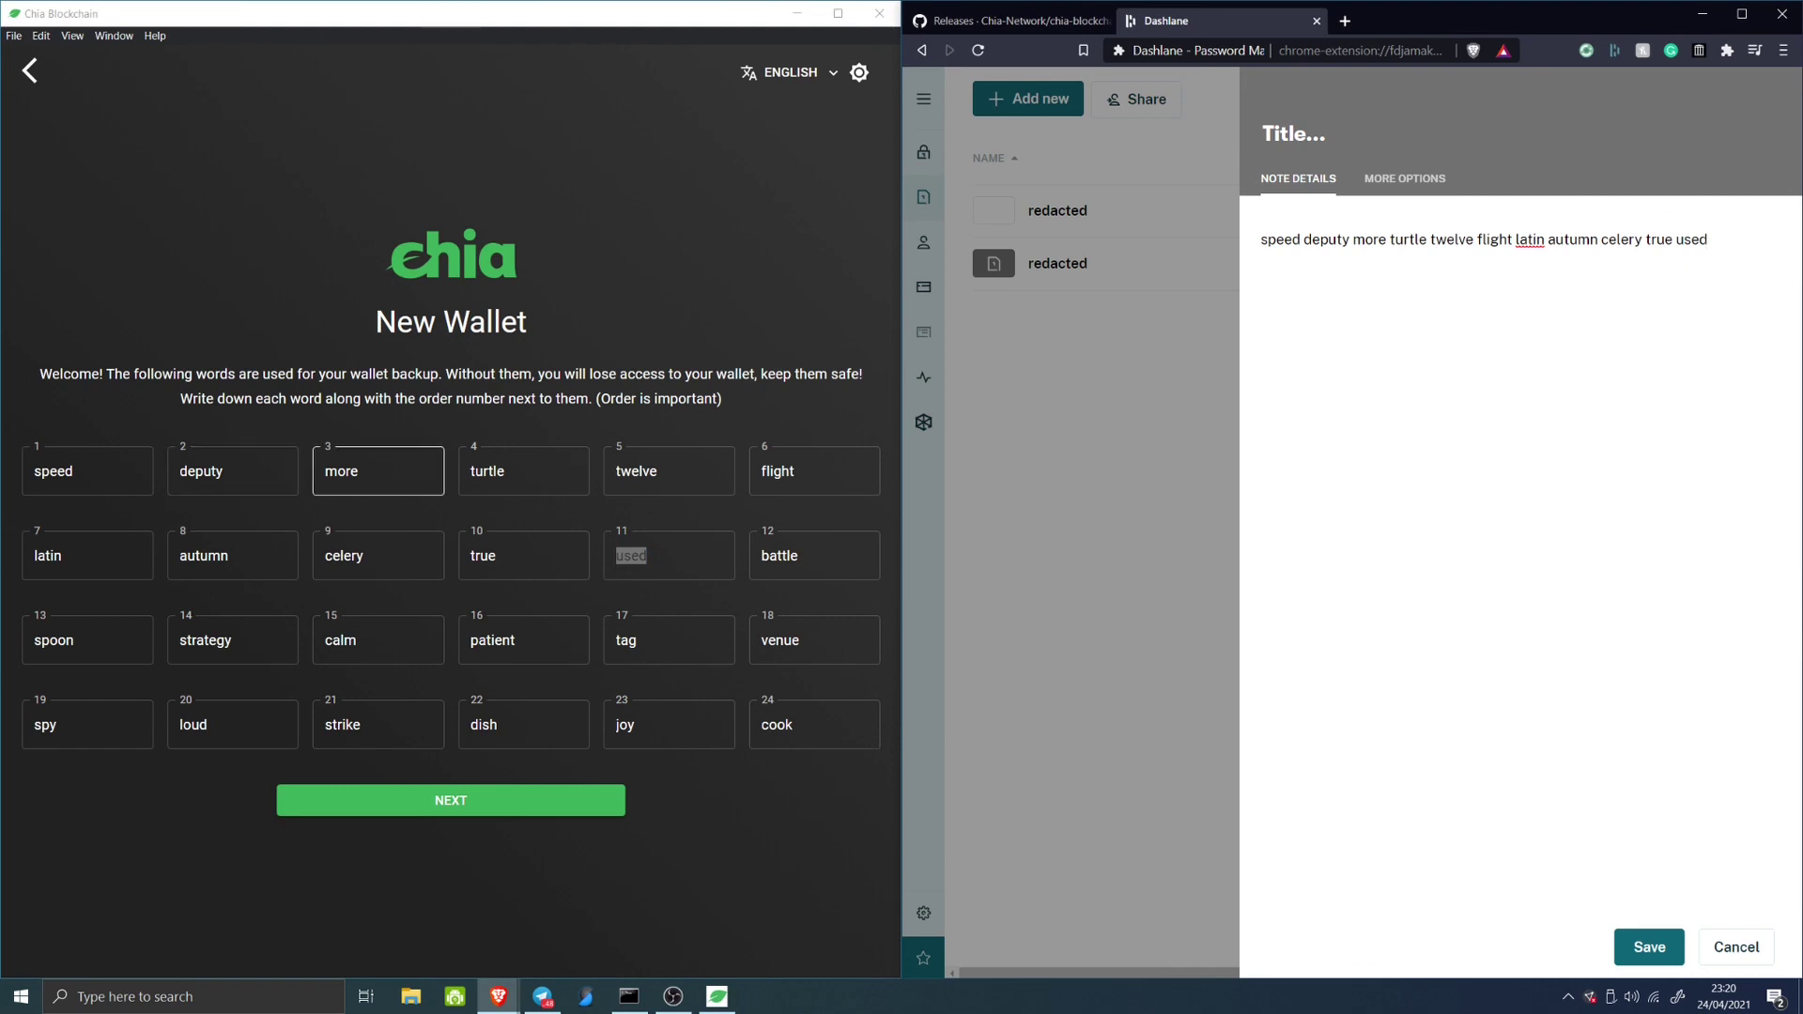
Review the note's word list against the wallet, then maximize the Chia window
click(814, 725)
key(alt+Tab)
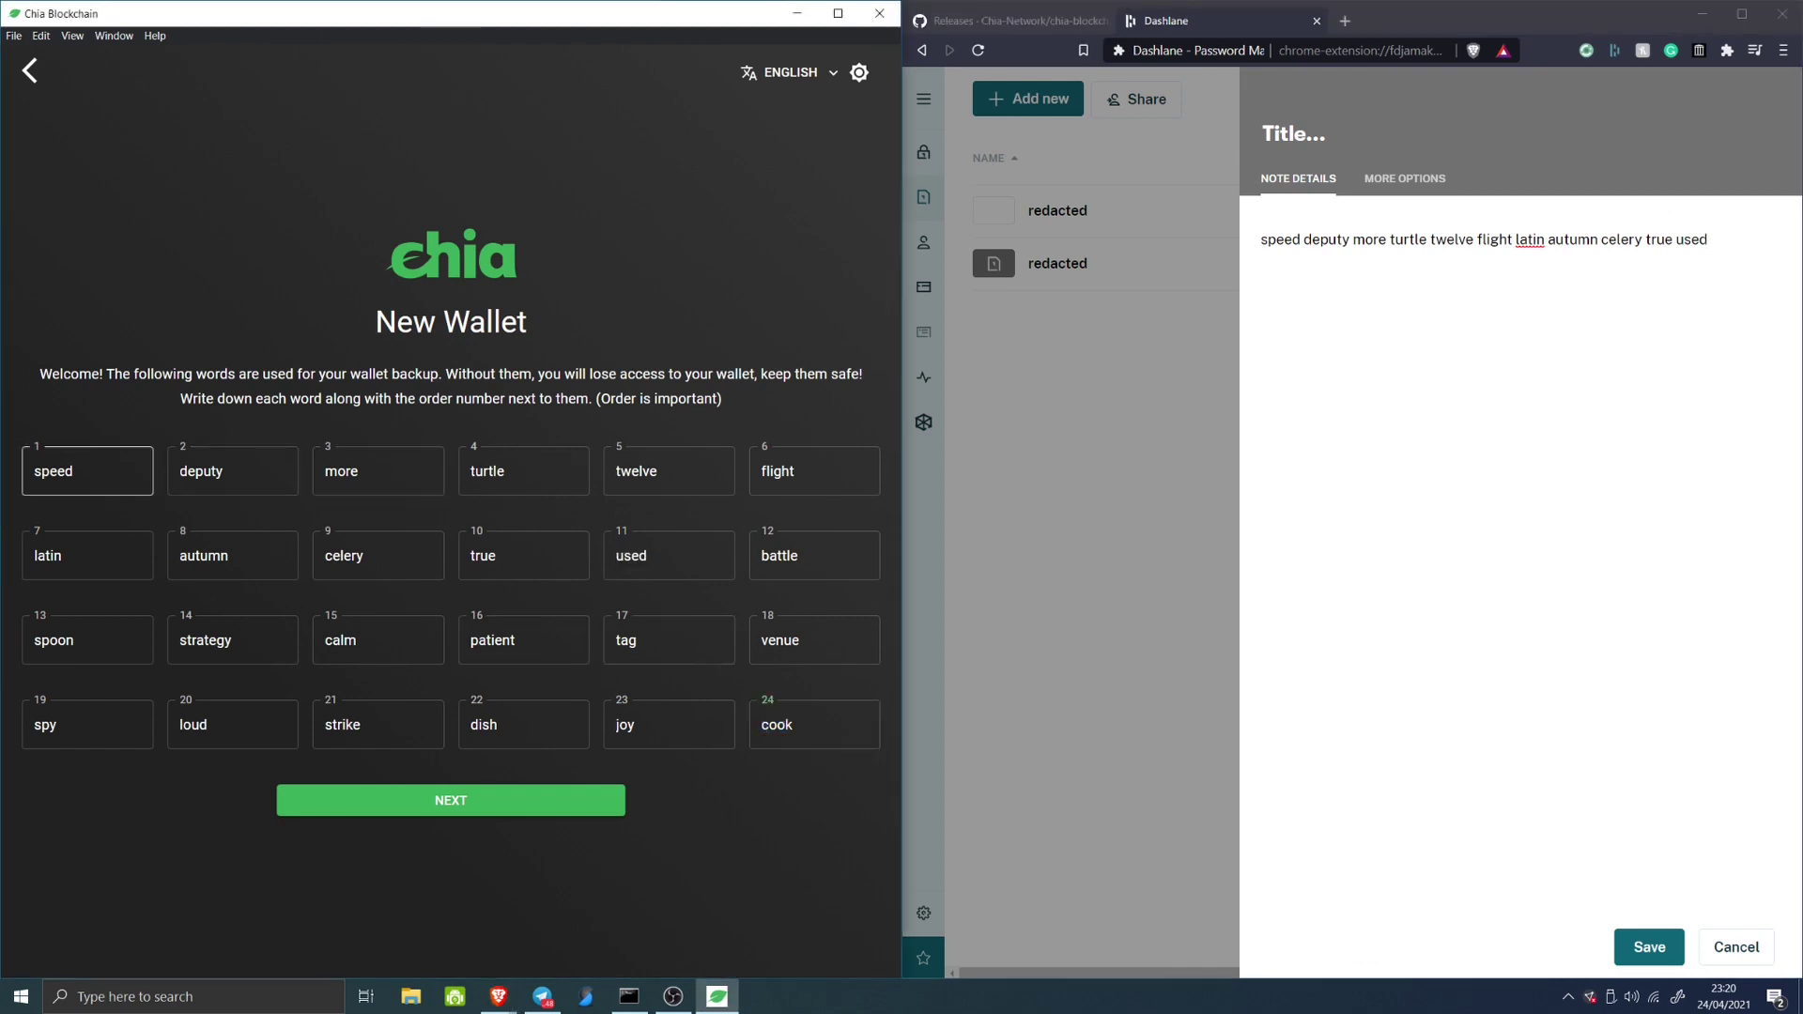
click(1327, 240)
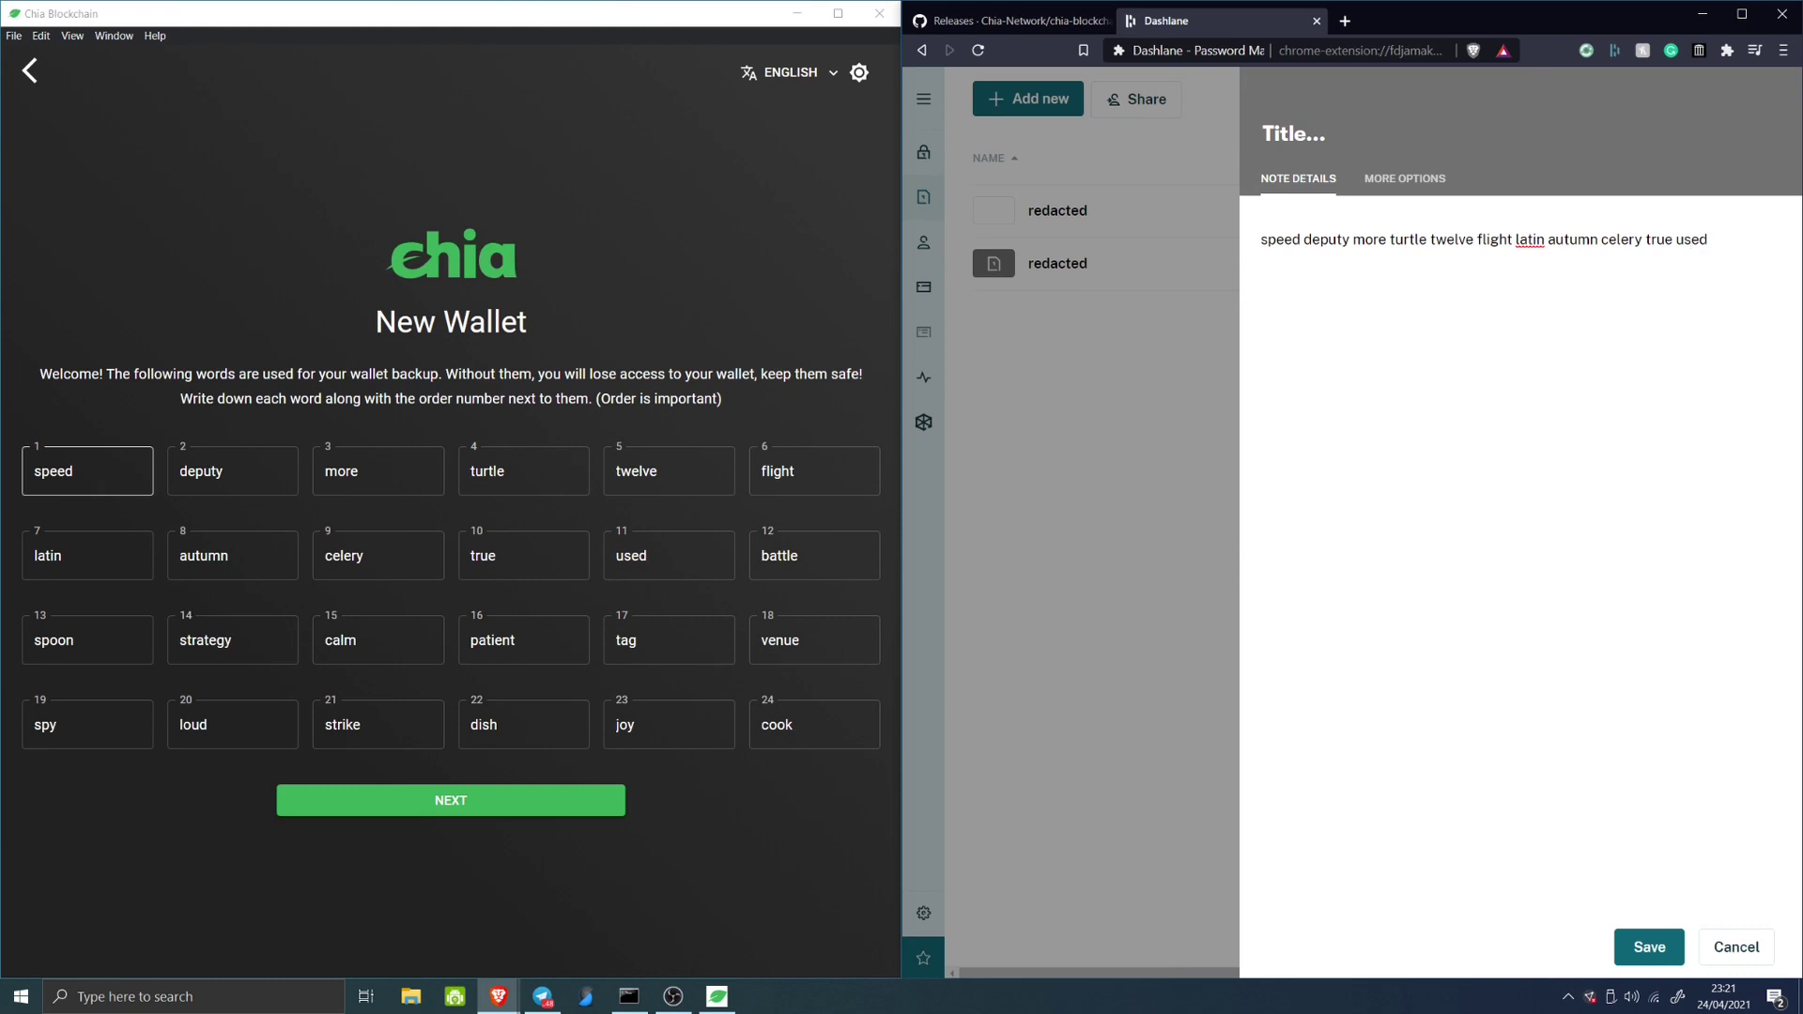
double_click(53, 471)
click(1547, 239)
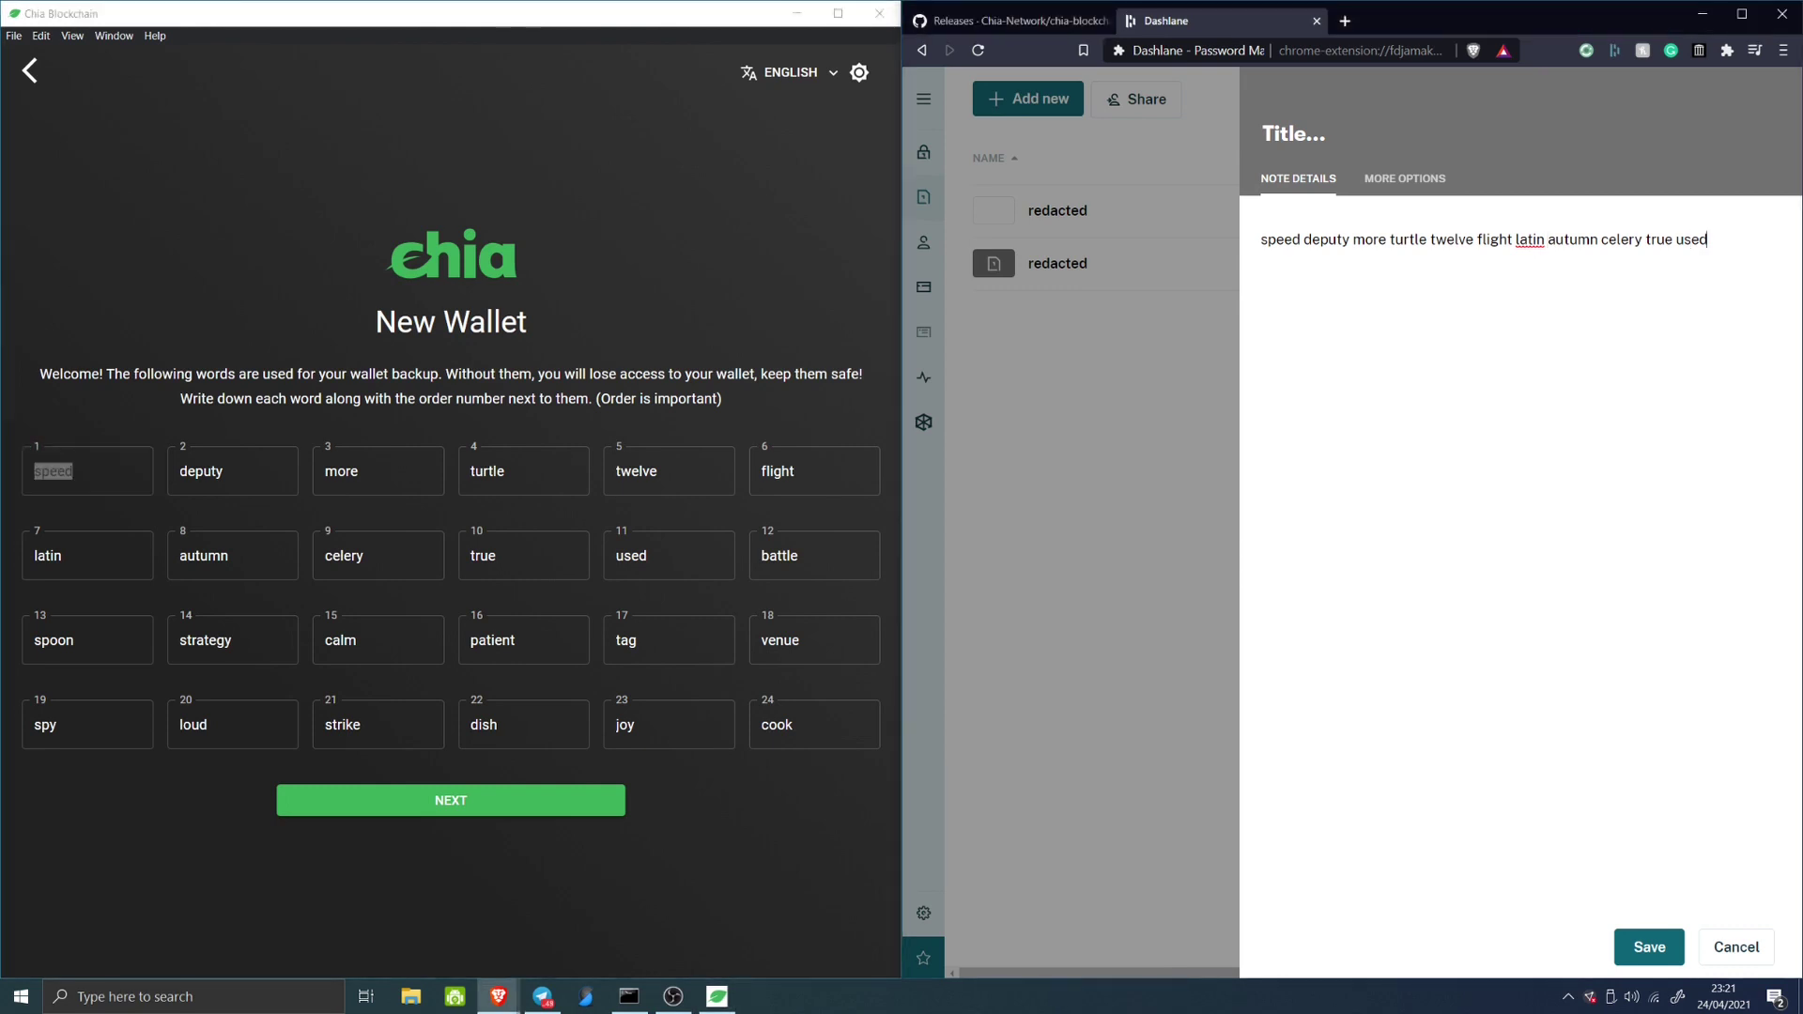
key(ctrl+a)
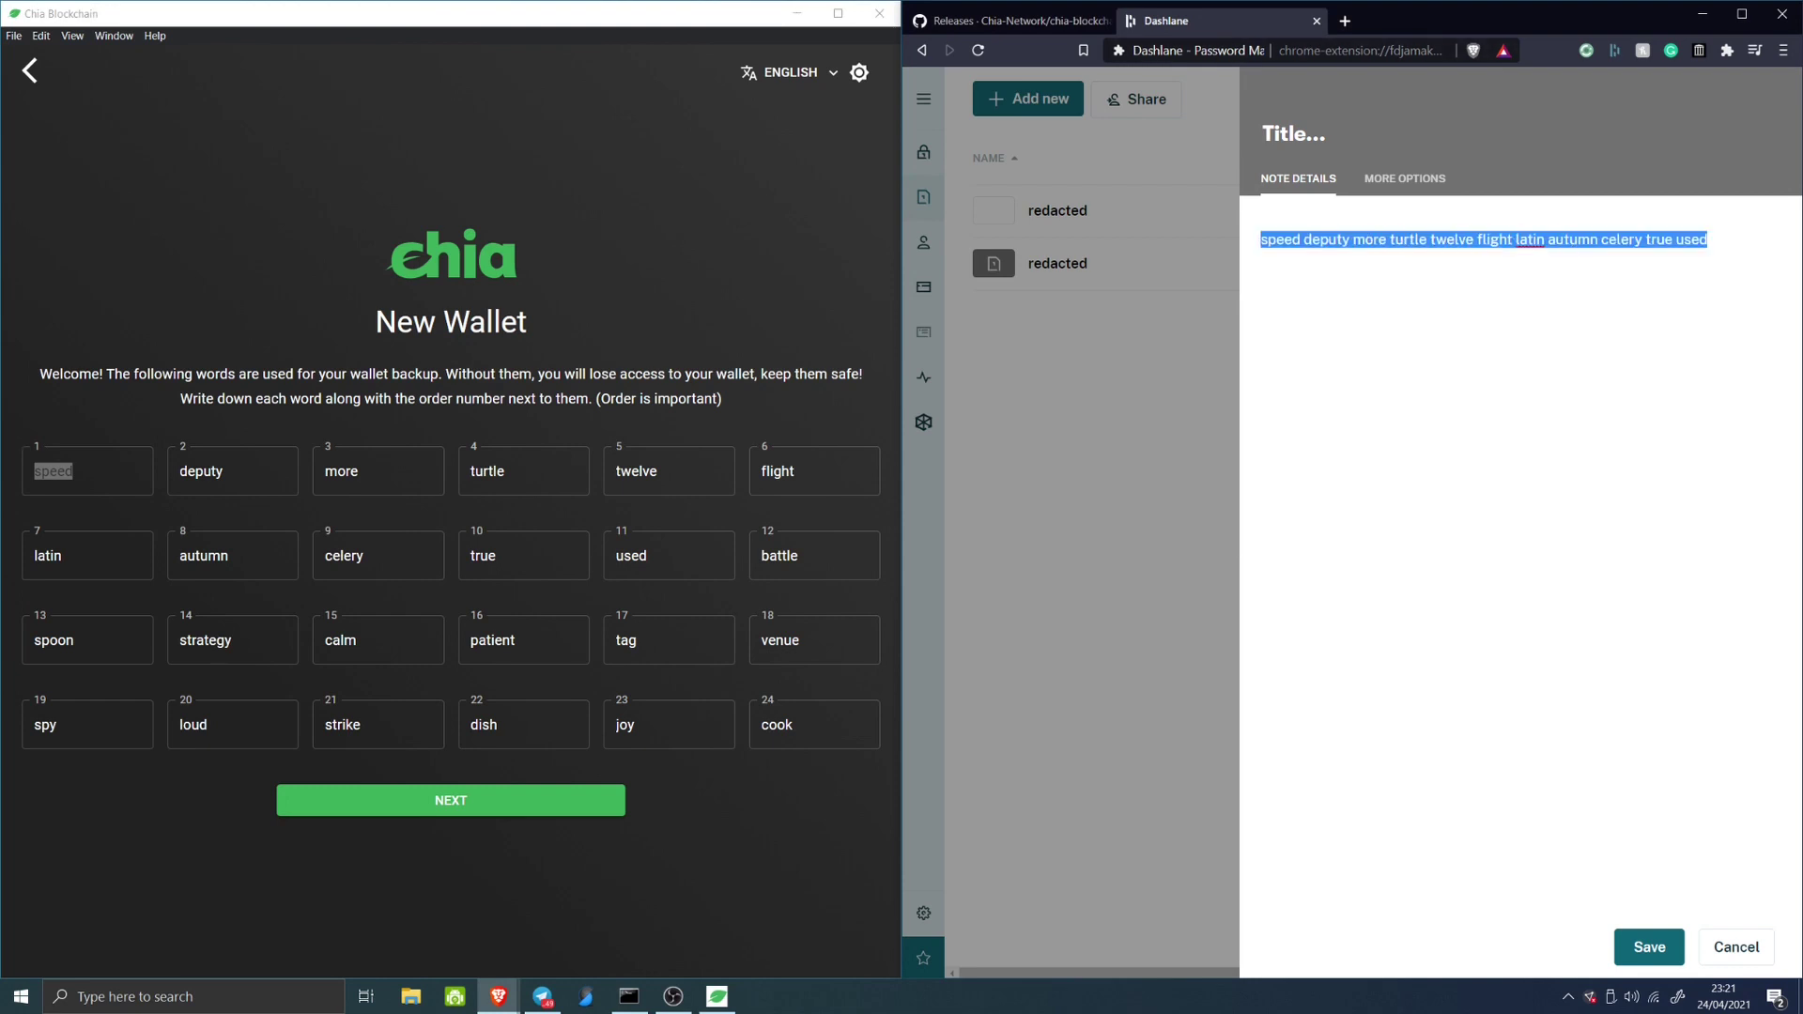
click(839, 13)
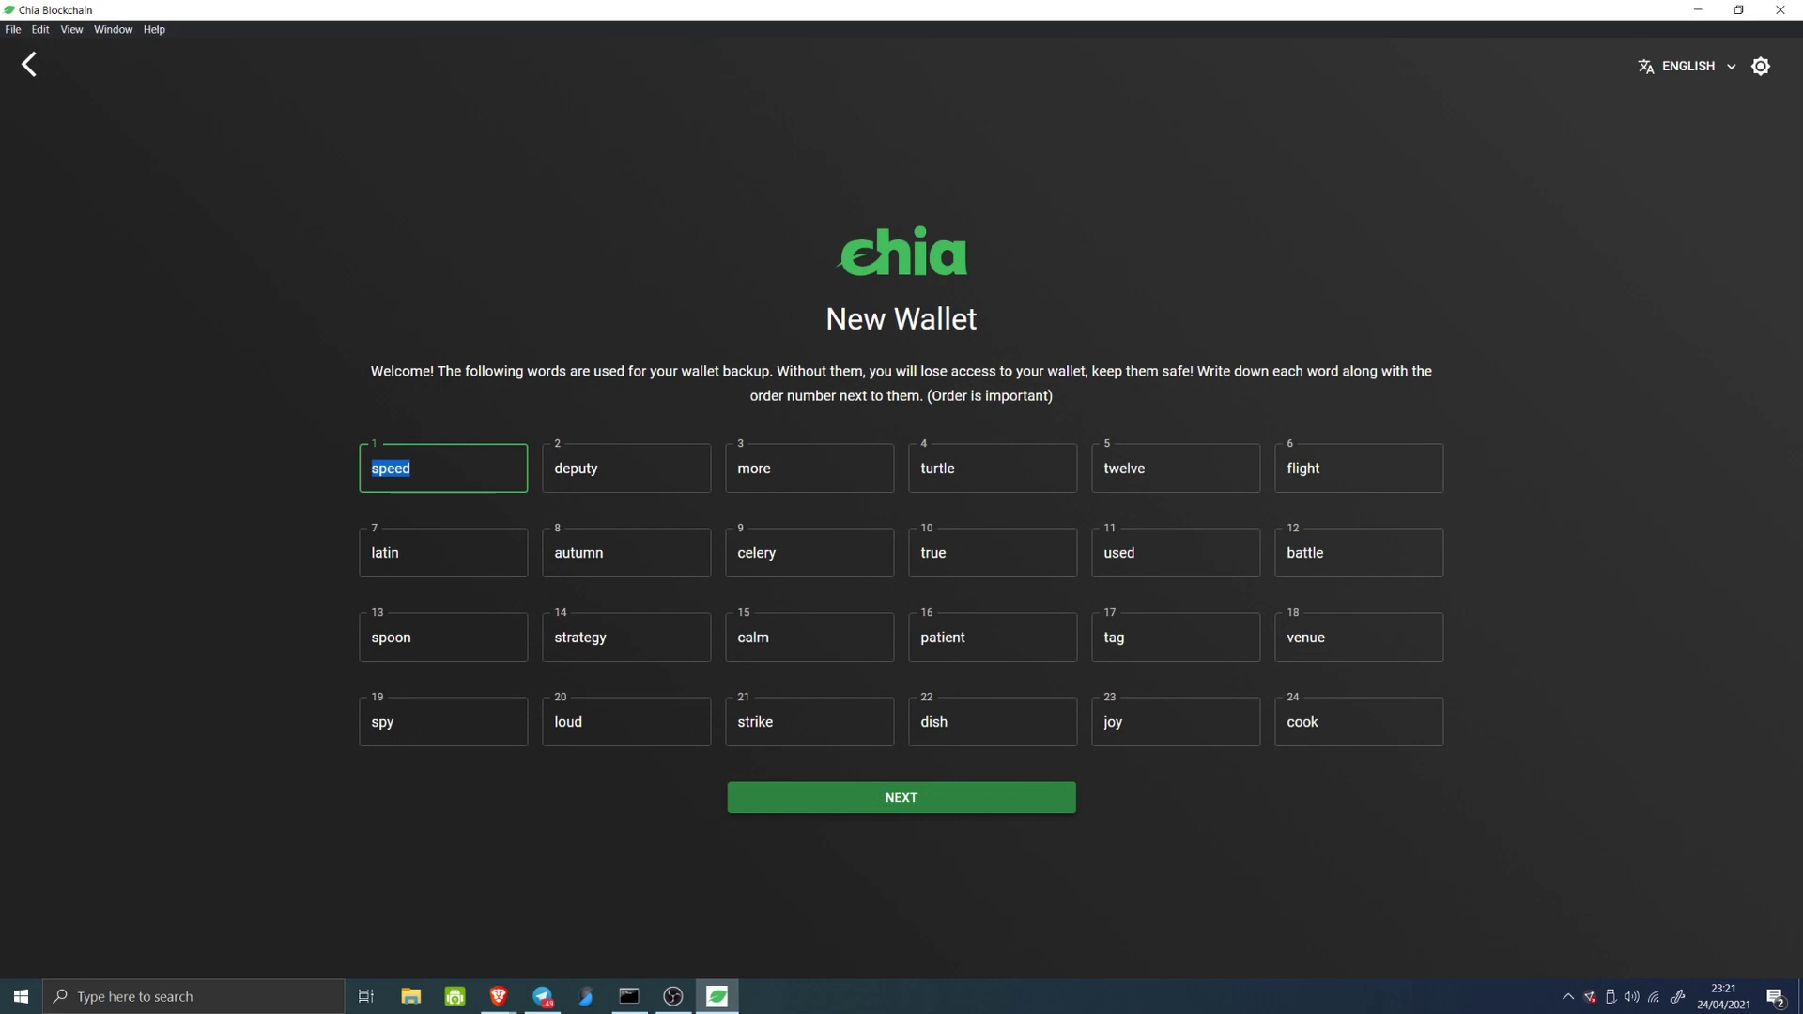
Confirm the 24-word list with Enter to create the wallet and load the Full Node dashboard
key(Return)
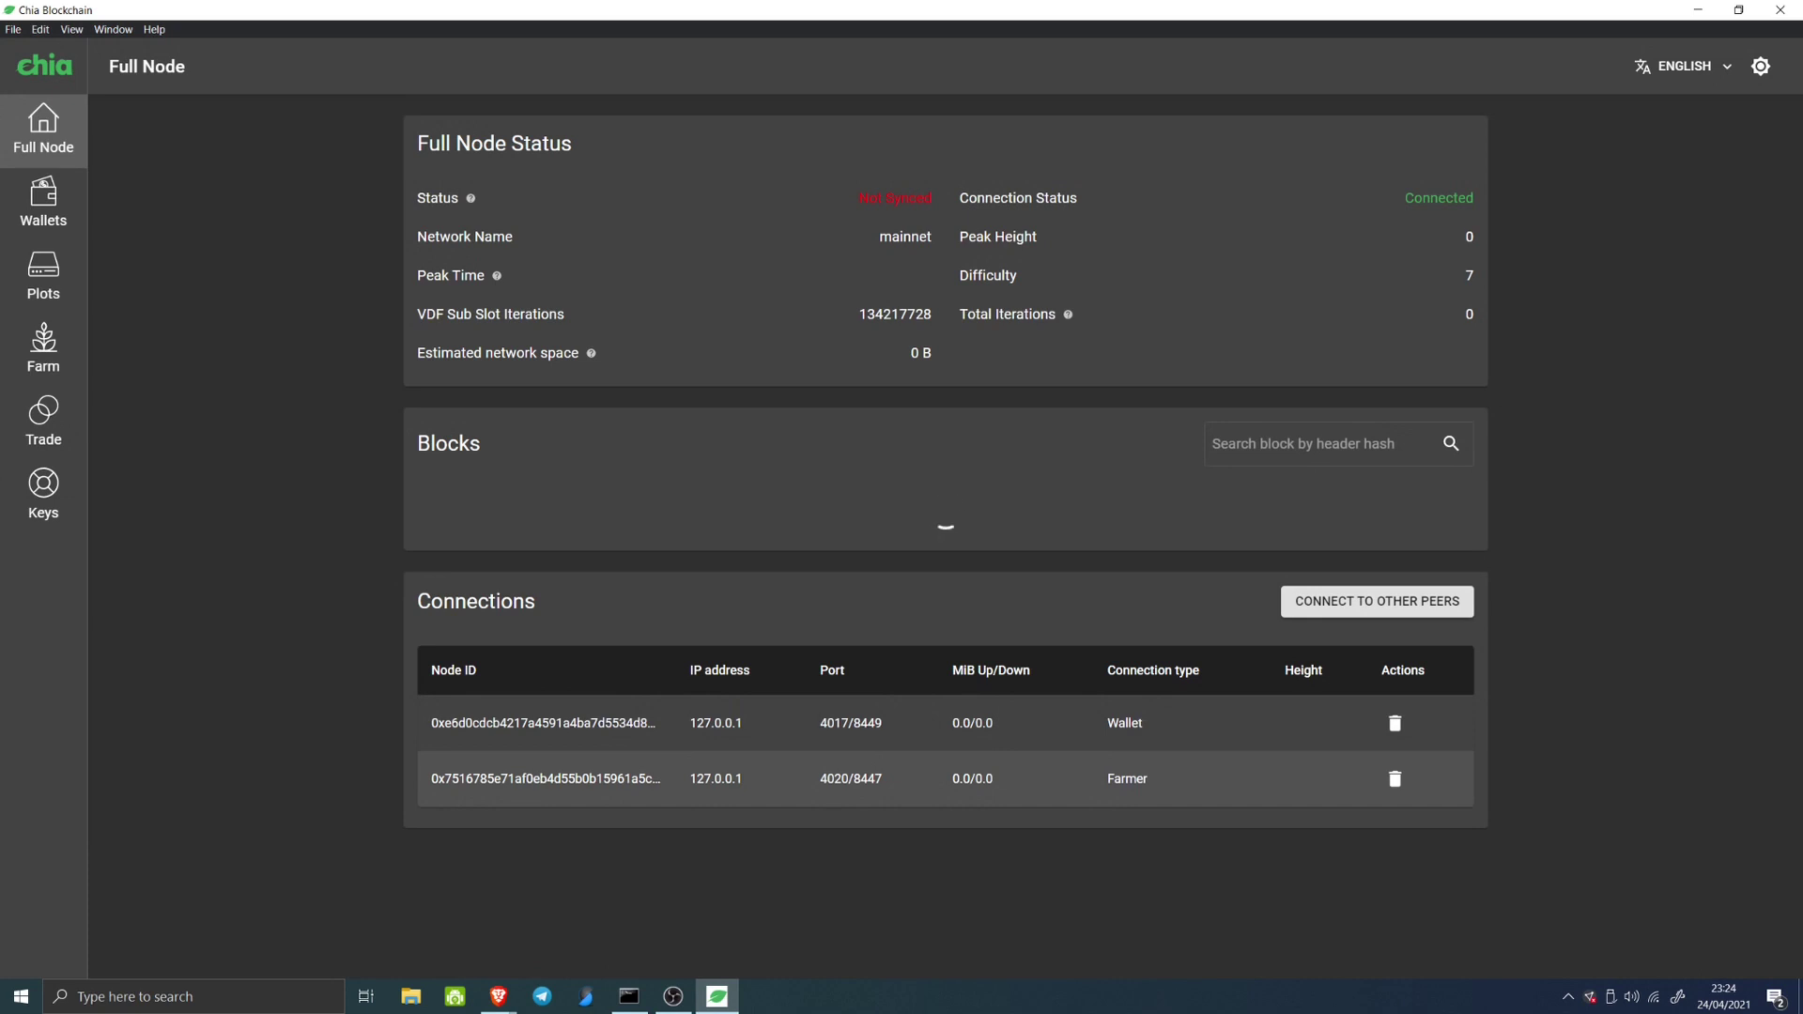
click(44, 202)
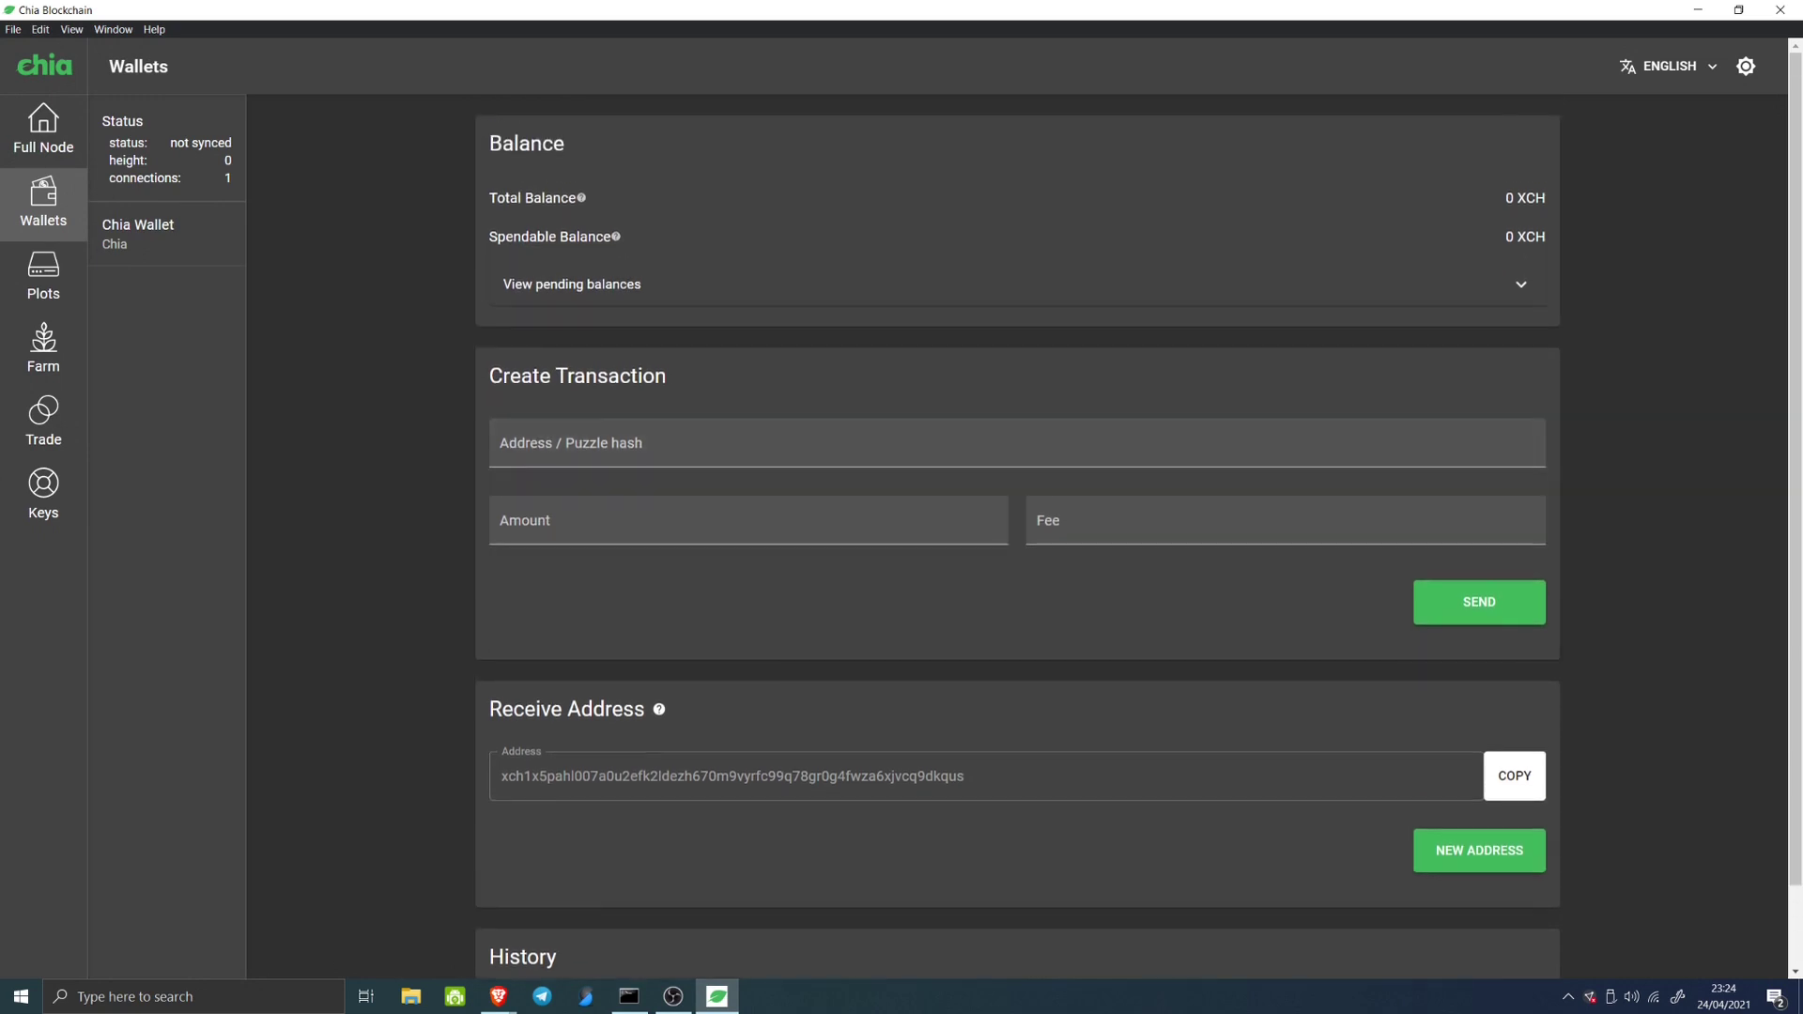
drag(502, 775, 964, 775)
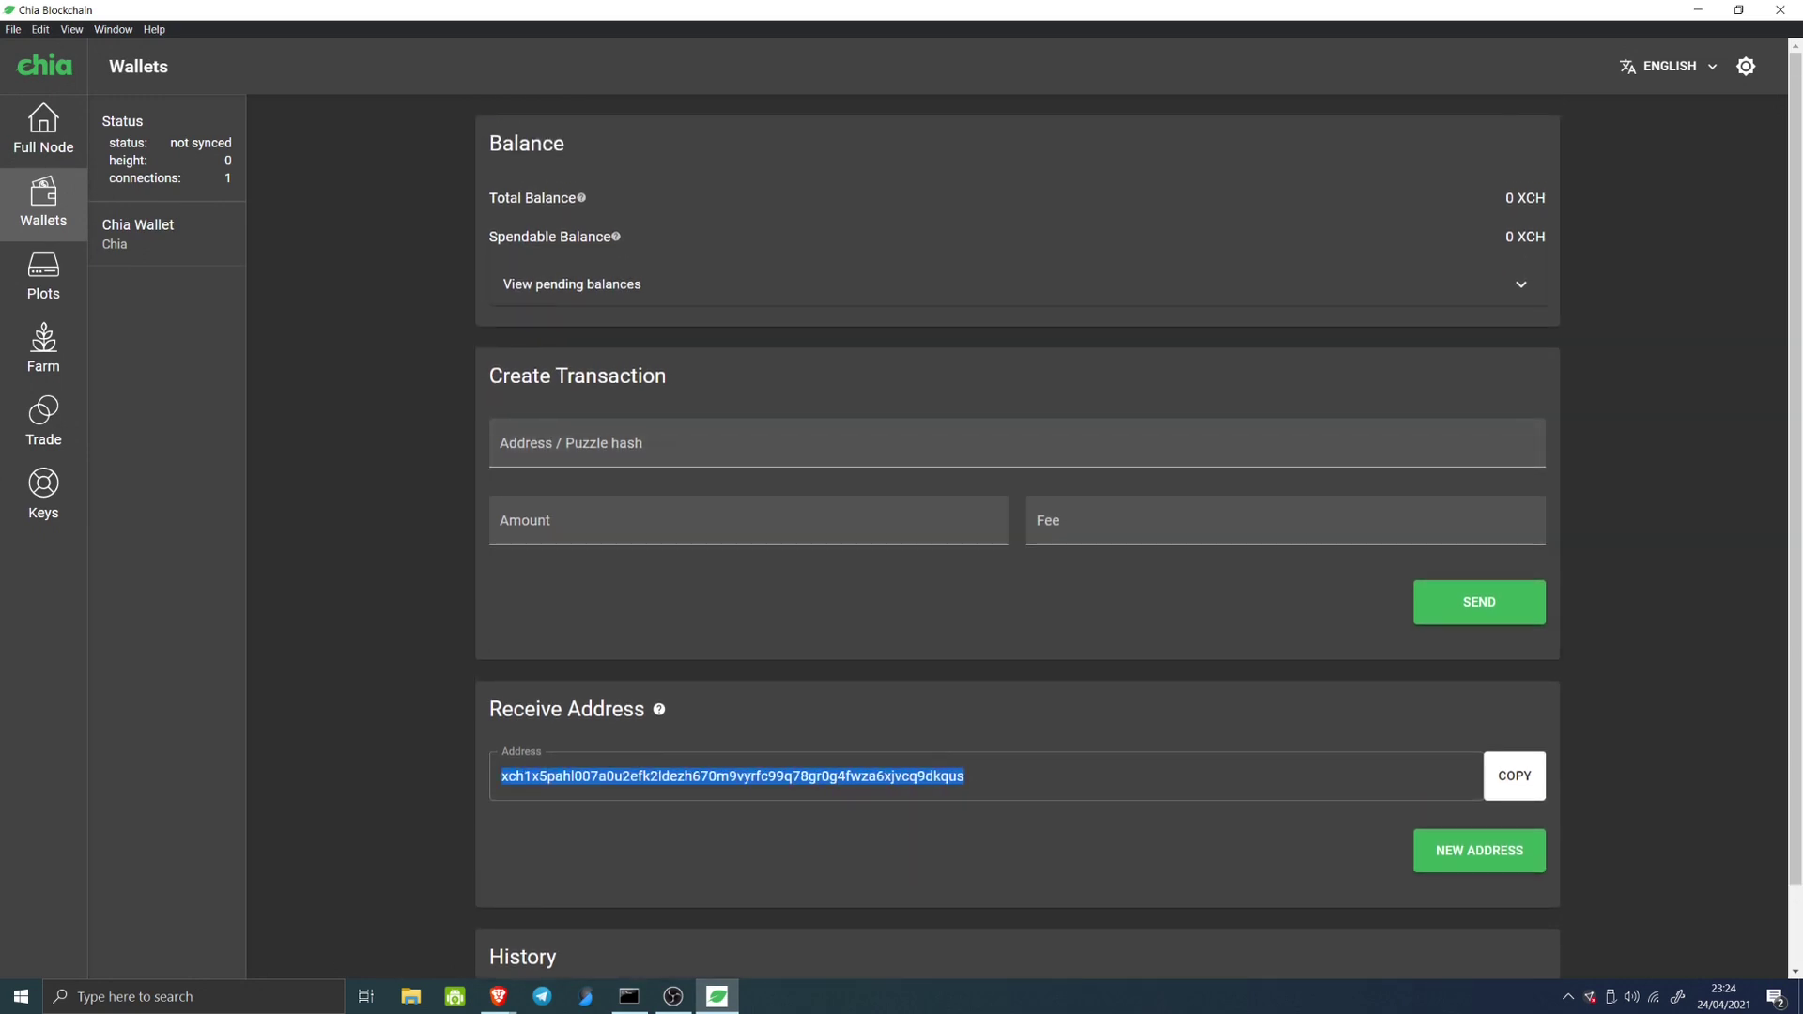
click(43, 277)
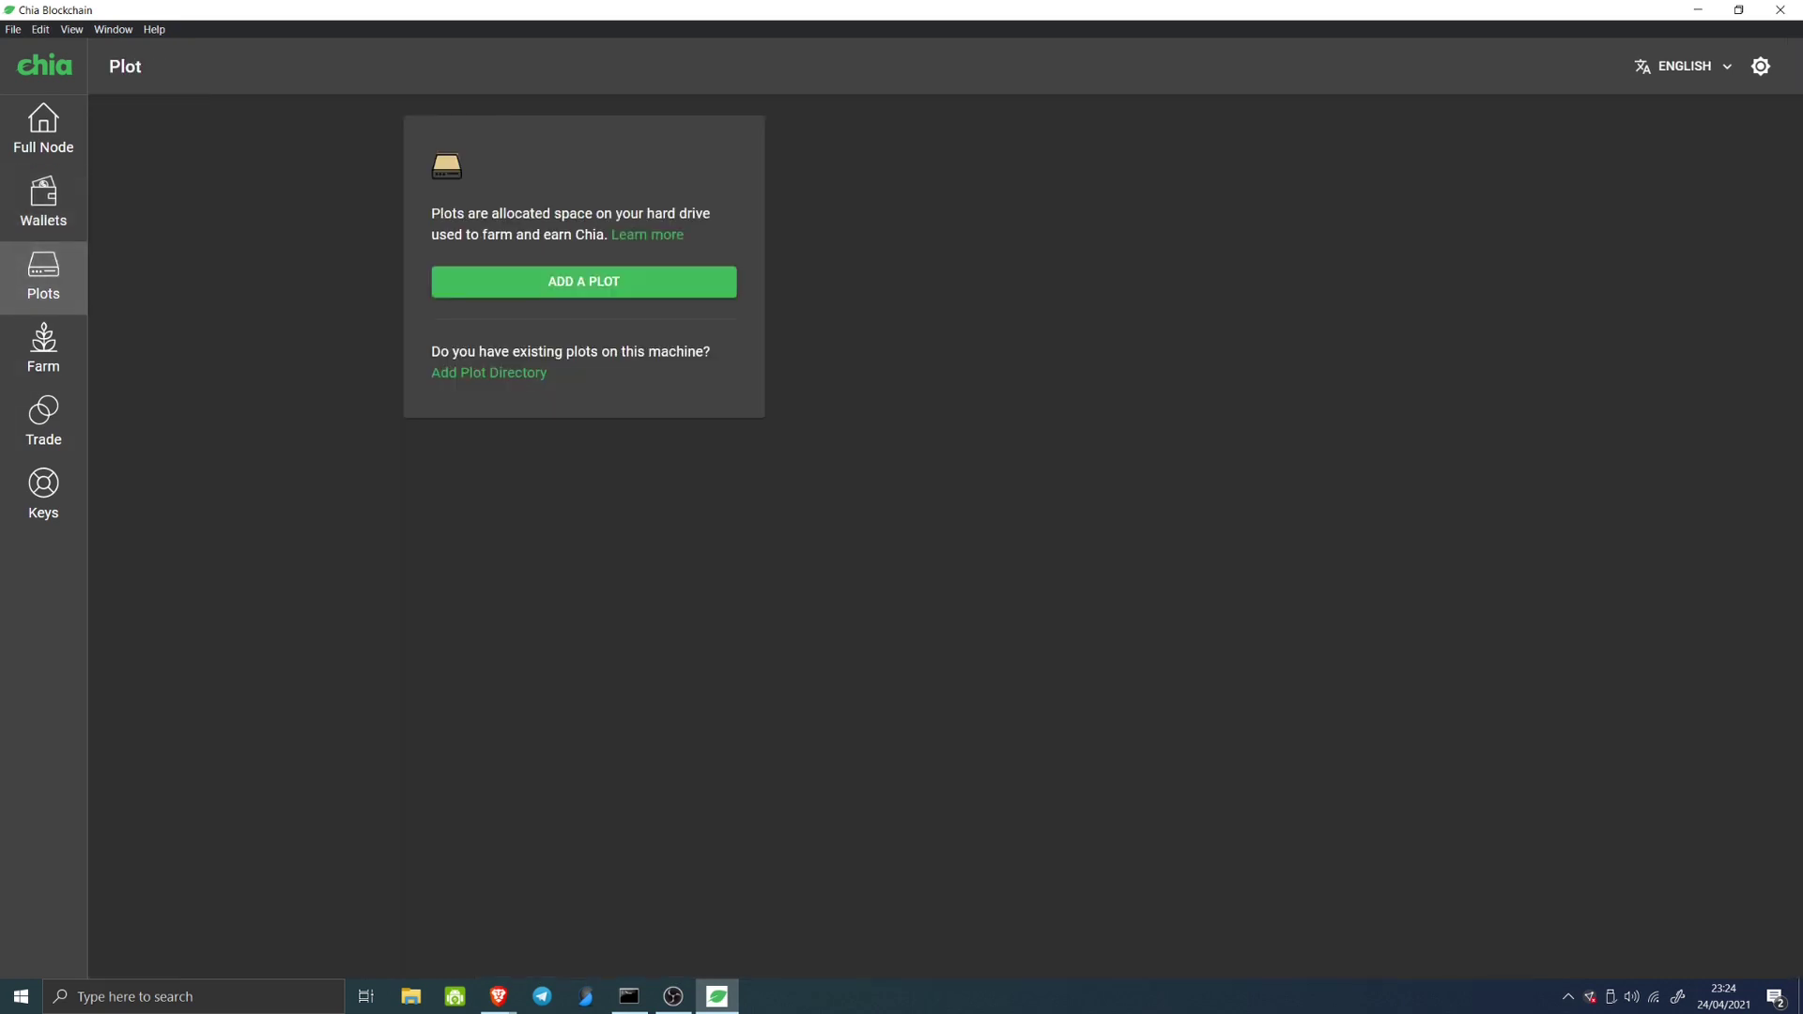
click(43, 349)
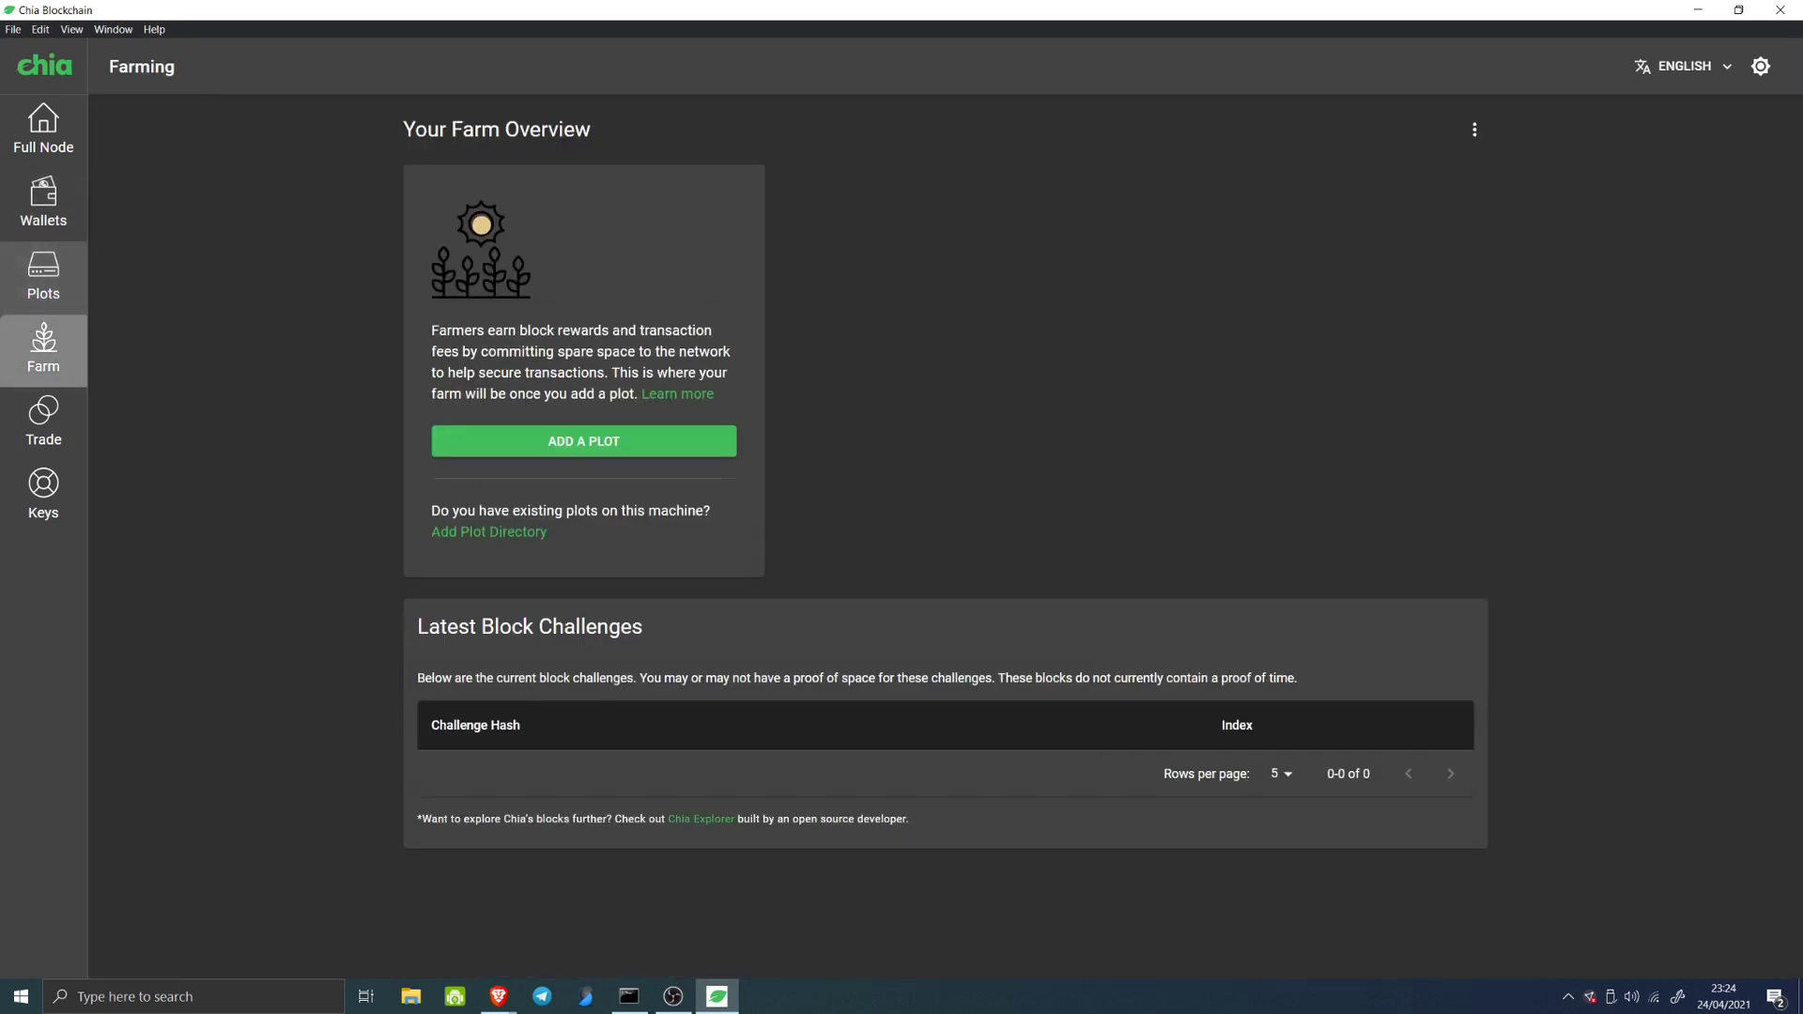
click(43, 423)
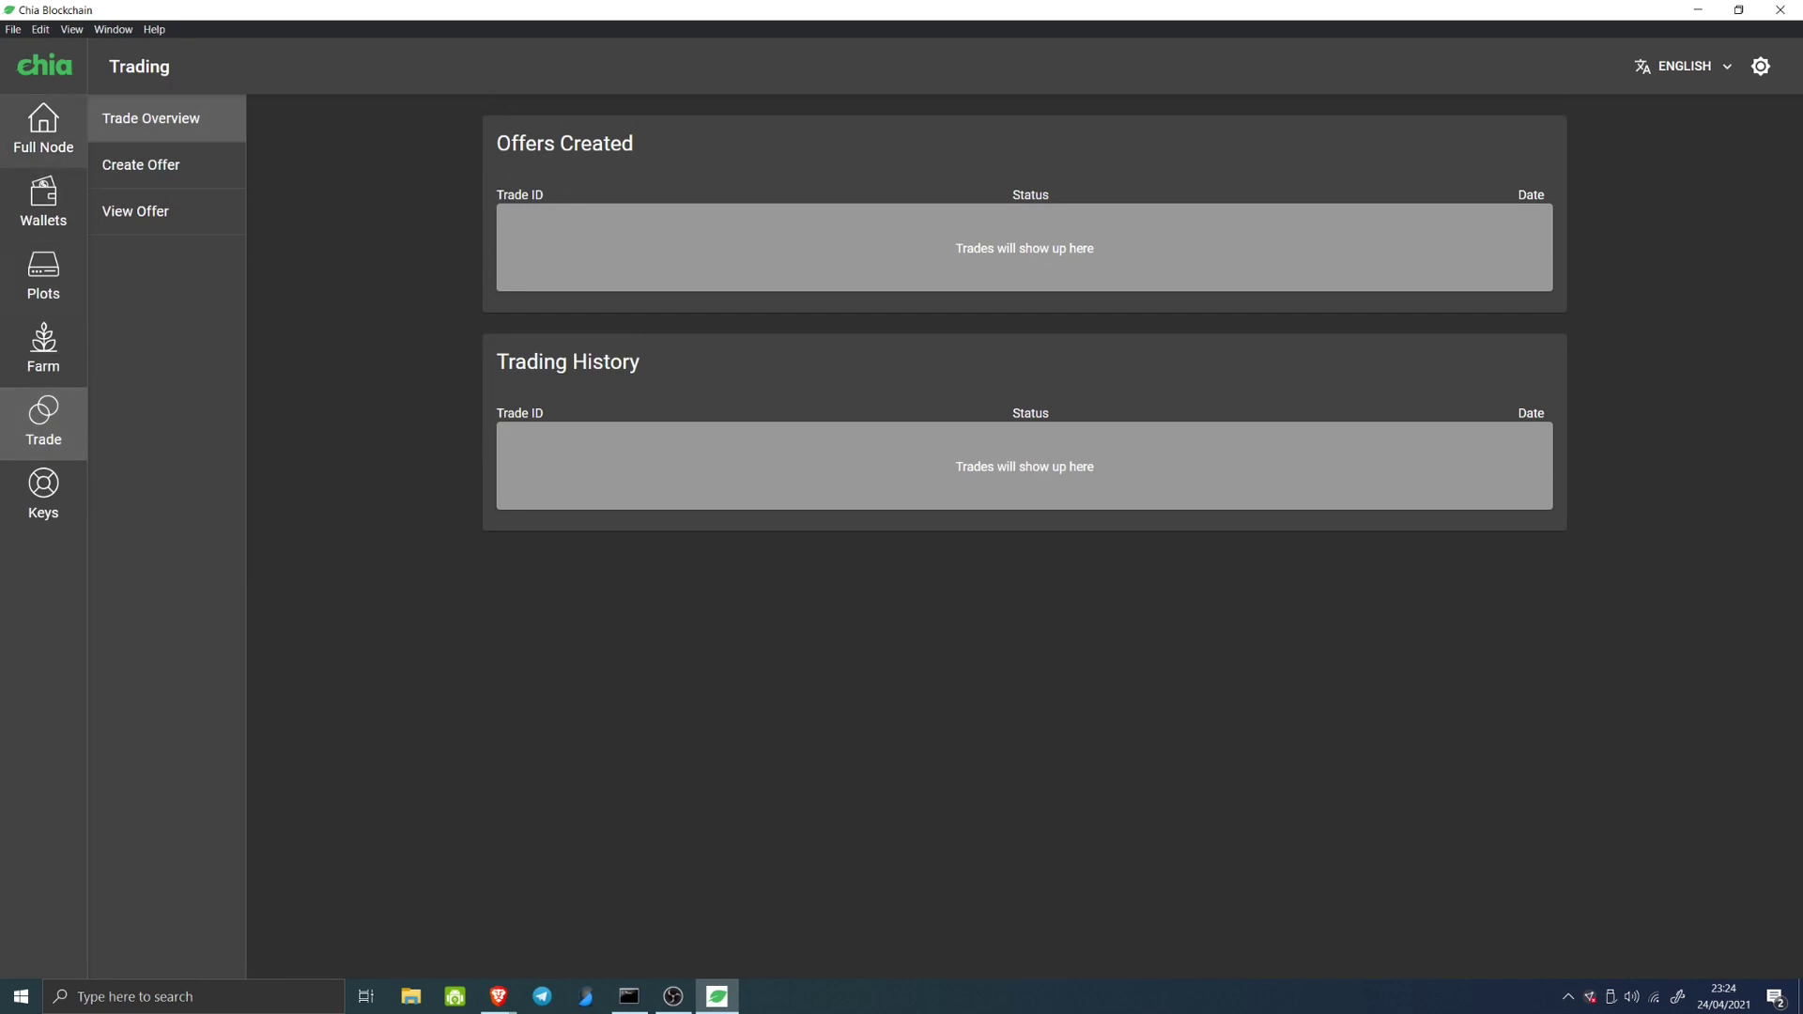
click(43, 130)
key(ctrl+a)
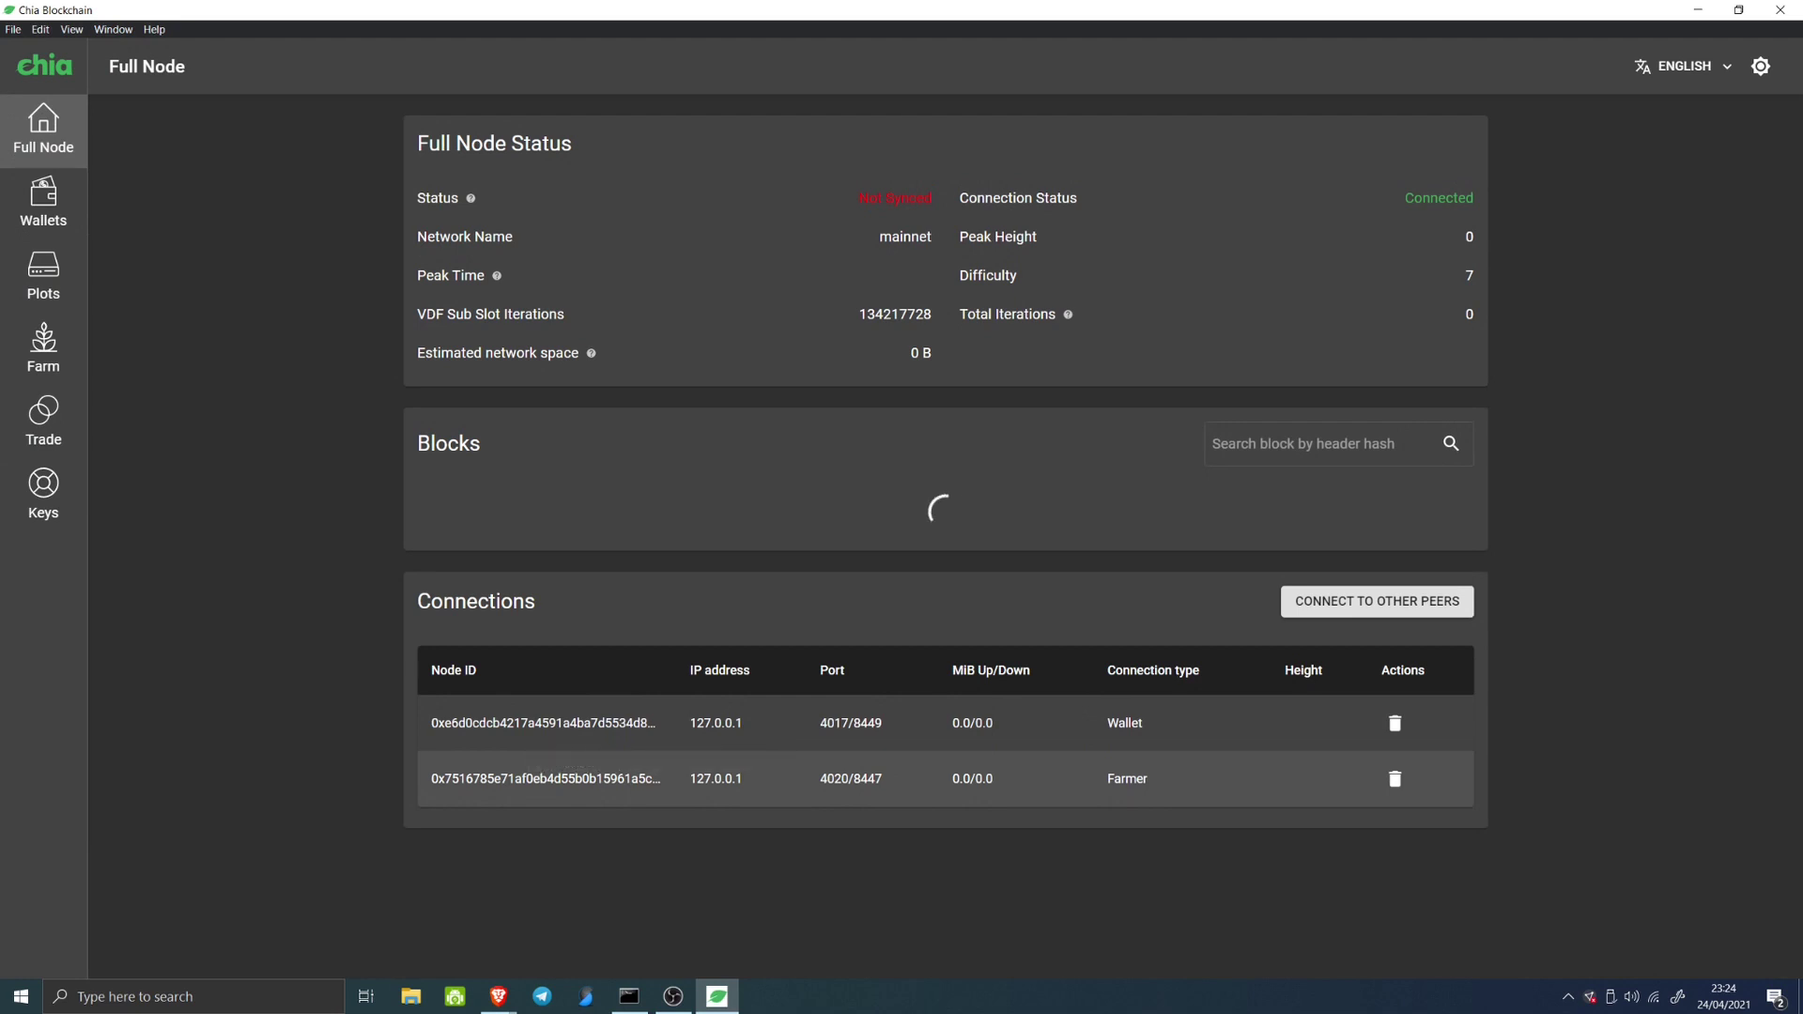
triple_click(895, 197)
drag(858, 198, 933, 197)
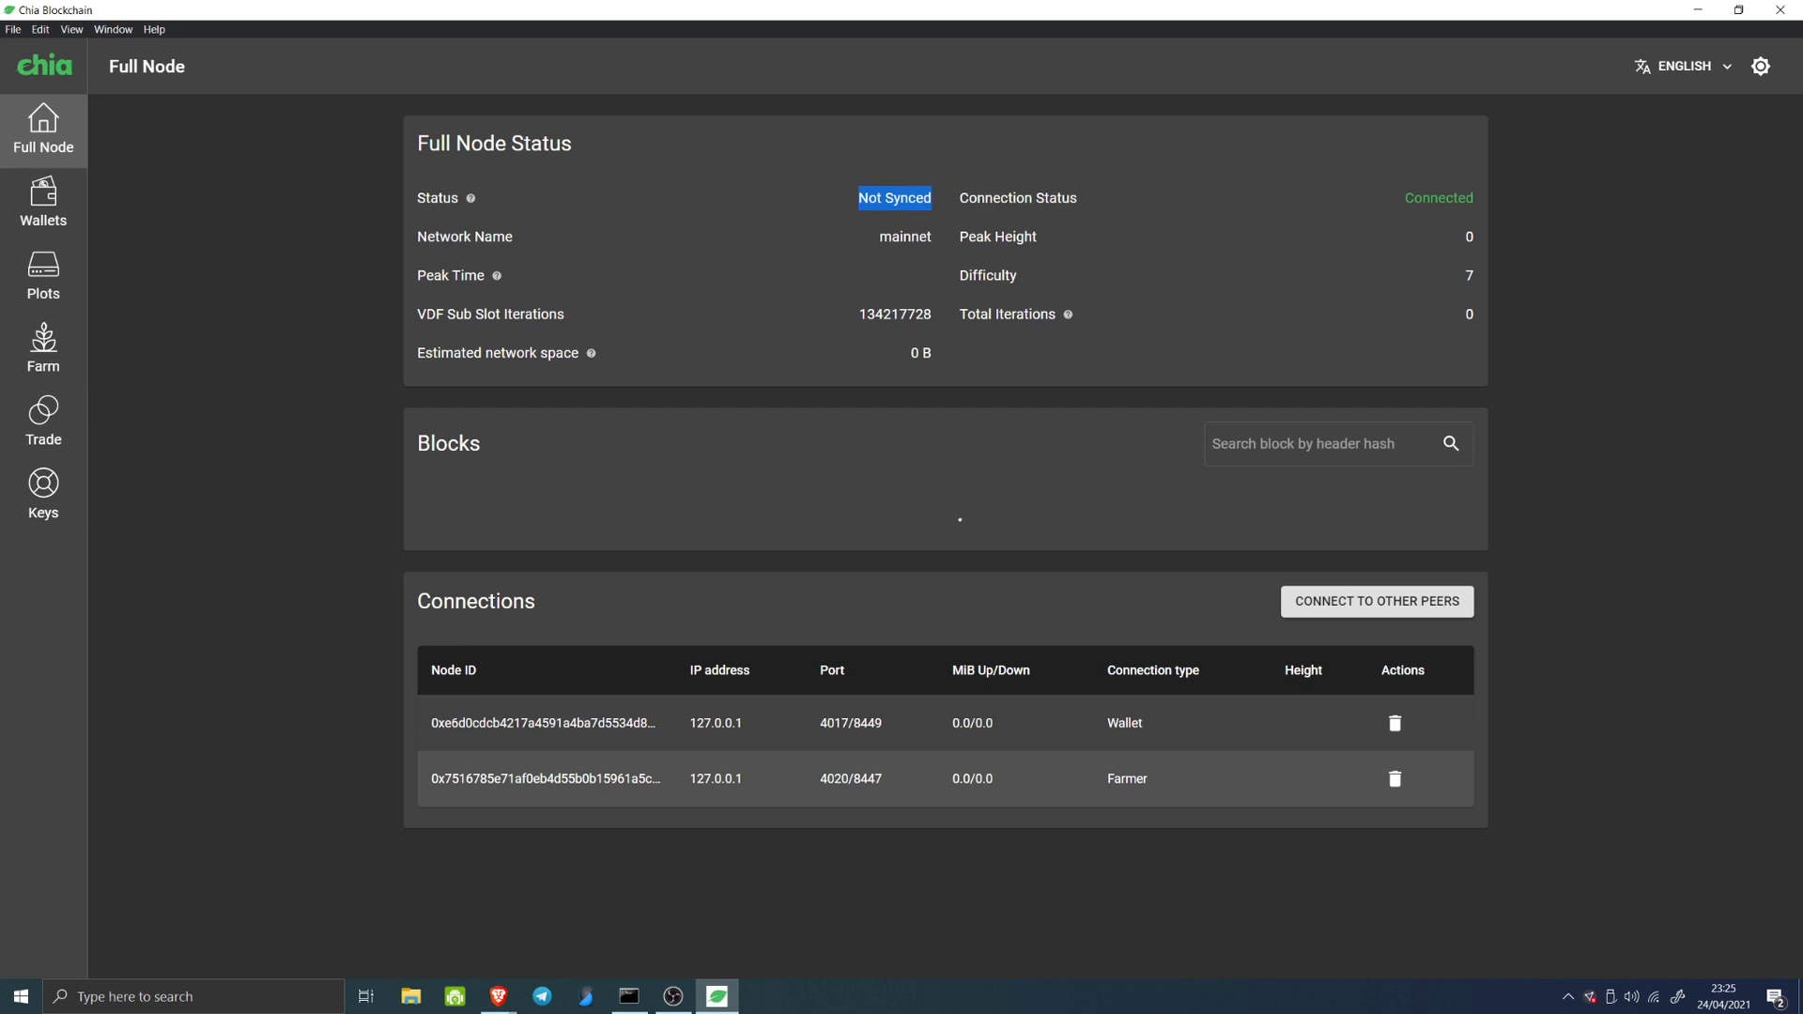
click(43, 277)
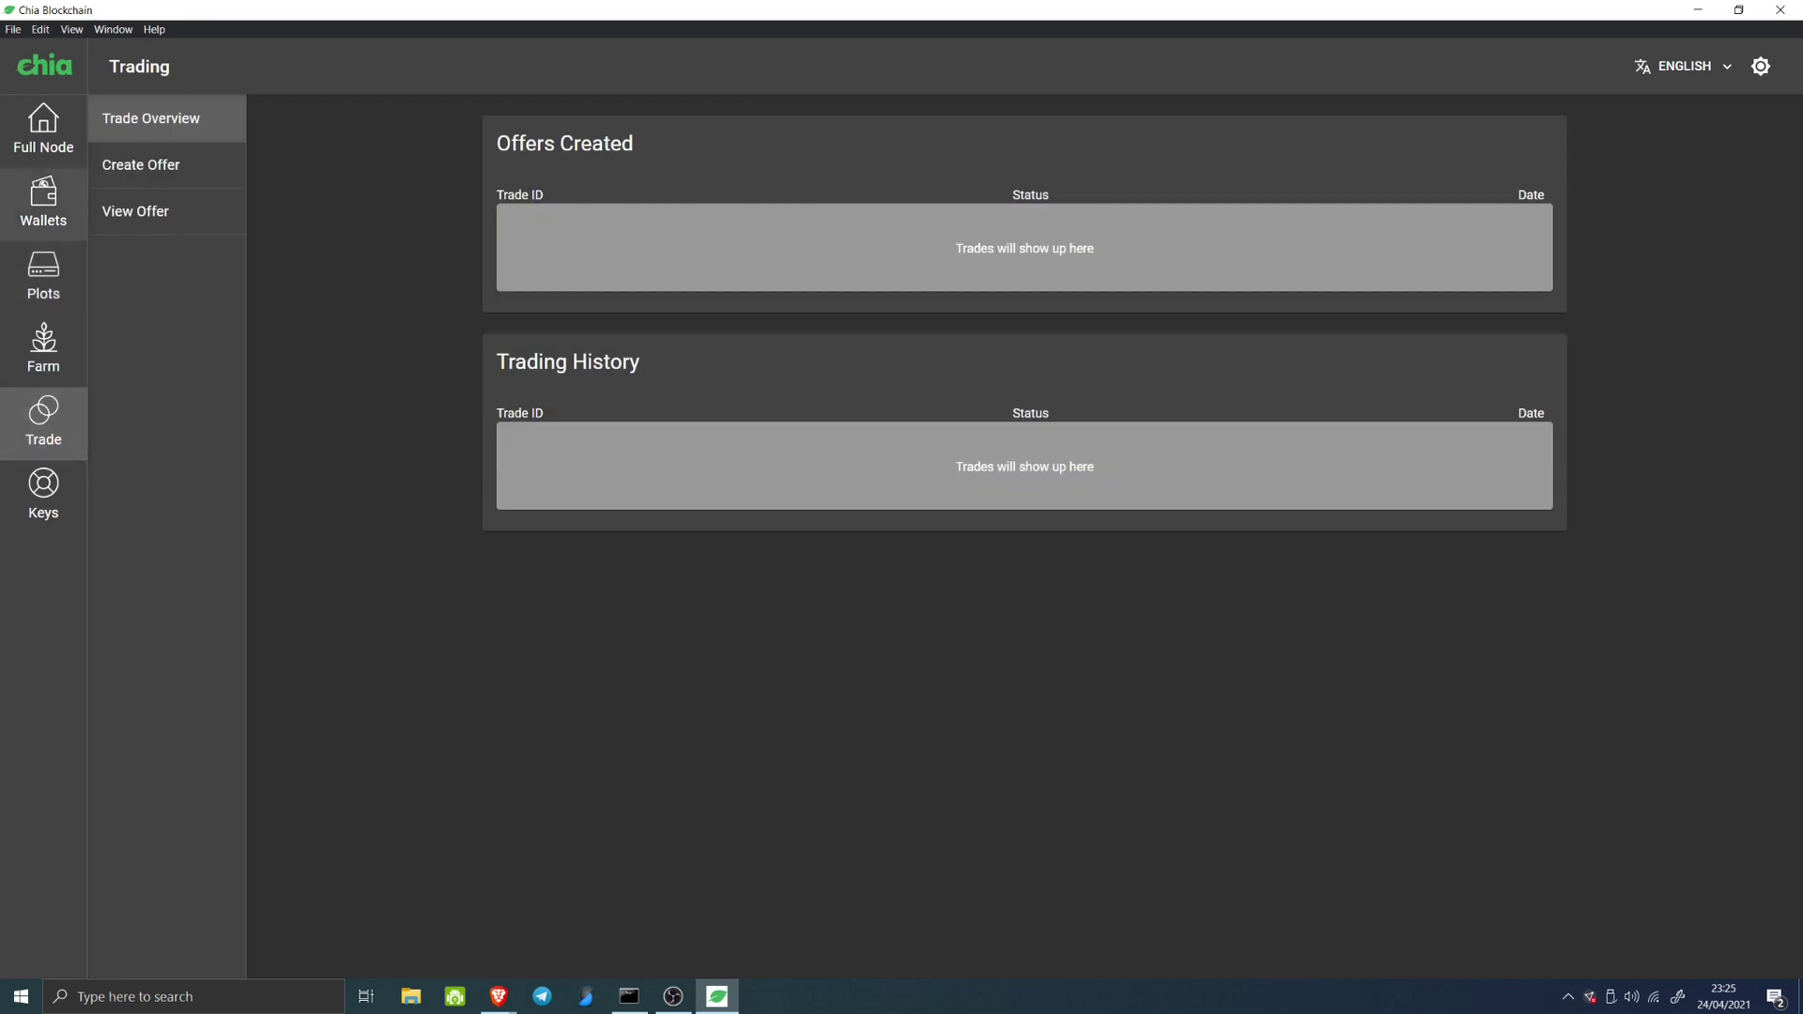
click(43, 130)
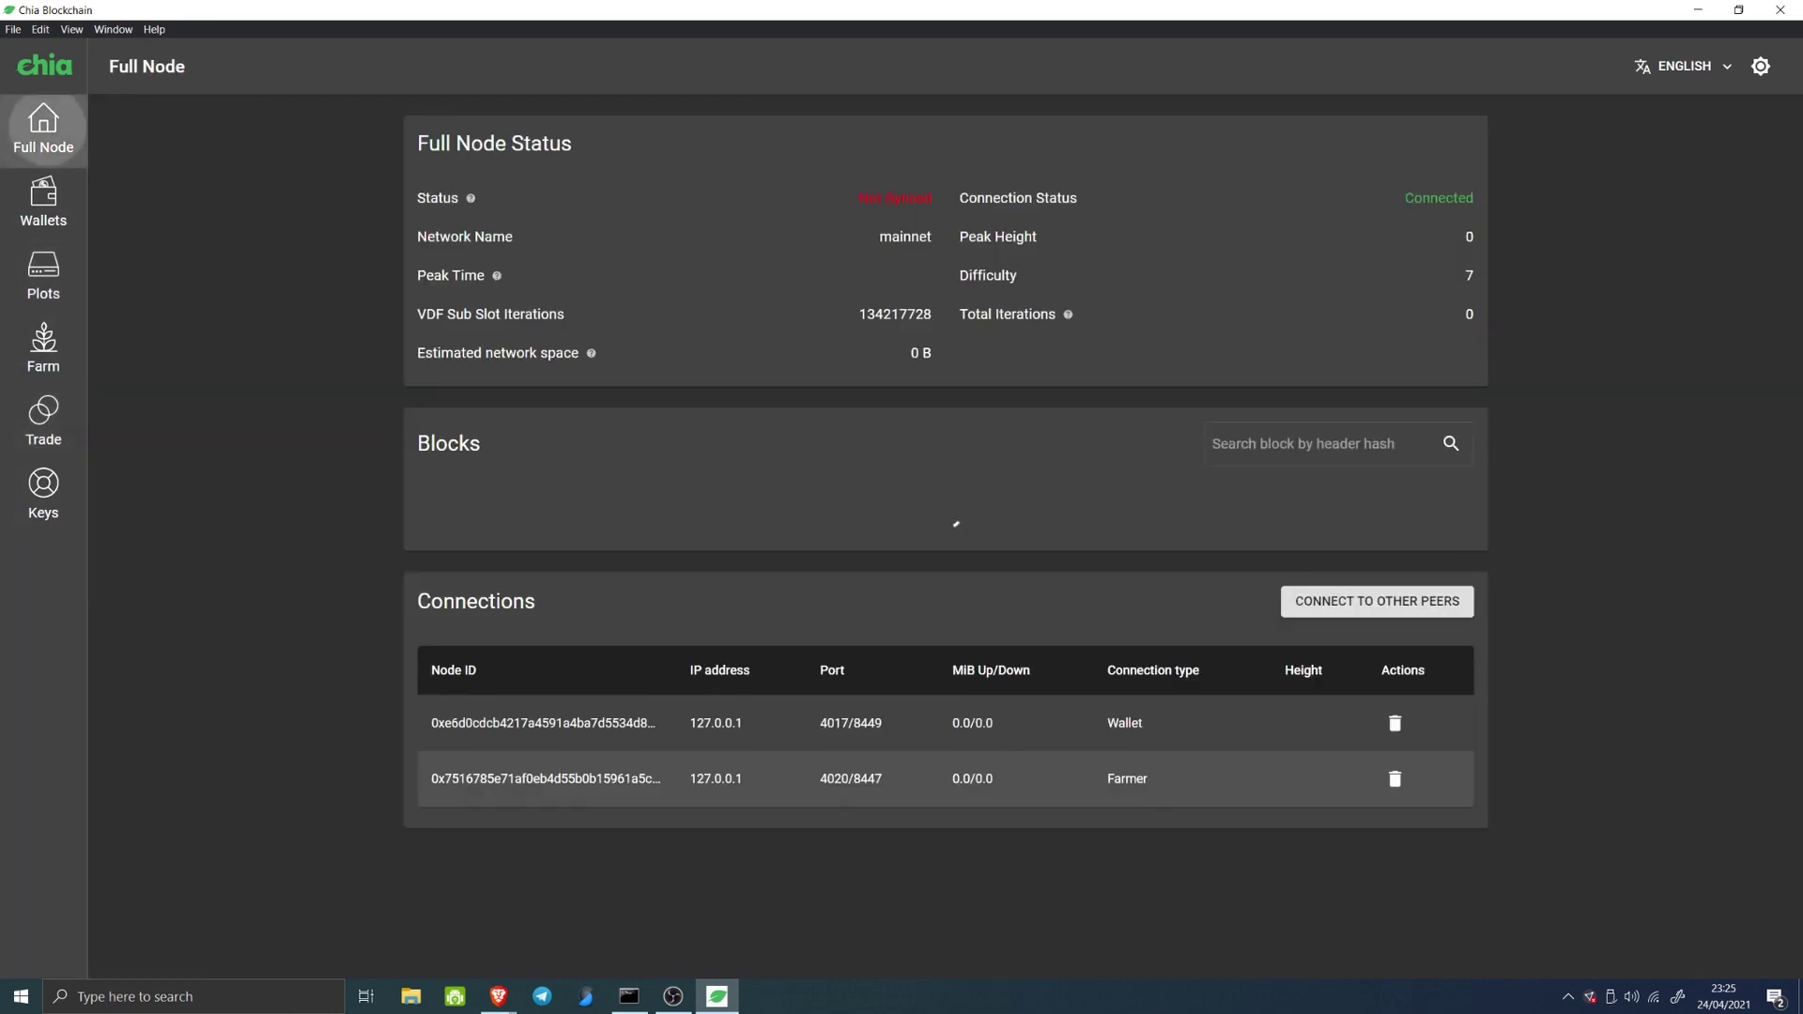
click(43, 349)
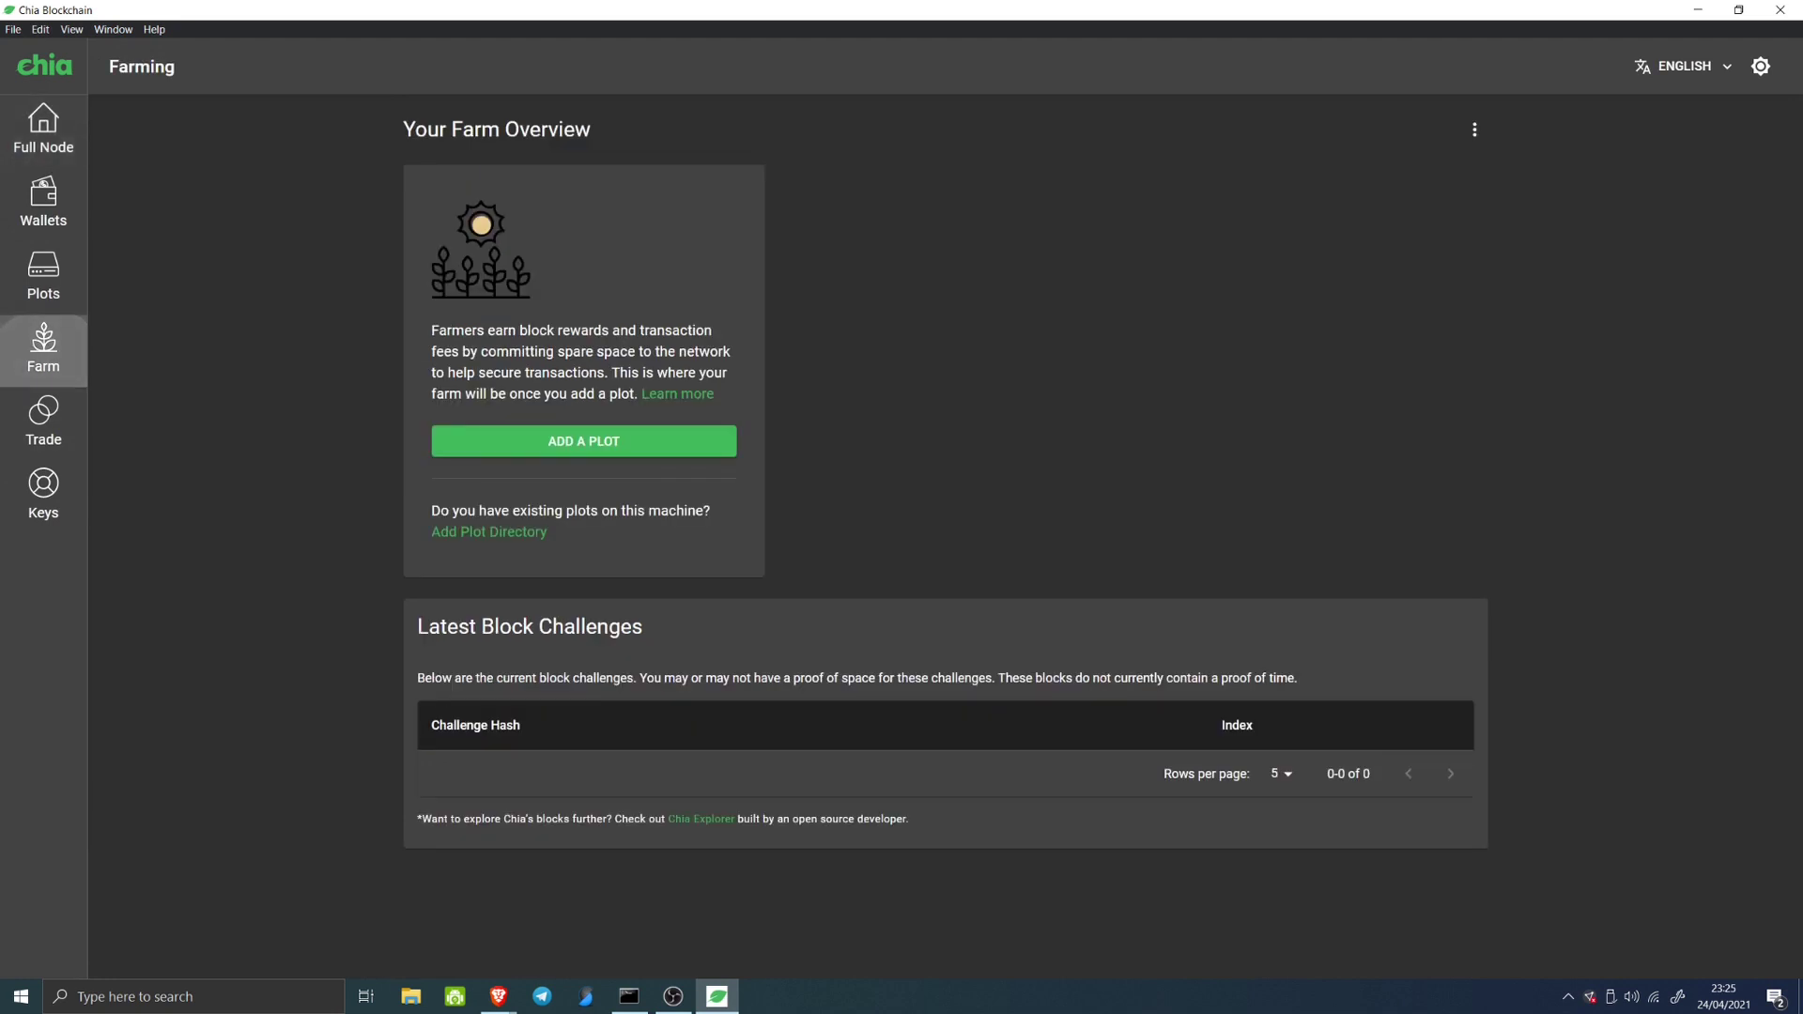
click(43, 130)
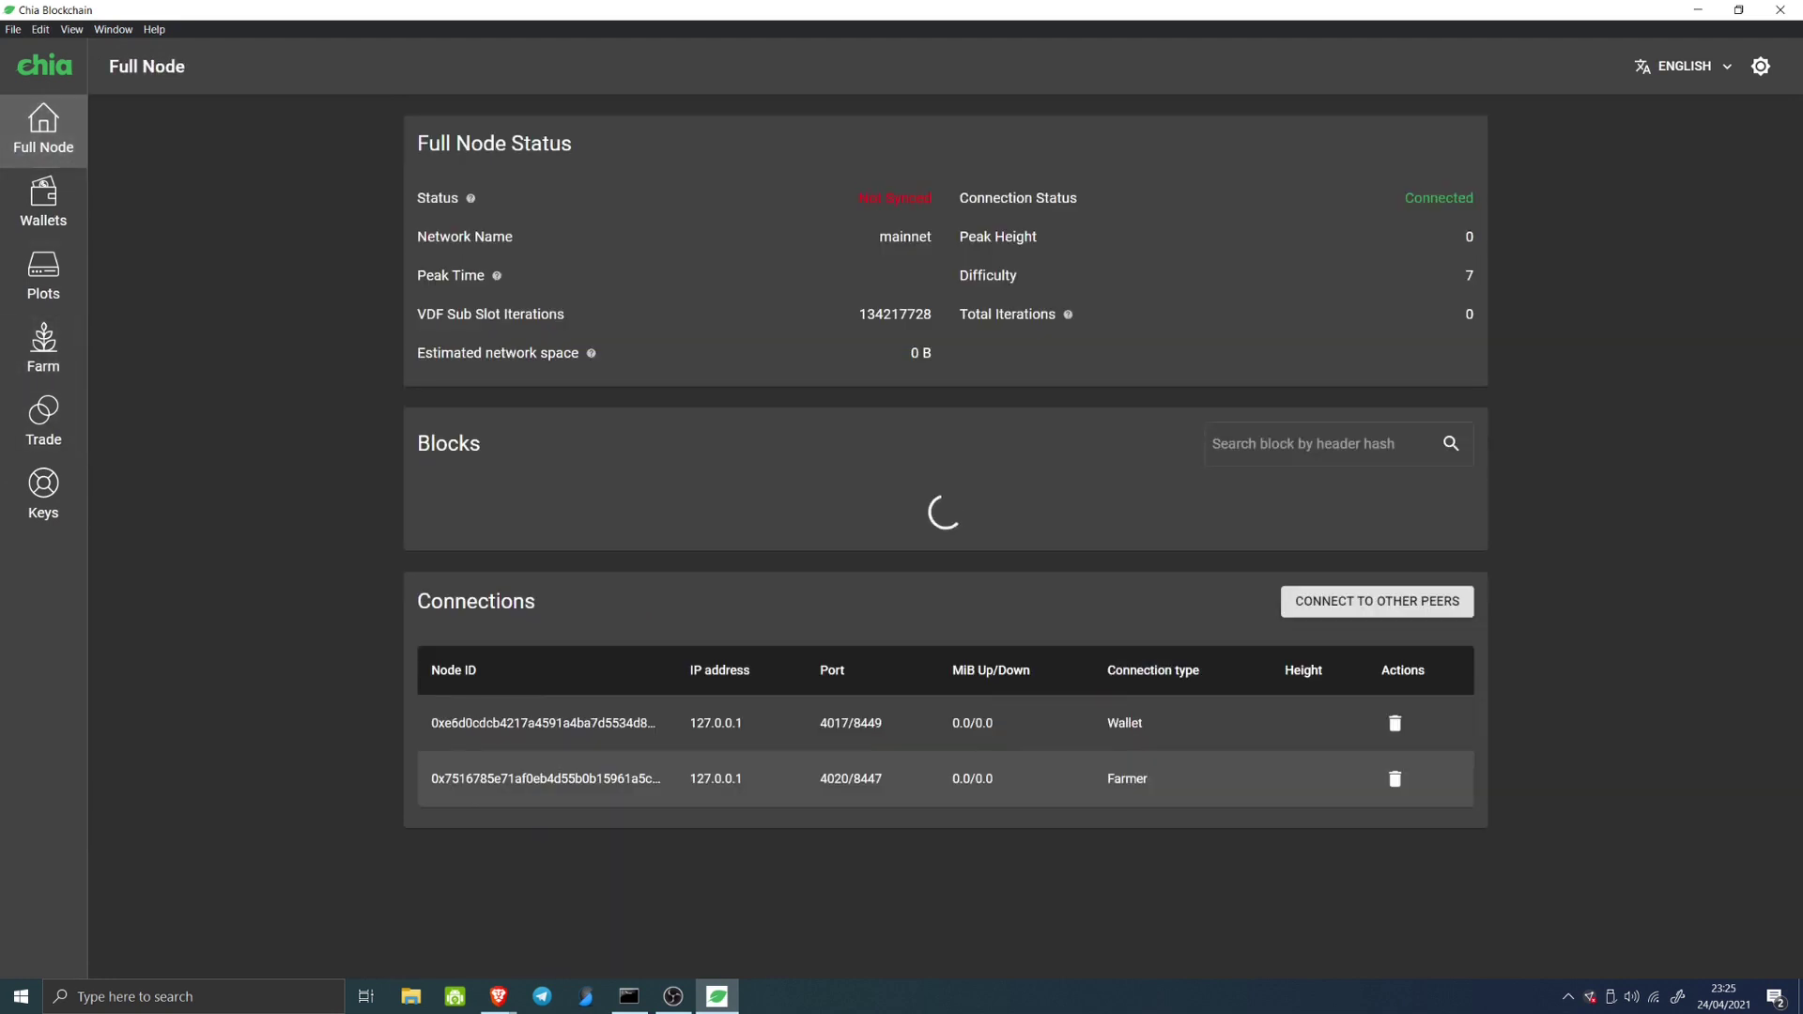
drag(858, 197, 916, 197)
triple_click(909, 197)
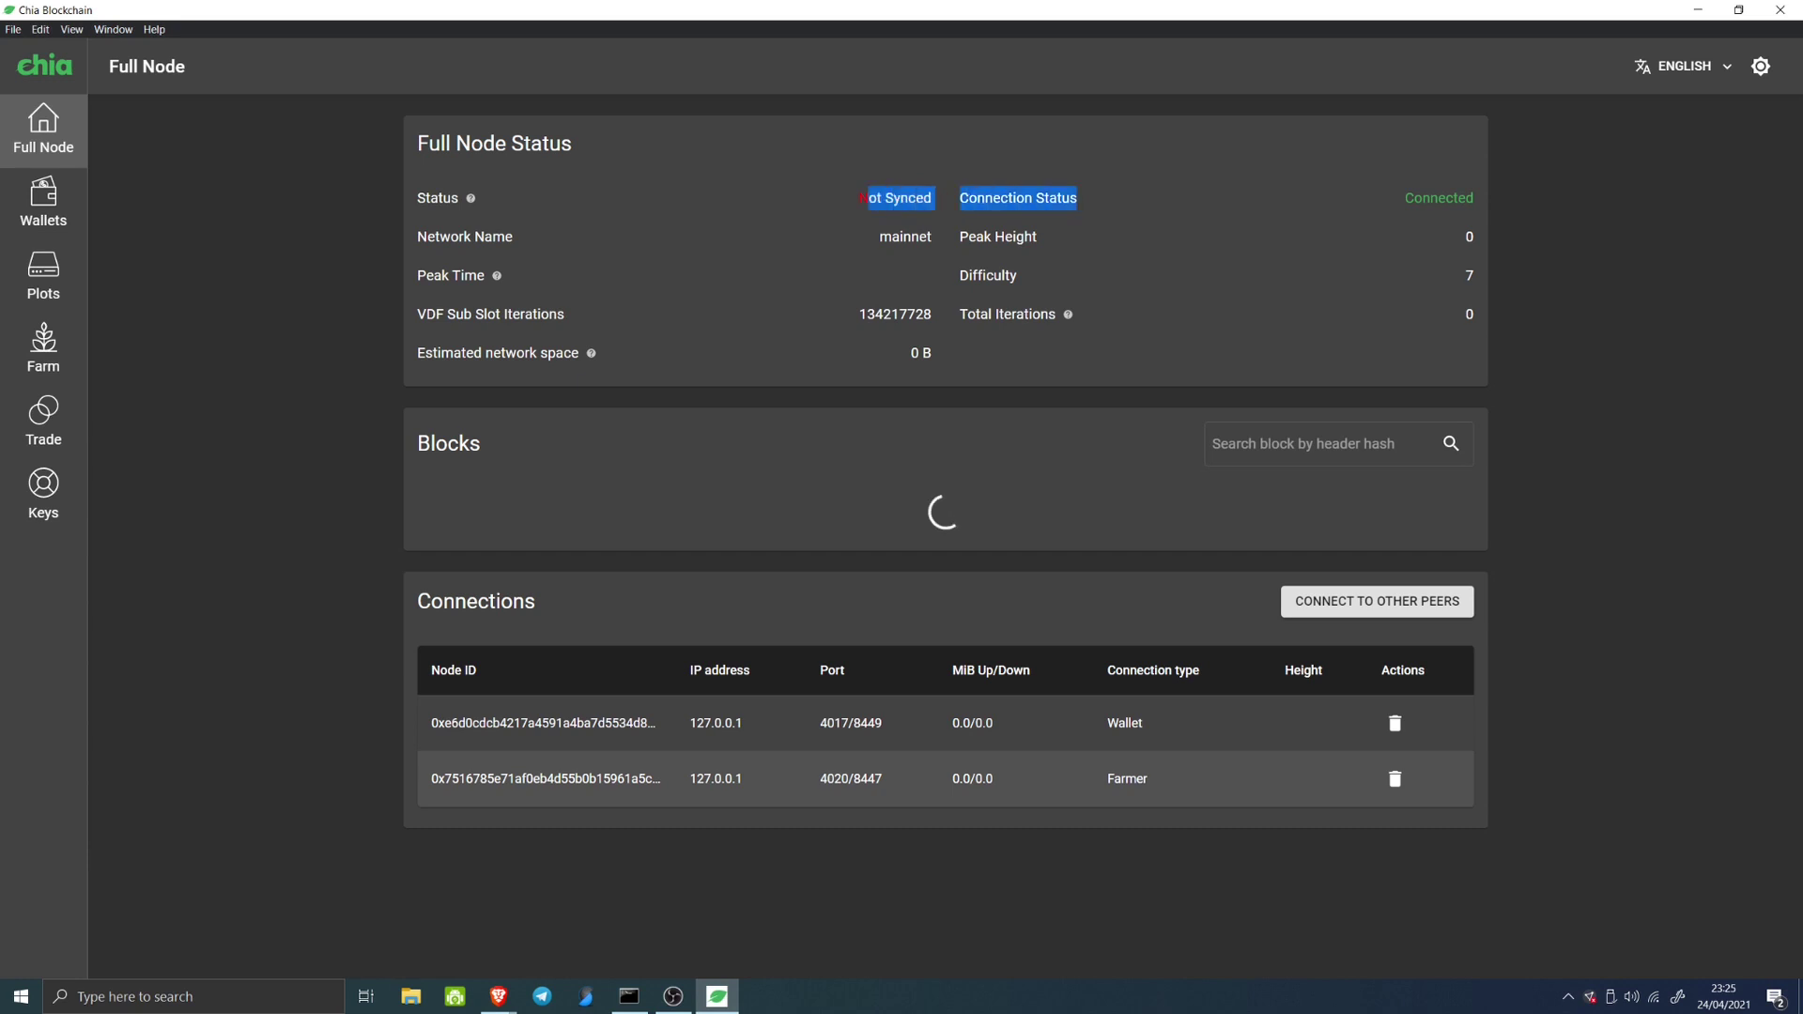
click(908, 197)
double_click(909, 197)
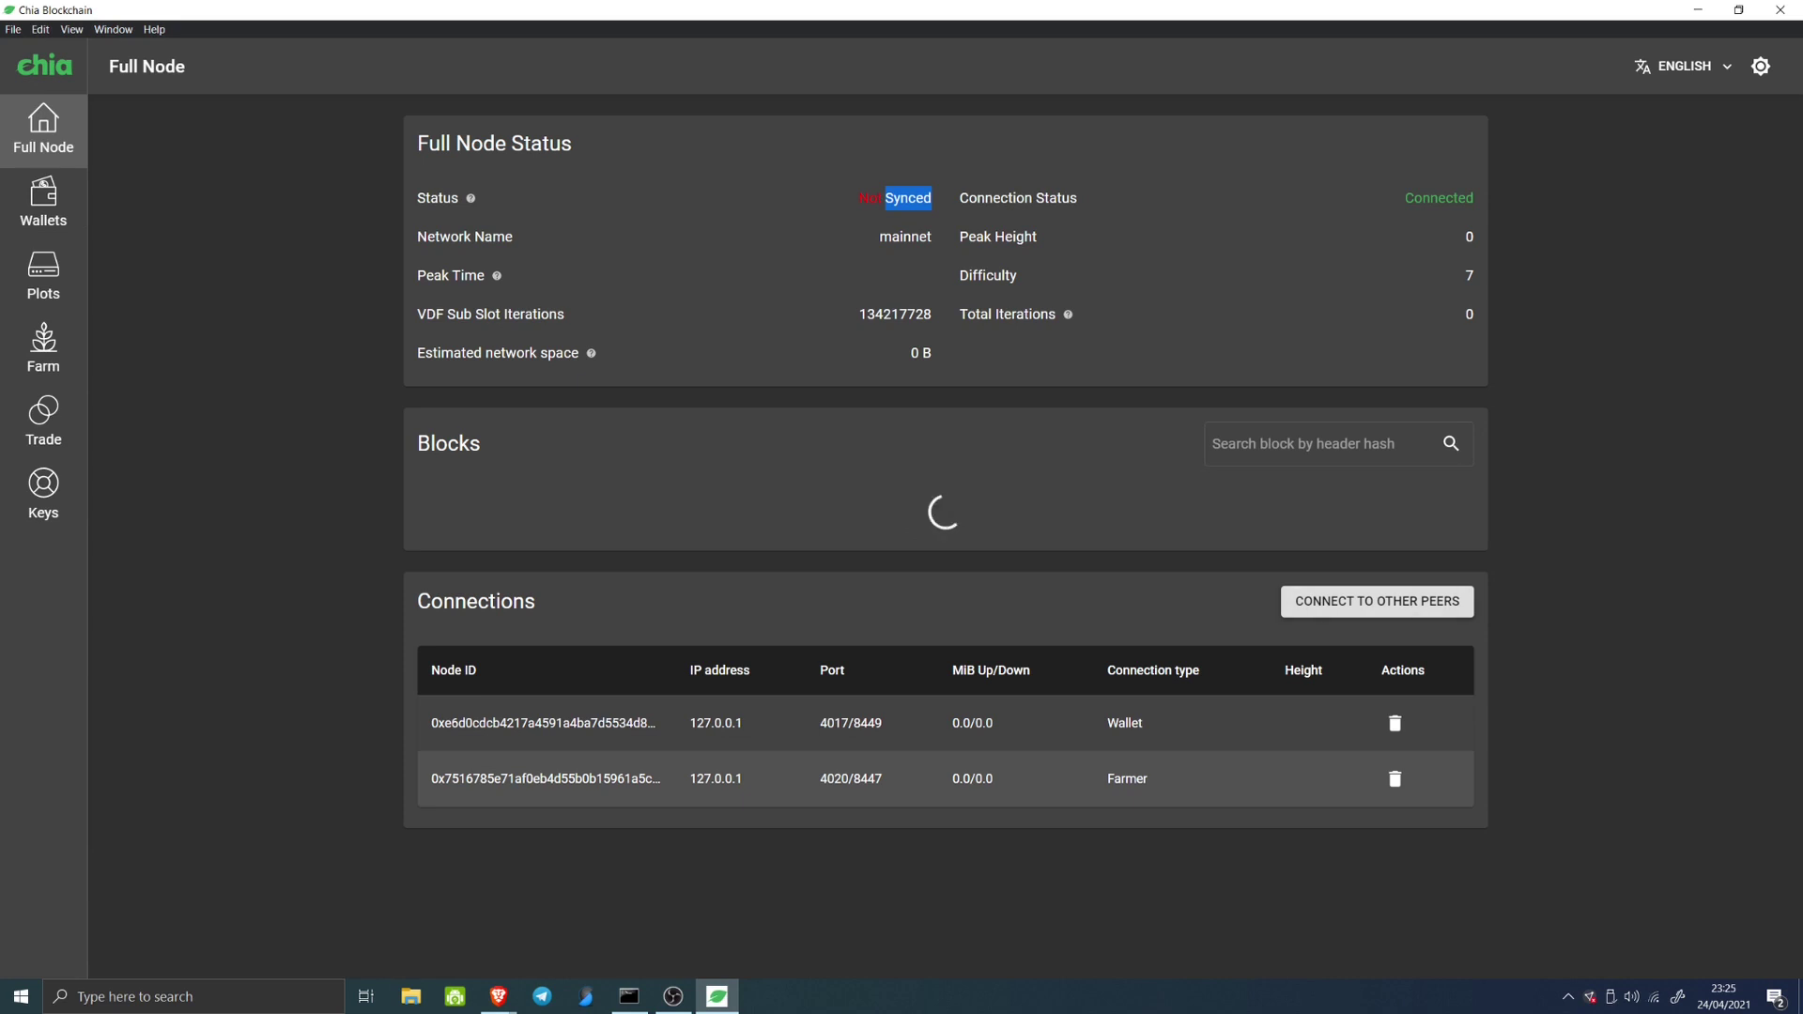
triple_click(894, 198)
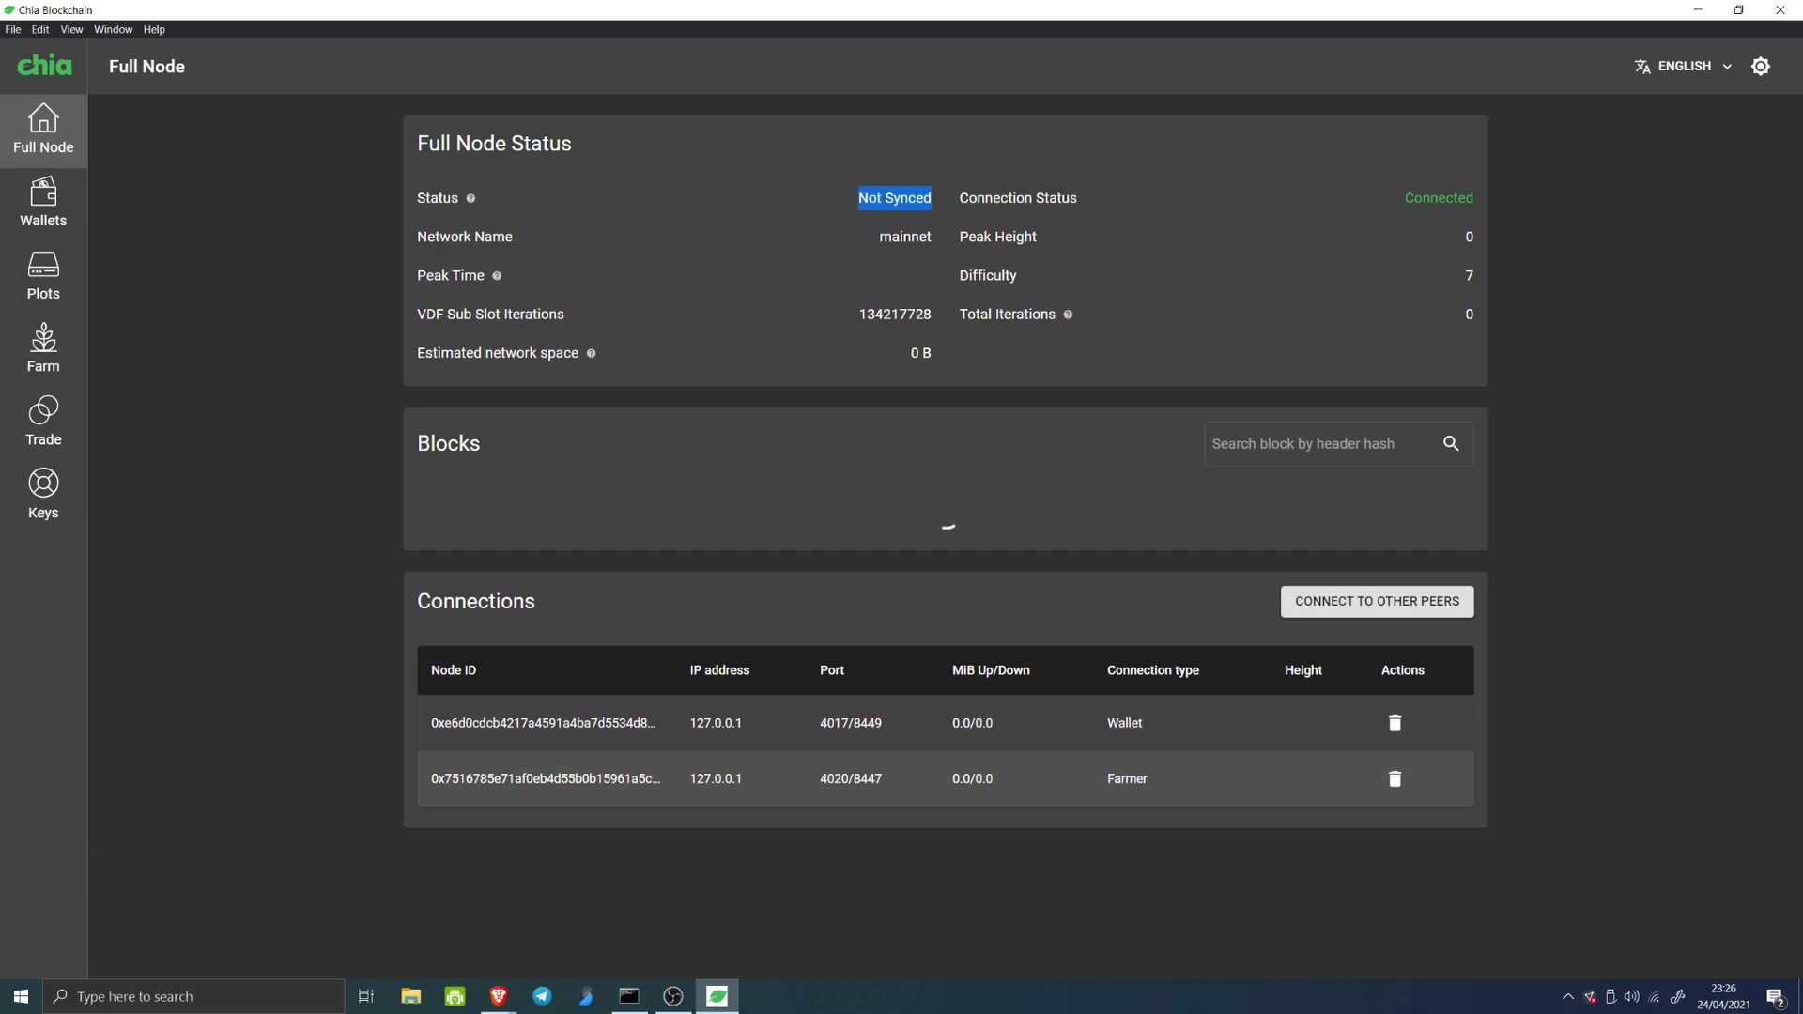